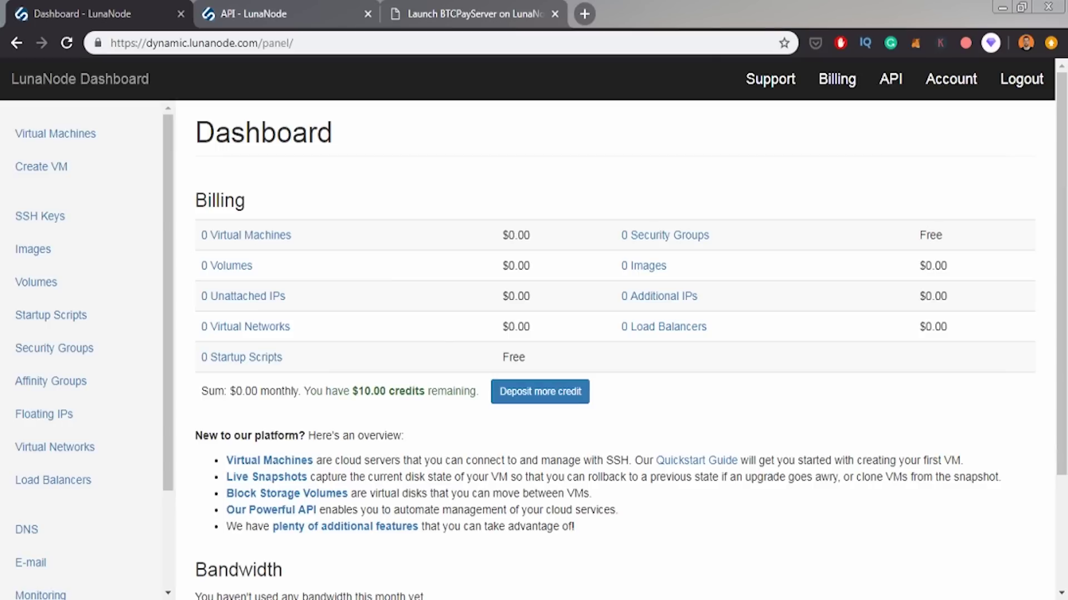
# Step: Highlight the $10.00 credits line on the LunaNode Dashboard
pyautogui.moveTo(352, 392); pyautogui.dragTo(418, 392)
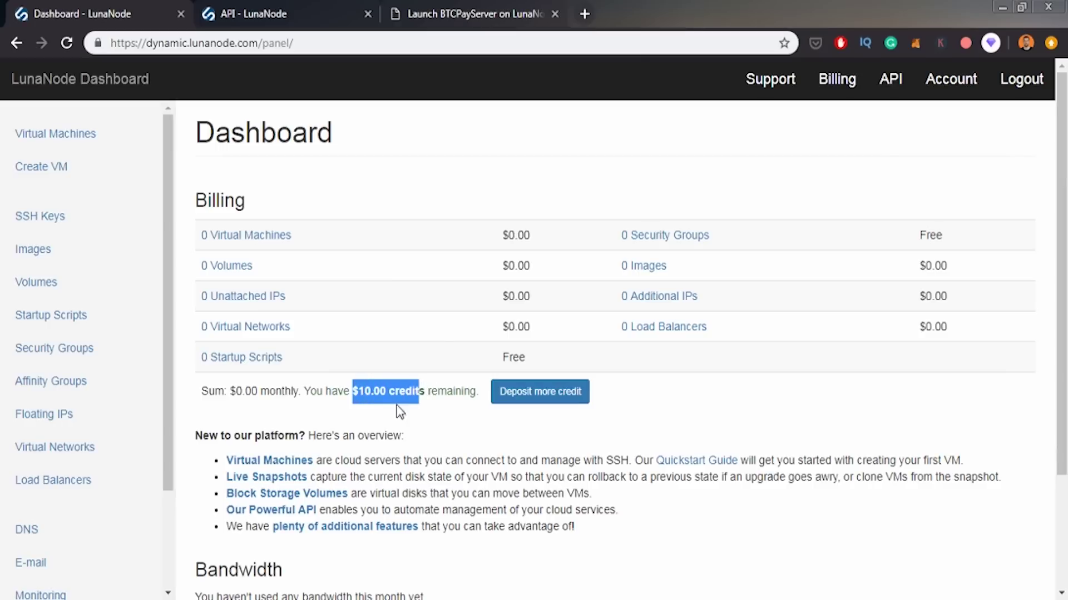
pyautogui.doubleClick(371, 391)
pyautogui.tripleClick(371, 392)
pyautogui.doubleClick(371, 391)
pyautogui.click(408, 389)
pyautogui.doubleClick(408, 390)
pyautogui.tripleClick(409, 389)
pyautogui.click(409, 390)
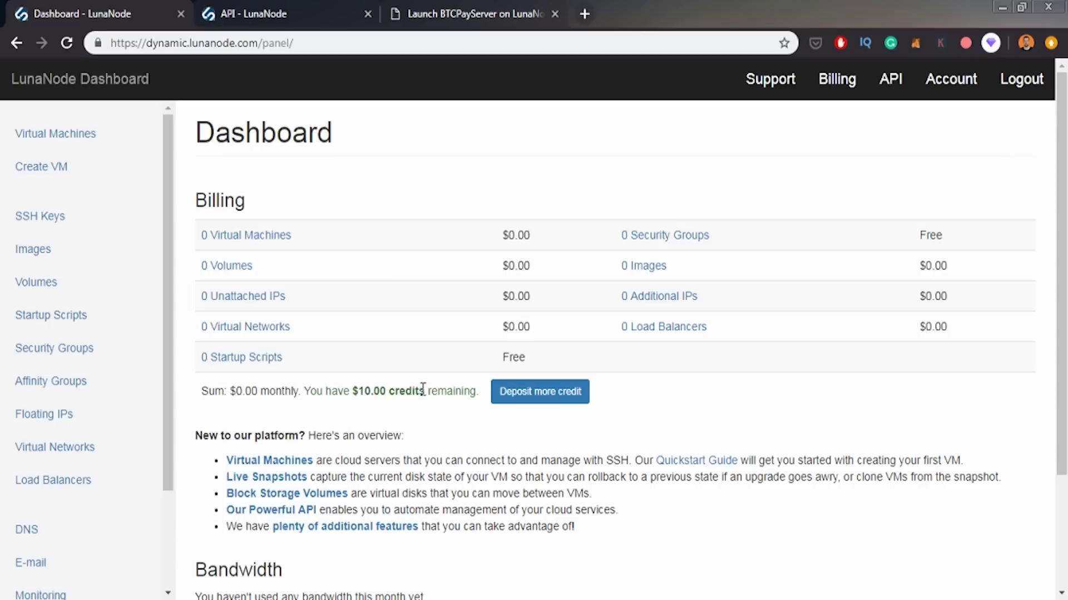
pyautogui.moveTo(421, 391); pyautogui.dragTo(433, 392)
pyautogui.click(425, 393)
# Step: Re-highlight the 10.00 balance amount, then go to the API page
pyautogui.moveTo(359, 392); pyautogui.dragTo(375, 384)
pyautogui.click(377, 391)
pyautogui.moveTo(385, 389); pyautogui.dragTo(374, 391)
pyautogui.doubleClick(376, 390)
pyautogui.click(377, 389)
pyautogui.tripleClick(377, 389)
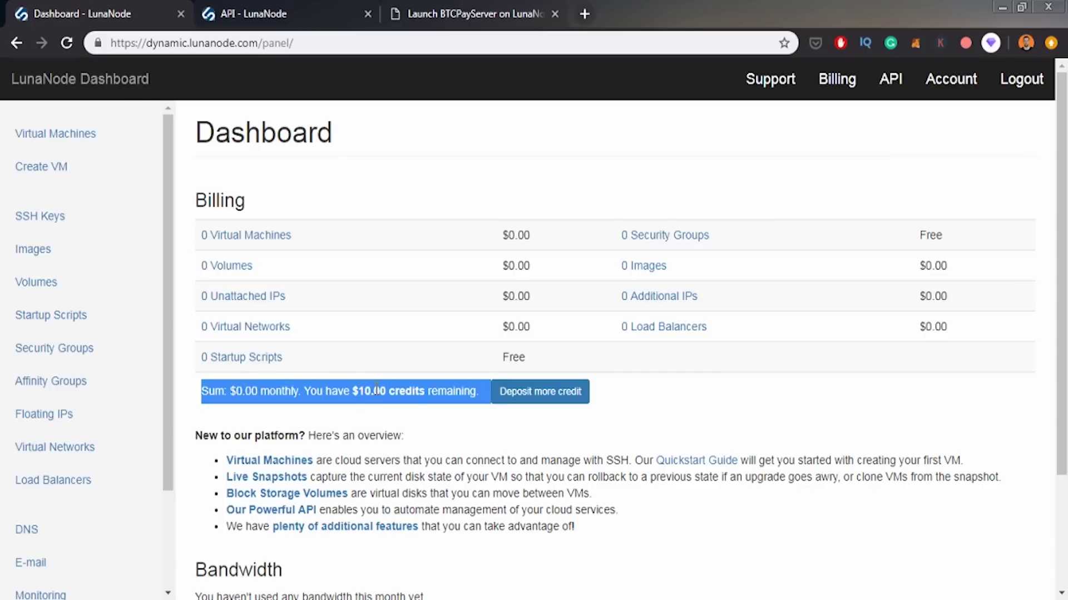
pyautogui.click(355, 390)
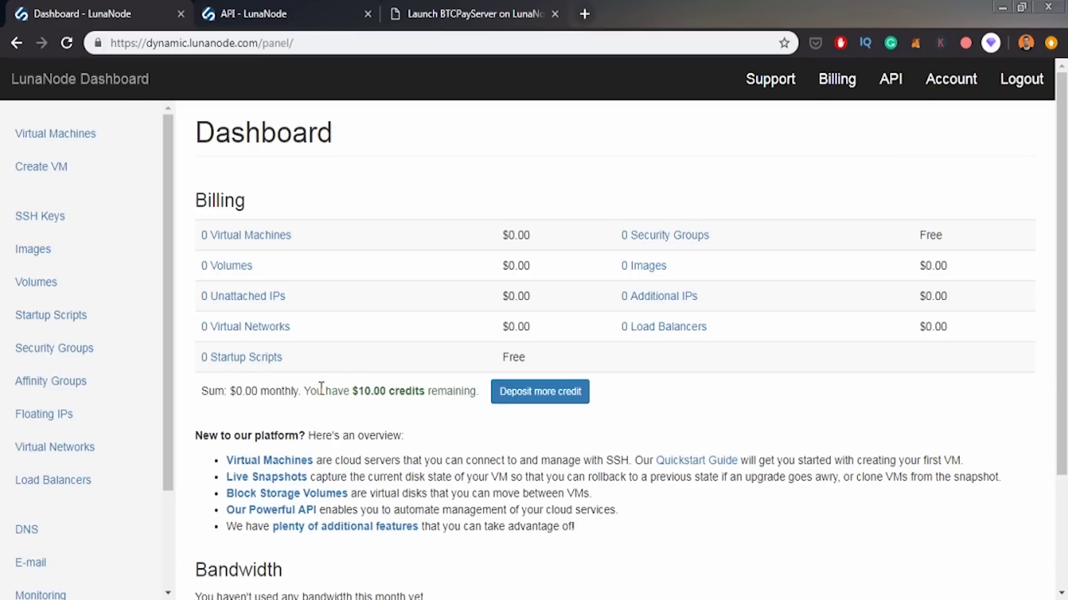
pyautogui.moveTo(358, 391); pyautogui.dragTo(373, 392)
pyautogui.click(382, 391)
pyautogui.moveTo(359, 391); pyautogui.dragTo(373, 392)
pyautogui.click(298, 21)
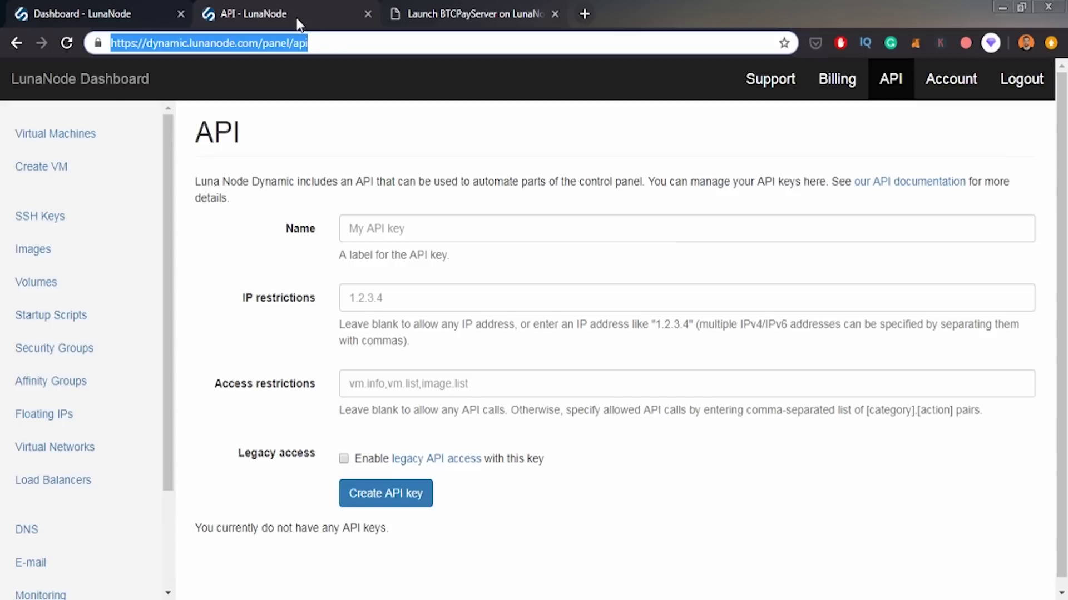
# Step: Create a LunaNode API key named btcpay
pyautogui.click(421, 220)
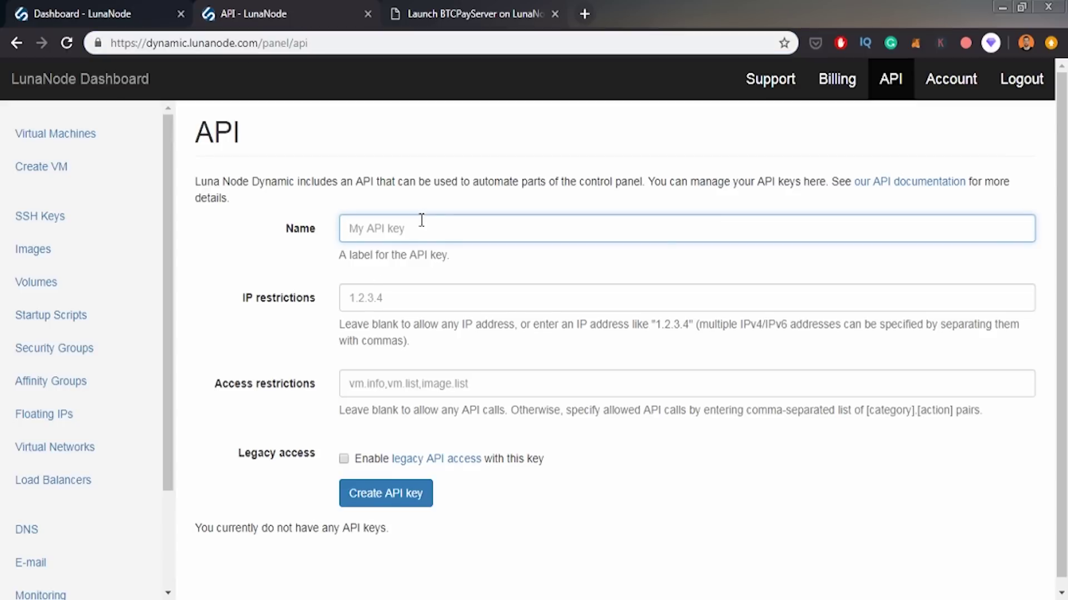
pyautogui.write('btcpay')
pyautogui.click(381, 500)
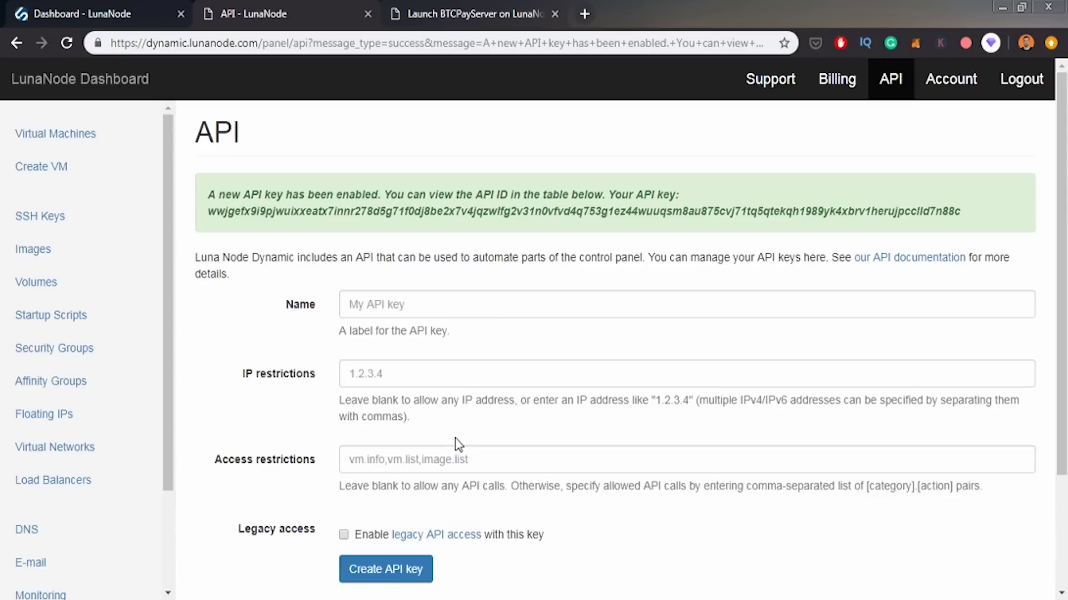
# Step: Copy the new API key from the green banner and switch to the Launch BTCPayServer form
pyautogui.scroll(-3, 378, 195)
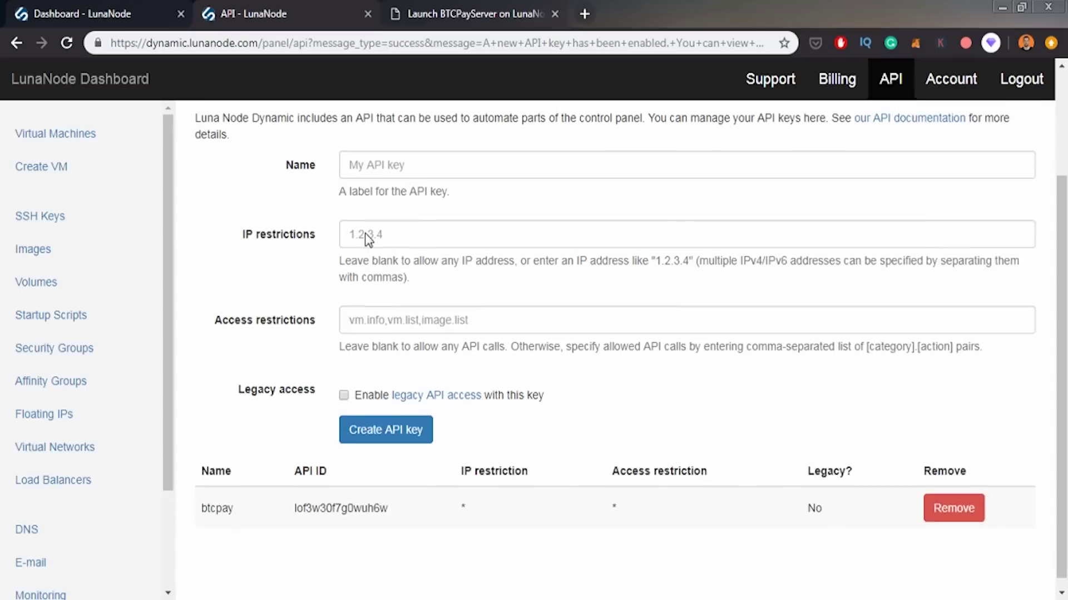
pyautogui.scroll(3, 358, 256)
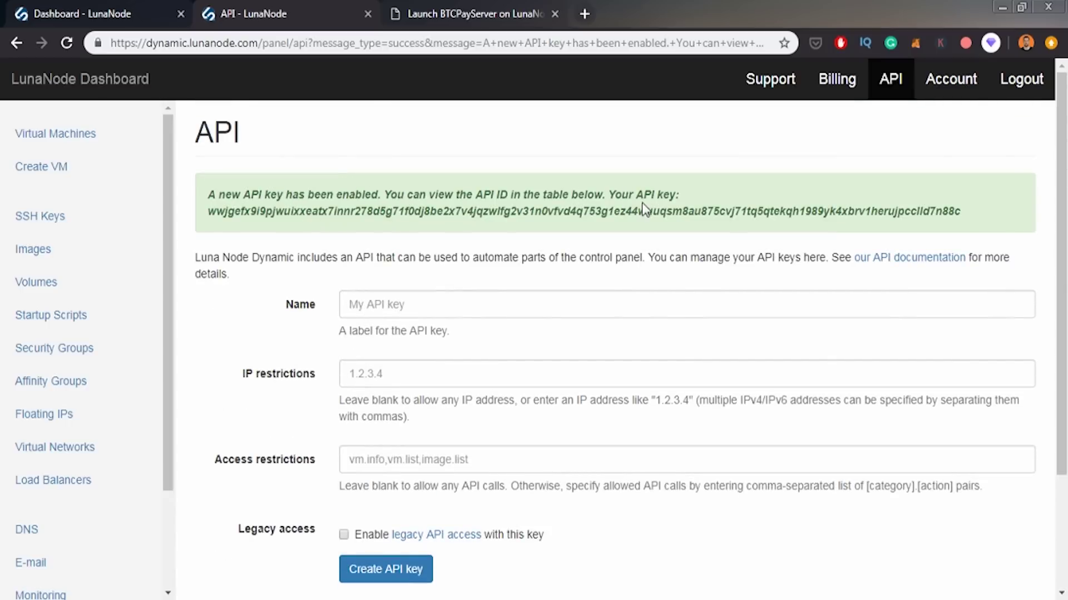
pyautogui.doubleClick(467, 214)
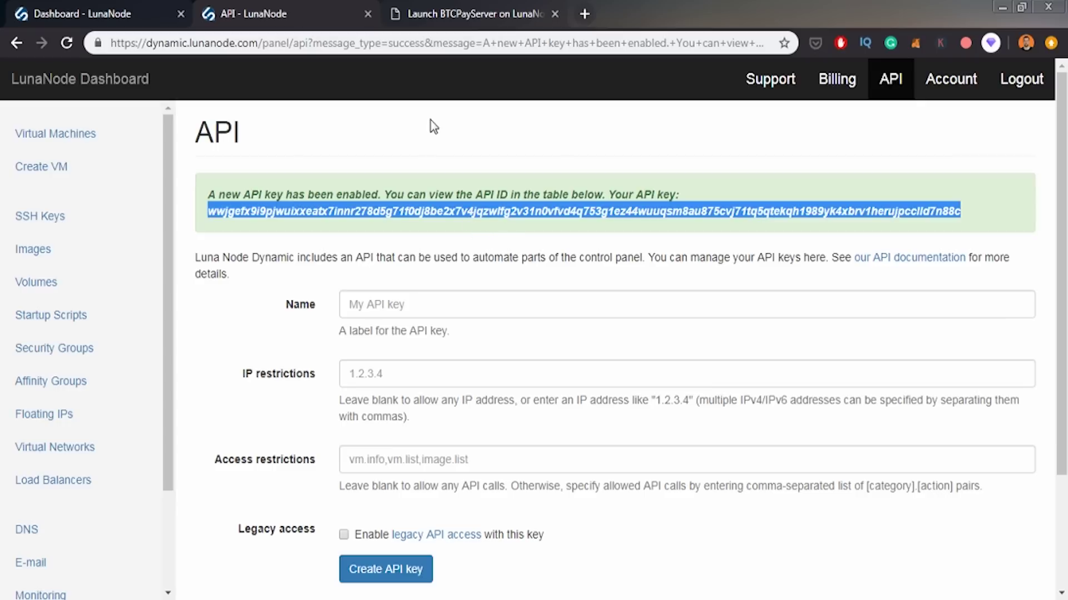
pyautogui.click(472, 14)
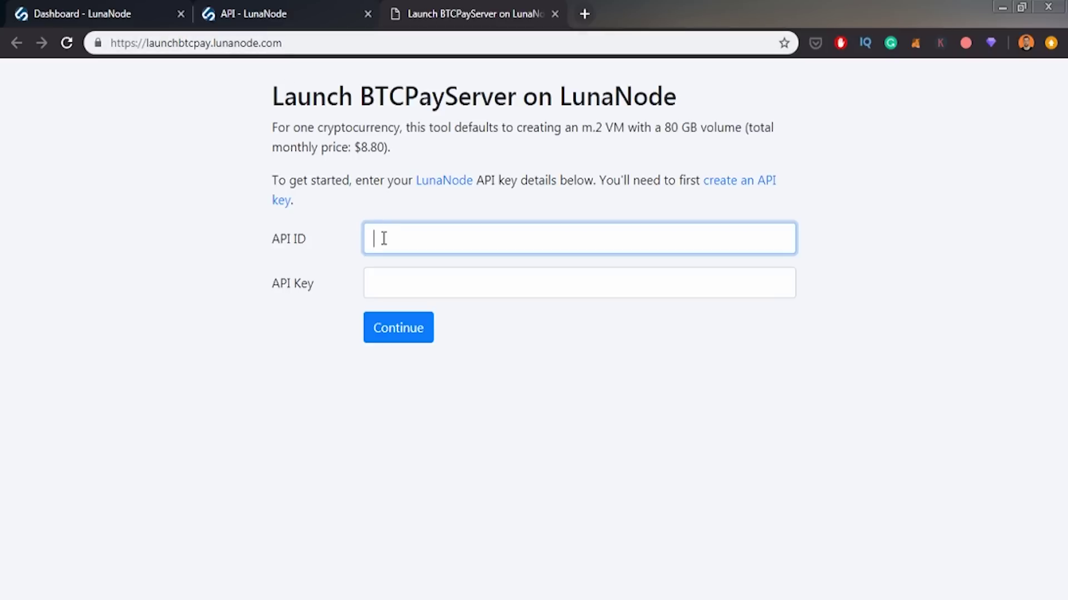
# Step: Fill the launcher with the btcpay API key and its API ID, then continue
pyautogui.click(386, 281)
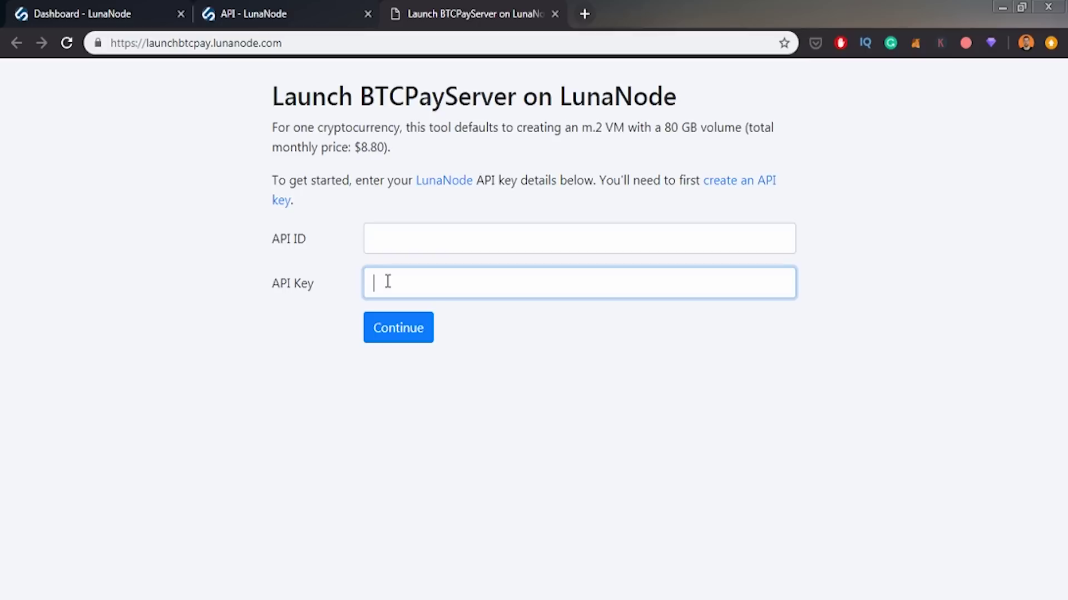
pyautogui.hotkey('ctrl', 'v')
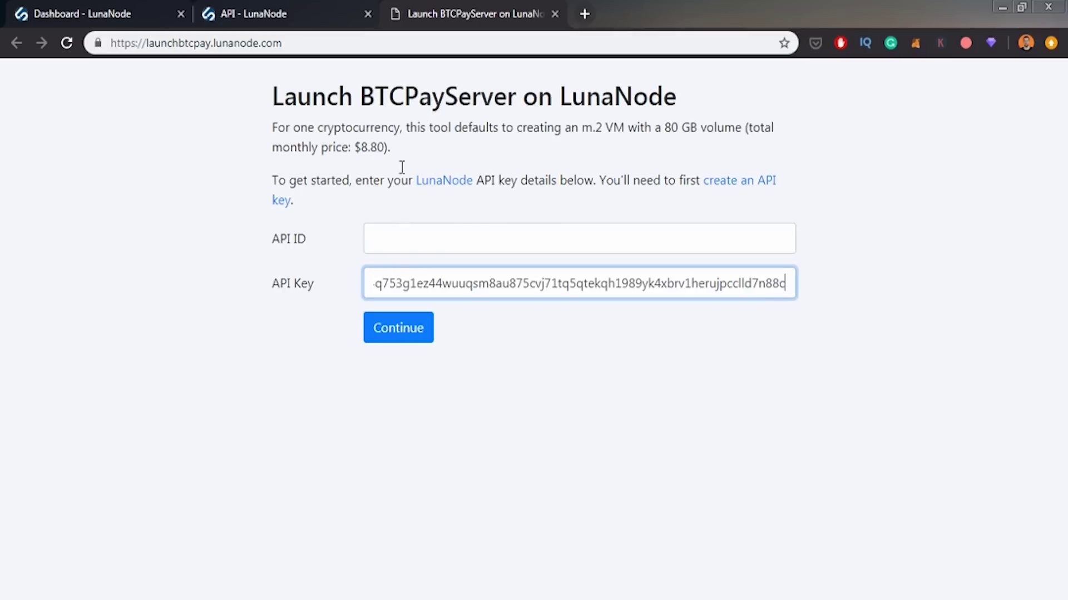
pyautogui.click(310, 7)
pyautogui.scroll(-3, 458, 369)
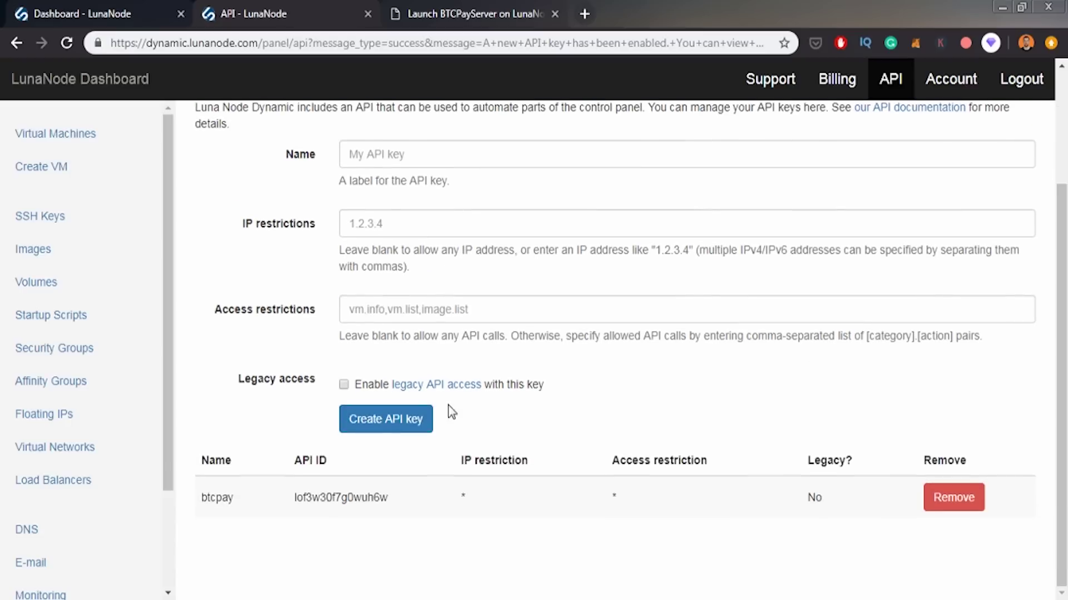
pyautogui.doubleClick(339, 491)
pyautogui.hotkey('ctrl', 'c')
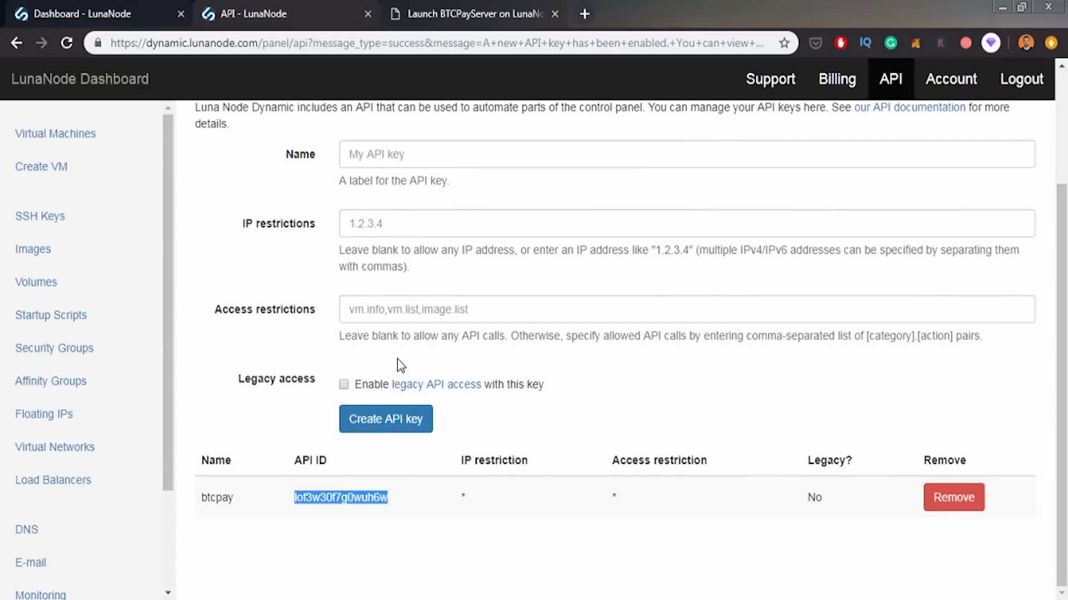
pyautogui.click(498, 11)
pyautogui.click(409, 243)
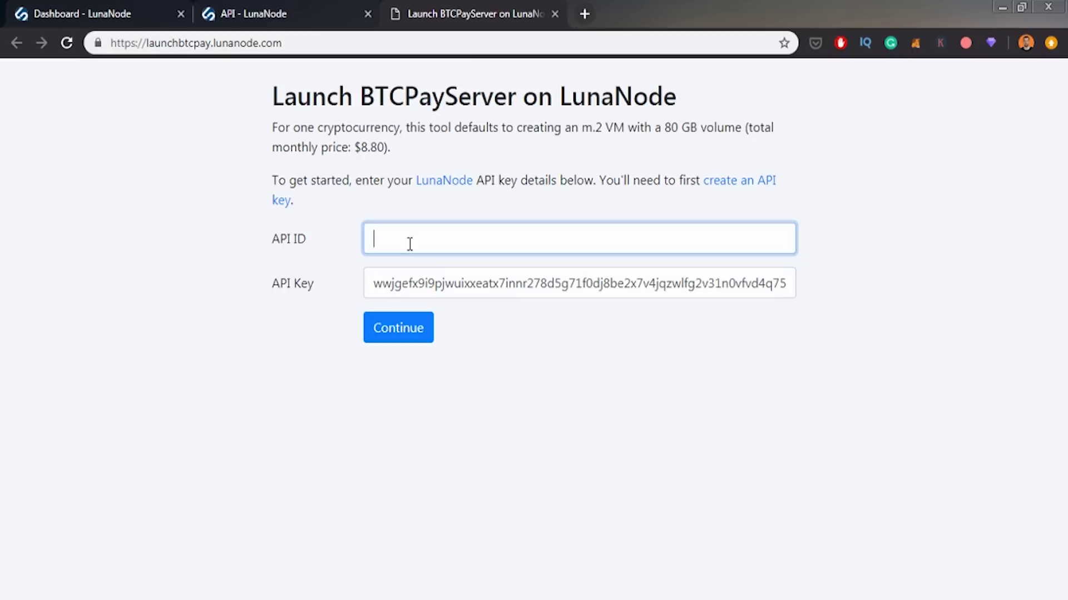
pyautogui.hotkey('ctrl', 'v')
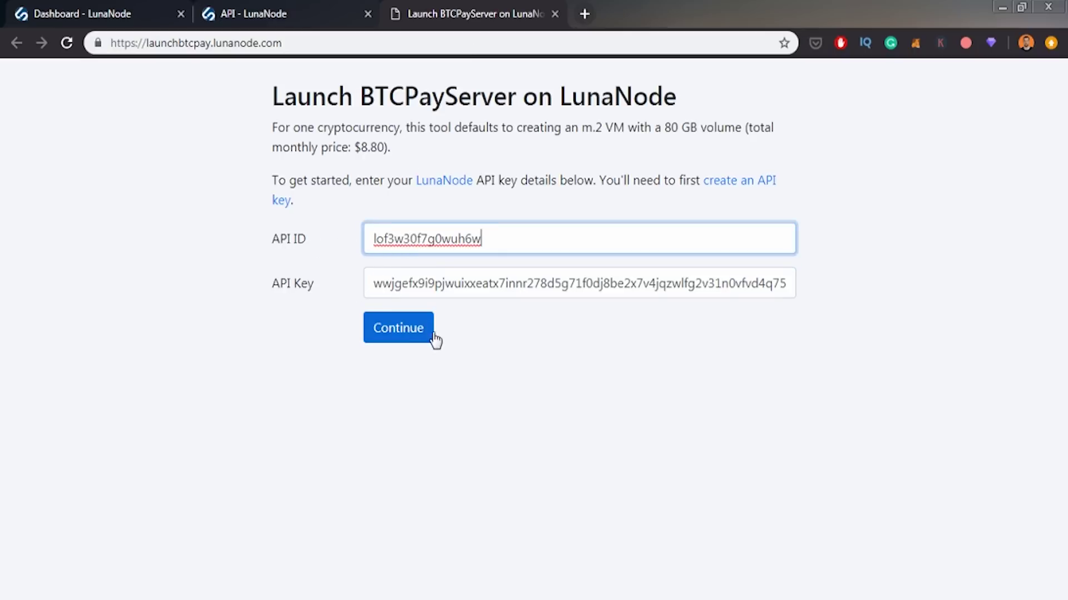
pyautogui.click(415, 333)
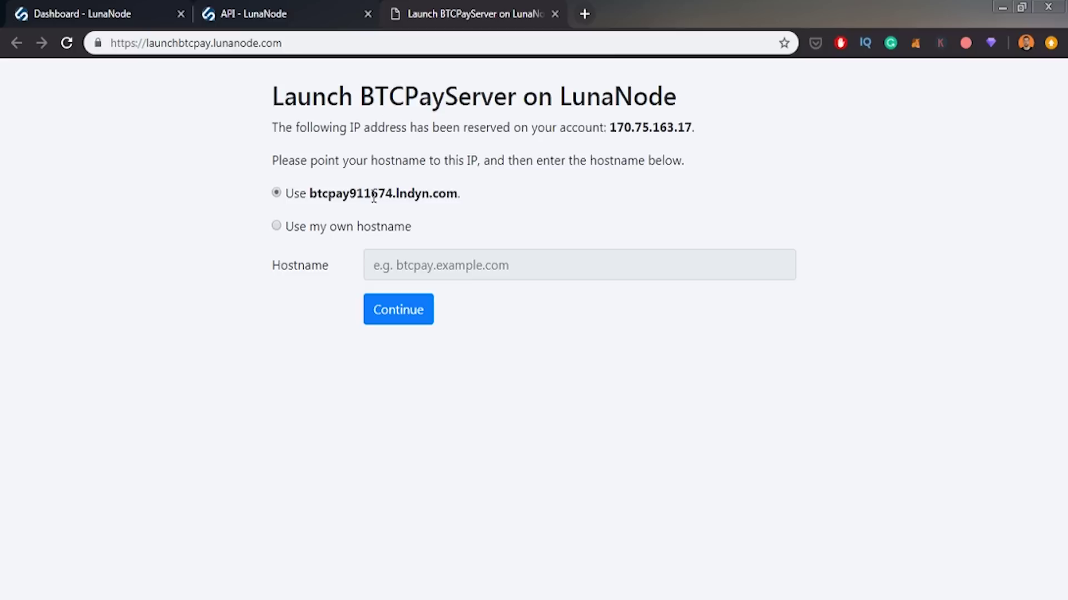
# Step: Keep hostname btcpay911674.lndyn.com for reserved IP 170.75.163.17 and continue
pyautogui.moveTo(310, 193); pyautogui.dragTo(394, 193)
pyautogui.tripleClick(409, 193)
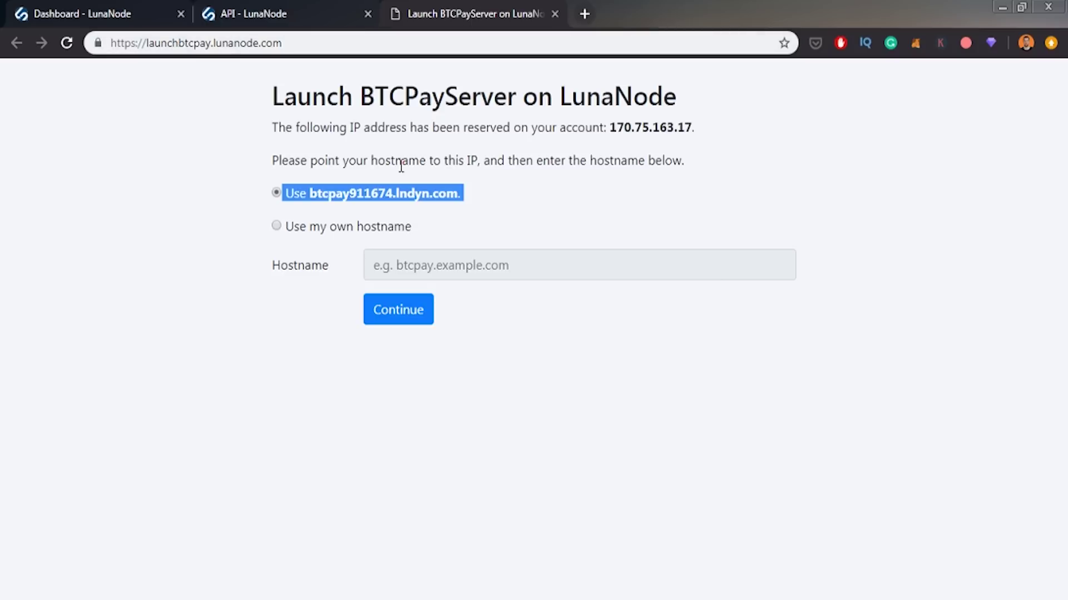
pyautogui.tripleClick(414, 193)
pyautogui.moveTo(609, 127); pyautogui.dragTo(692, 127)
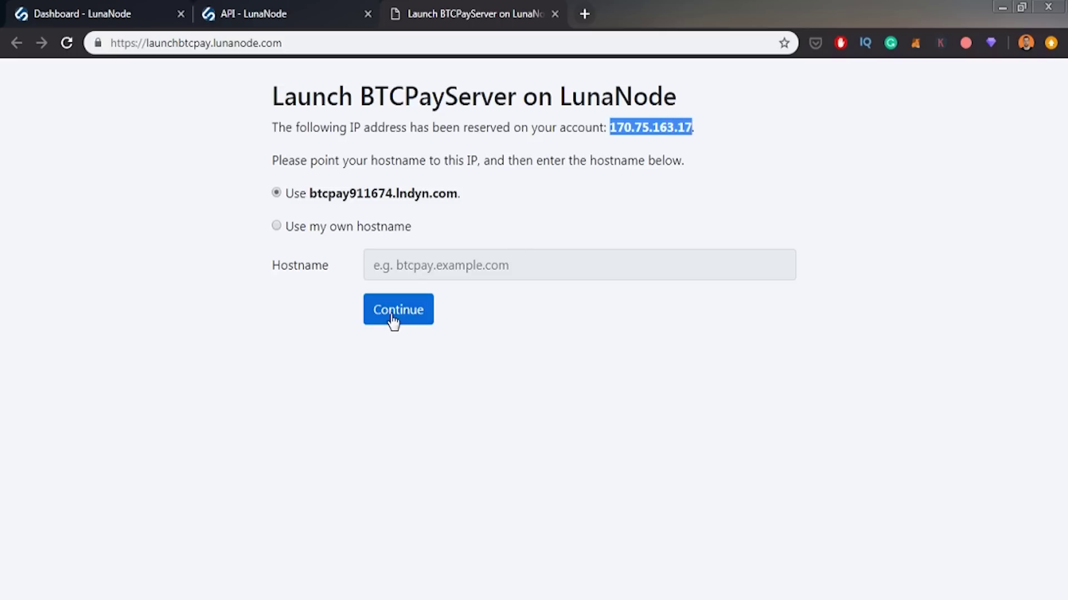
pyautogui.doubleClick(330, 194)
pyautogui.tripleClick(331, 193)
pyautogui.doubleClick(331, 193)
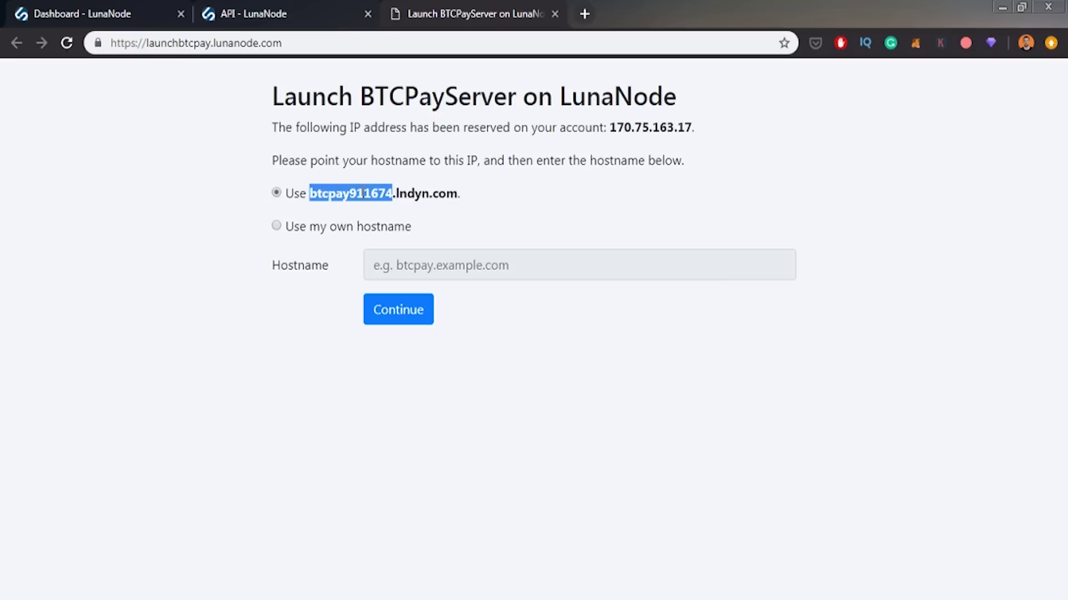
pyautogui.click(398, 318)
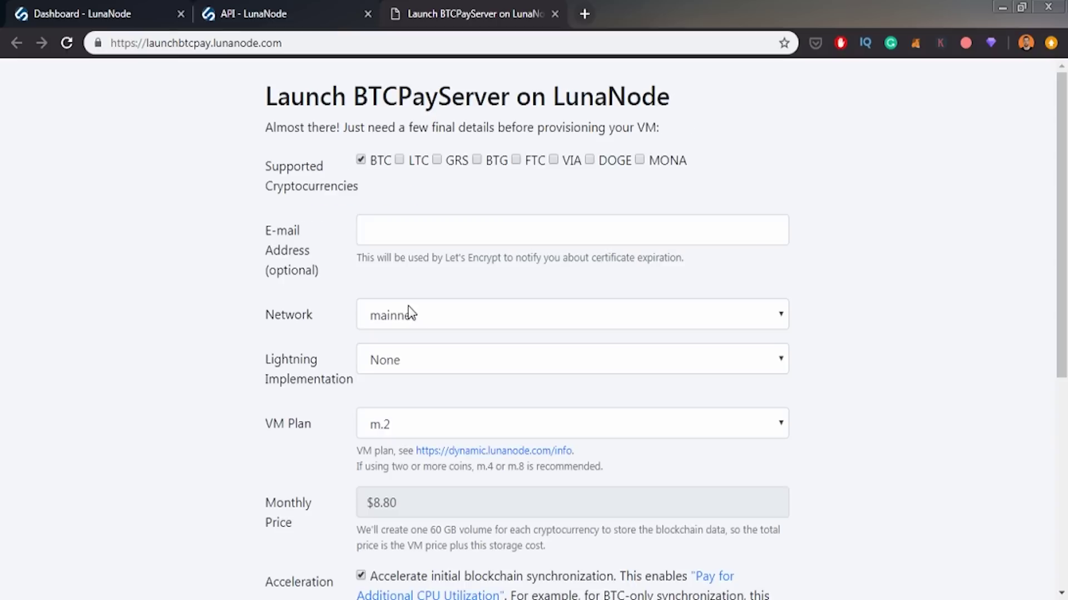
# Step: Review the form, leaving e-mail empty, the m.2 VM plan and mainnet network
pyautogui.click(370, 230)
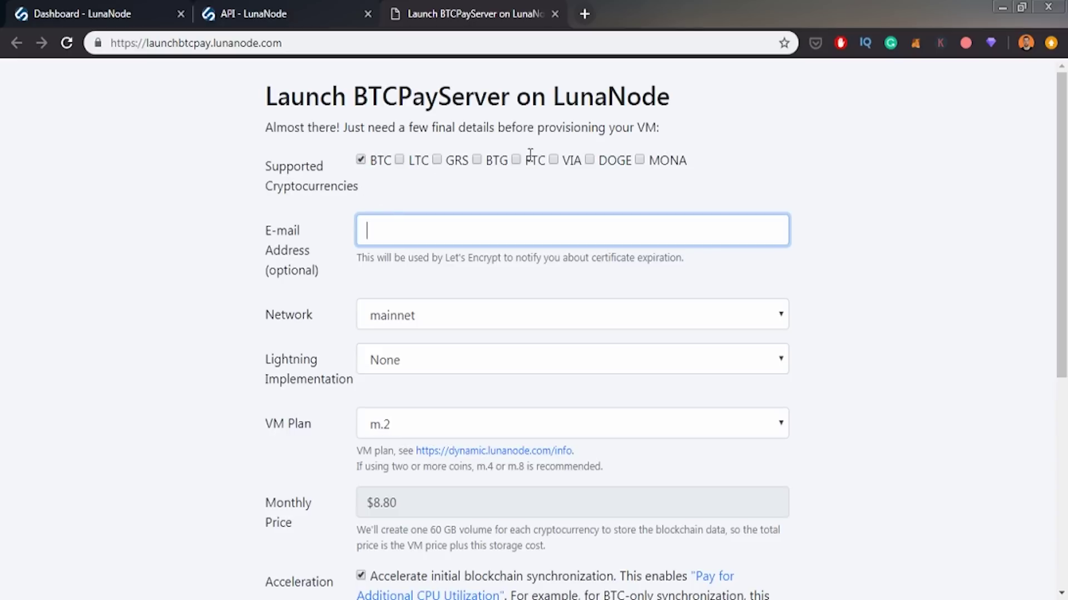
pyautogui.scroll(-7, 542, 185)
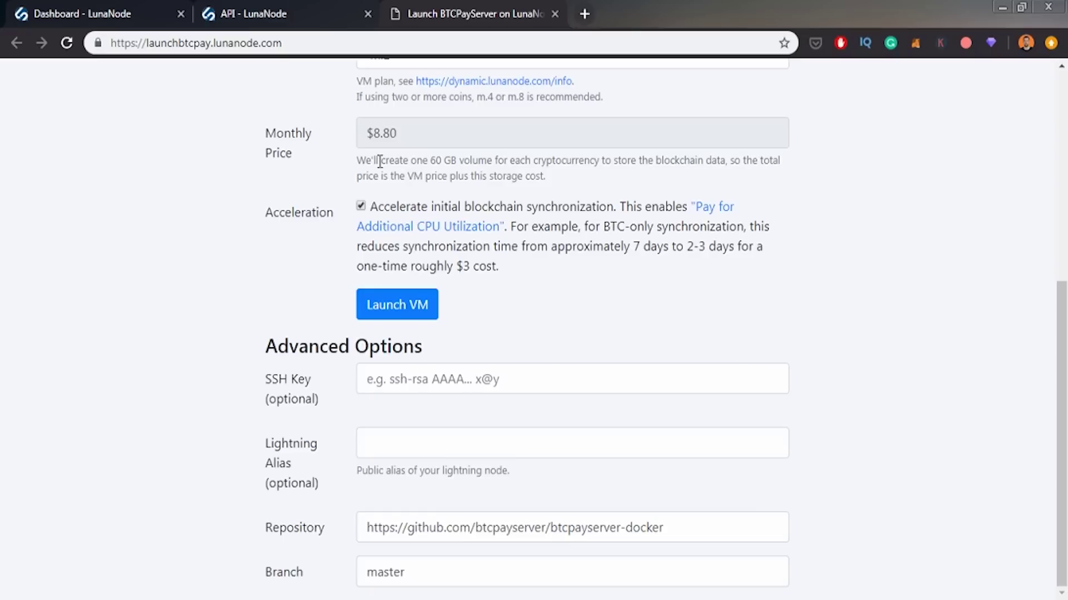
pyautogui.scroll(5, 379, 136)
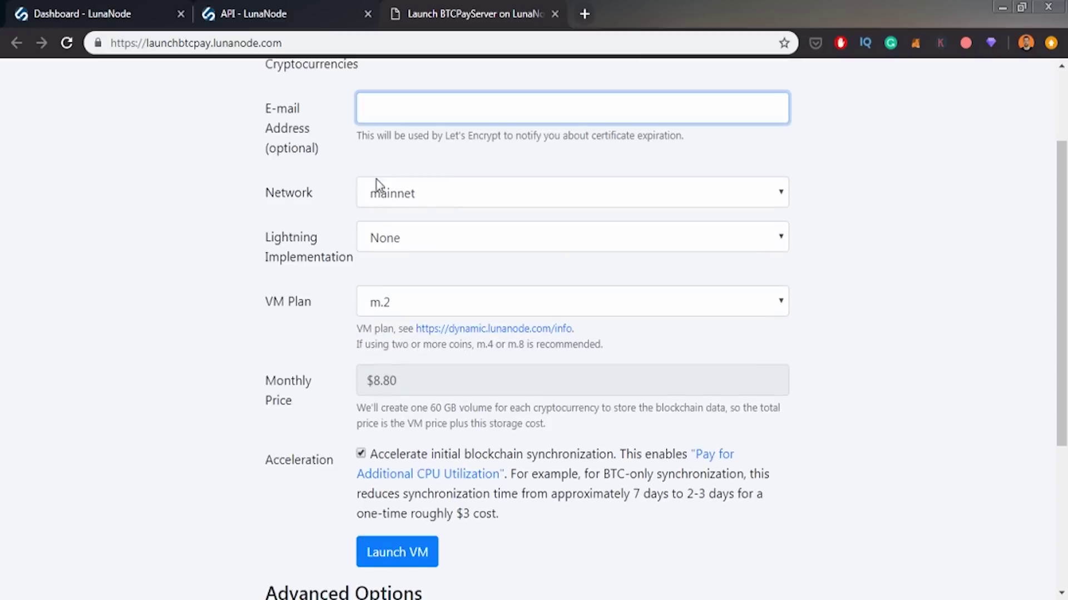
pyautogui.click(375, 304)
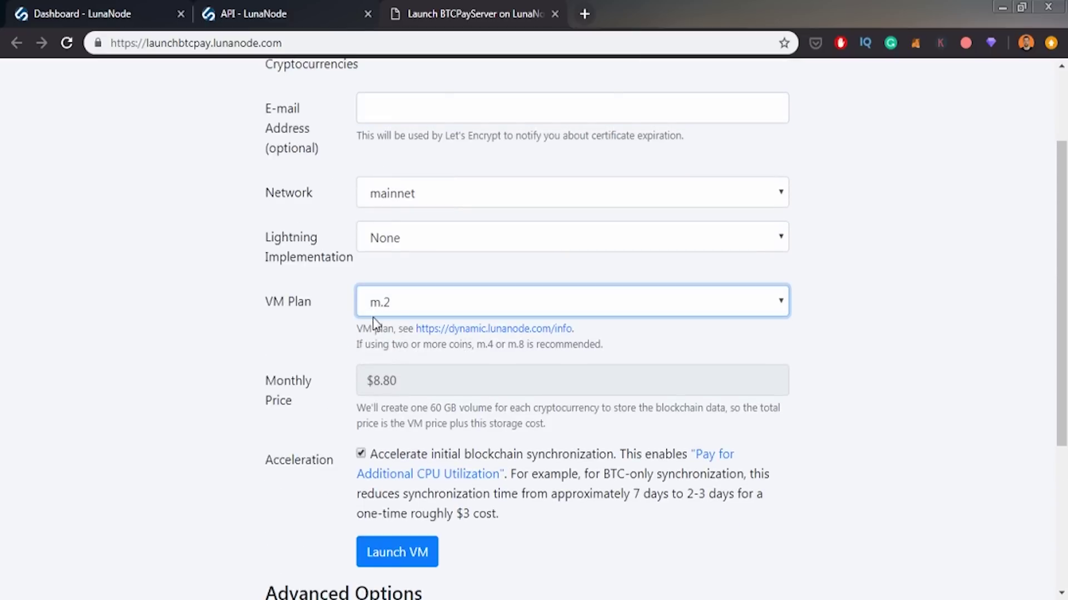
pyautogui.scroll(2, 371, 389)
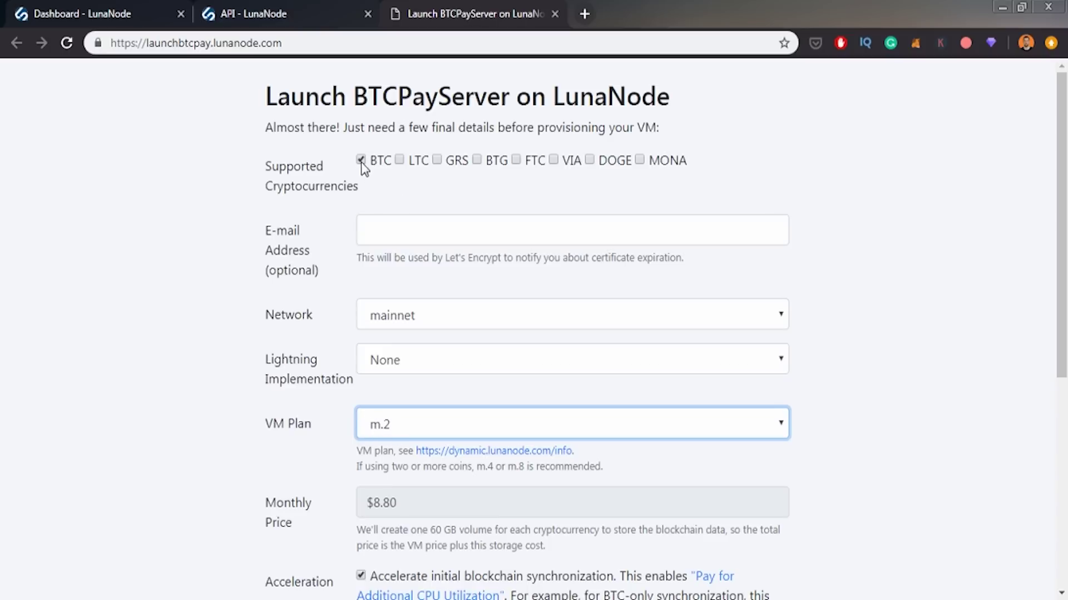
pyautogui.click(405, 229)
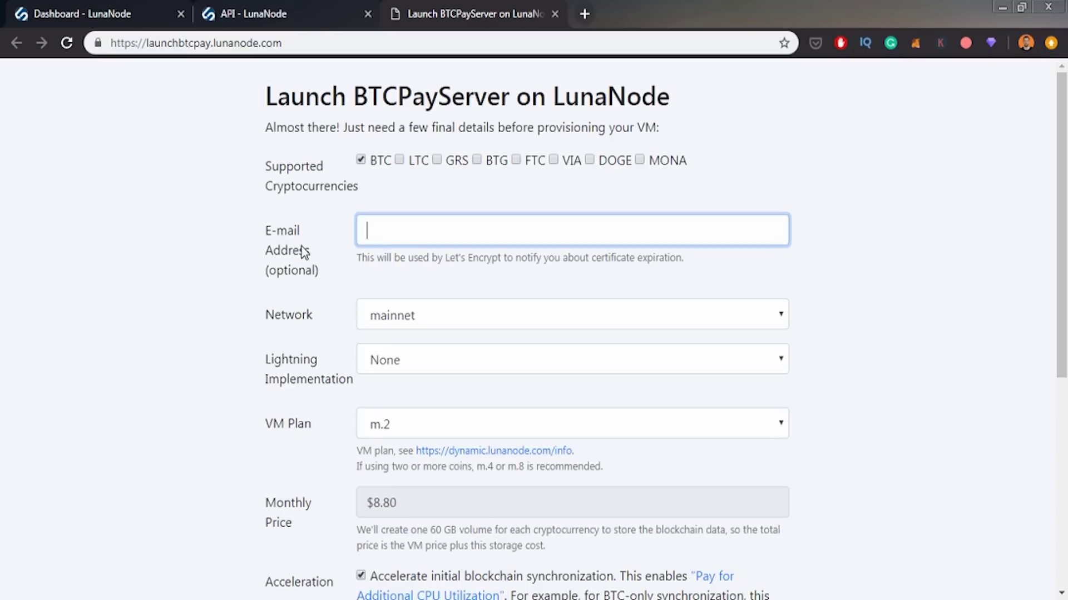
pyautogui.click(375, 323)
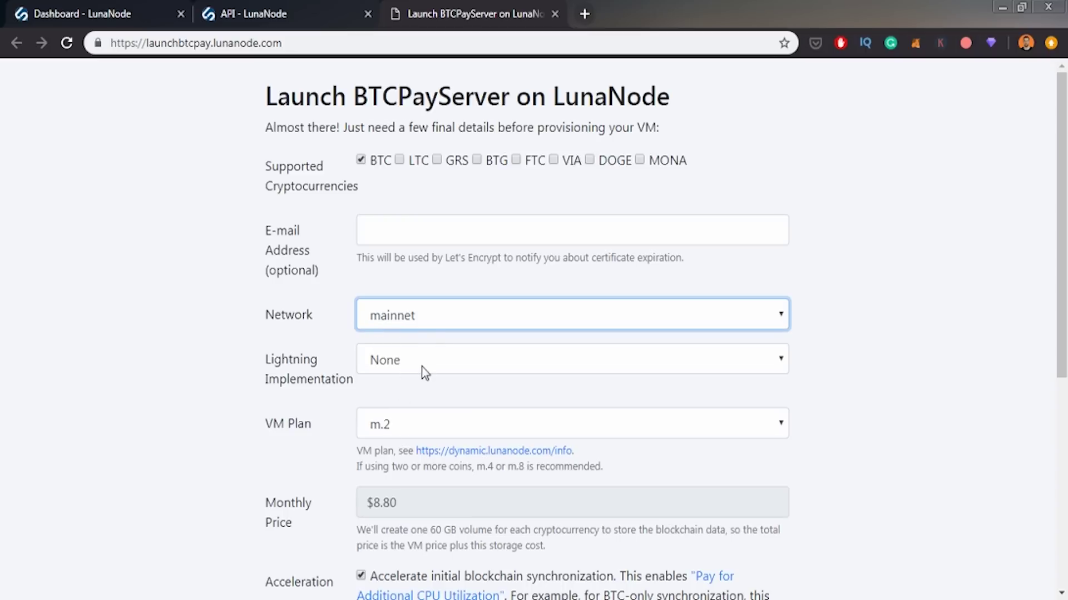
pyautogui.scroll(-3, 328, 312)
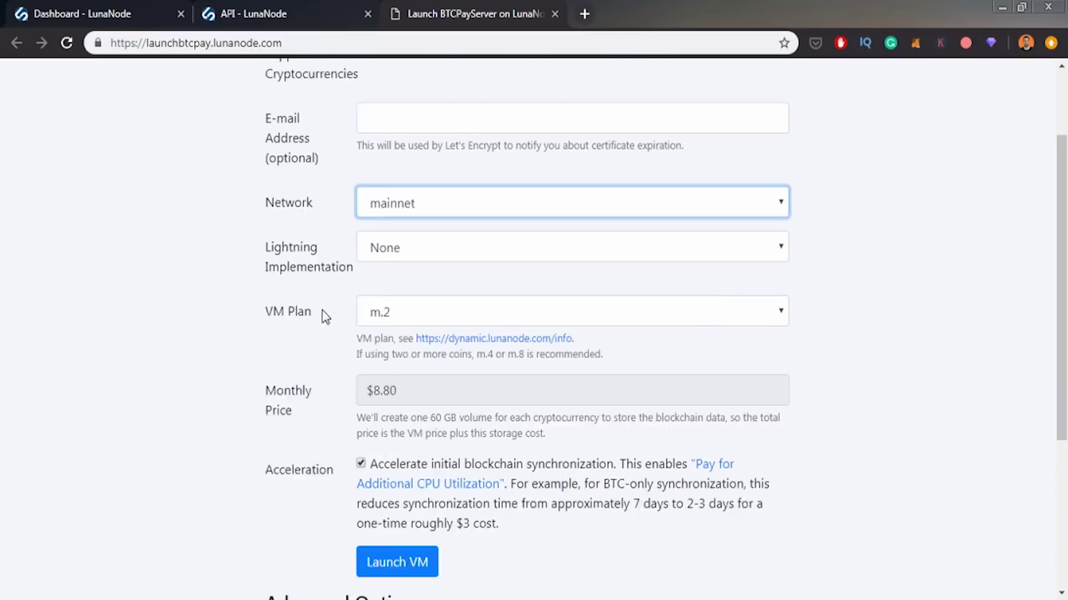
# Step: Select lnd as the Lightning implementation
pyautogui.click(388, 204)
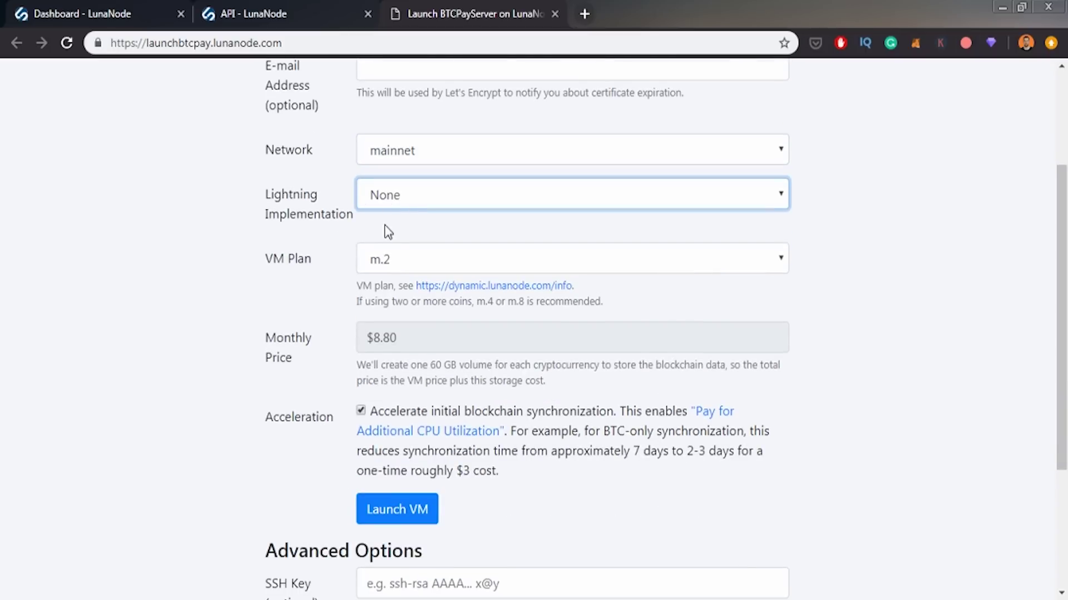
pyautogui.click(395, 240)
pyautogui.scroll(-1, 356, 267)
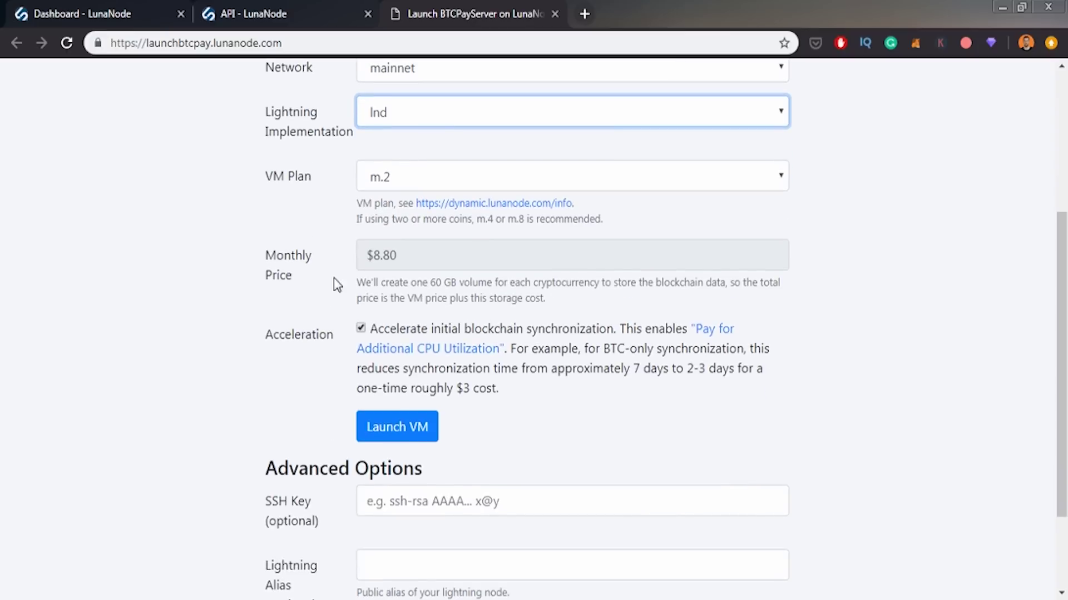
pyautogui.scroll(-2, 362, 367)
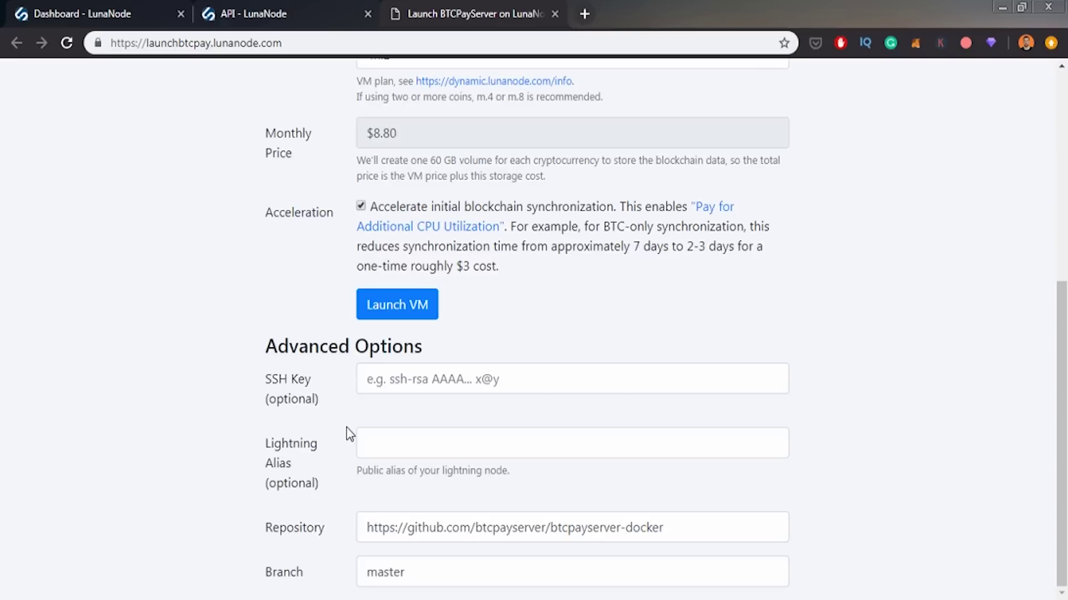
pyautogui.click(394, 451)
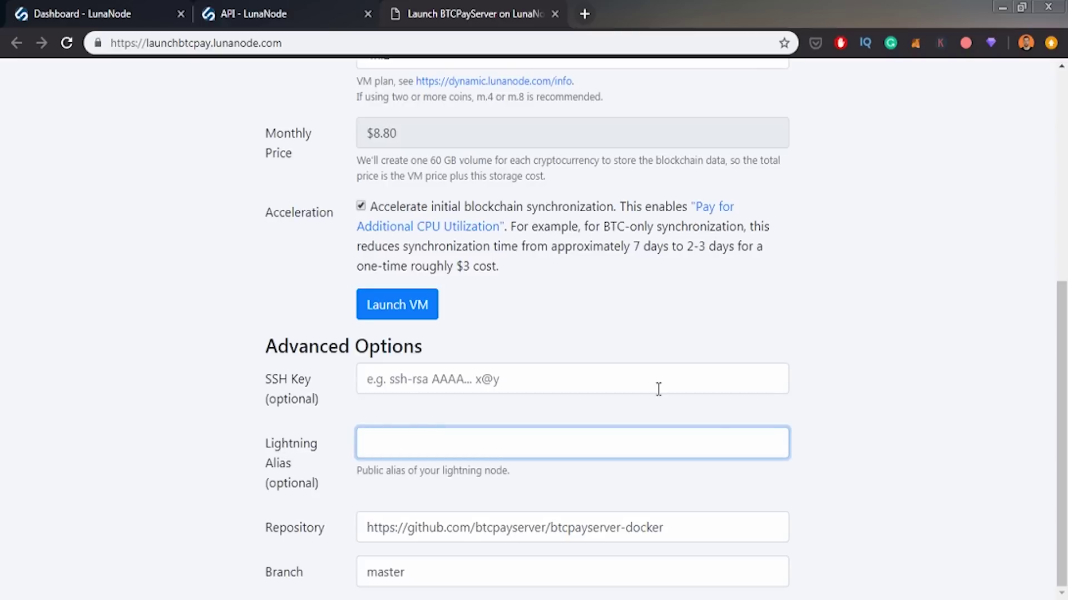
# Step: Enter ExploreBTCPayServer as the Lightning alias
pyautogui.write('ExploreBTCPayServer')
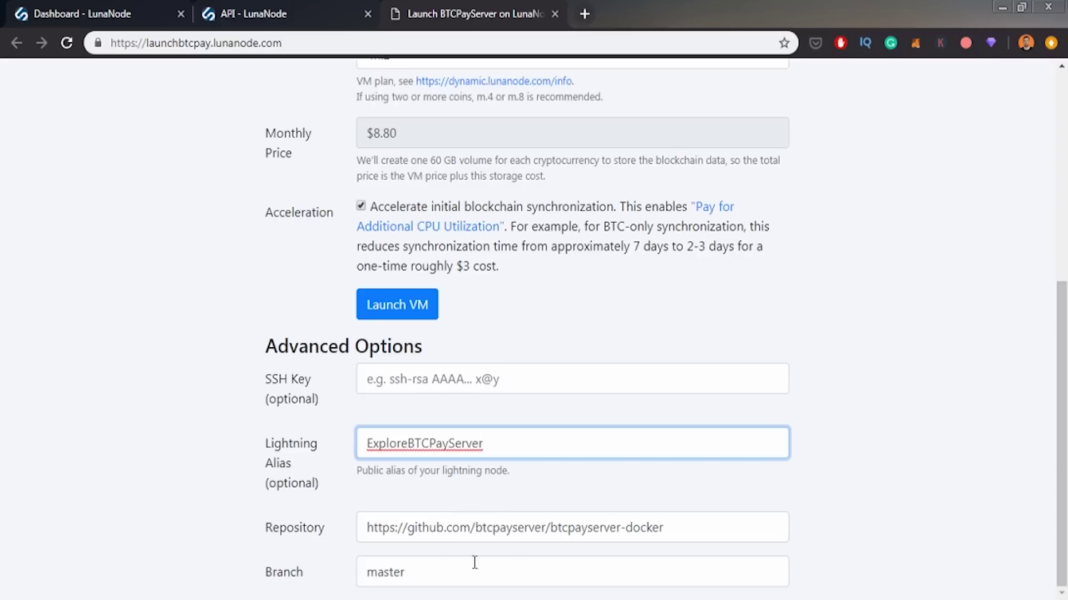
# Step: Highlight the accelerated sync note's 2-3 days estimate and roughly $3 cost
pyautogui.scroll(3, 398, 568)
pyautogui.moveTo(382, 369); pyautogui.dragTo(615, 372)
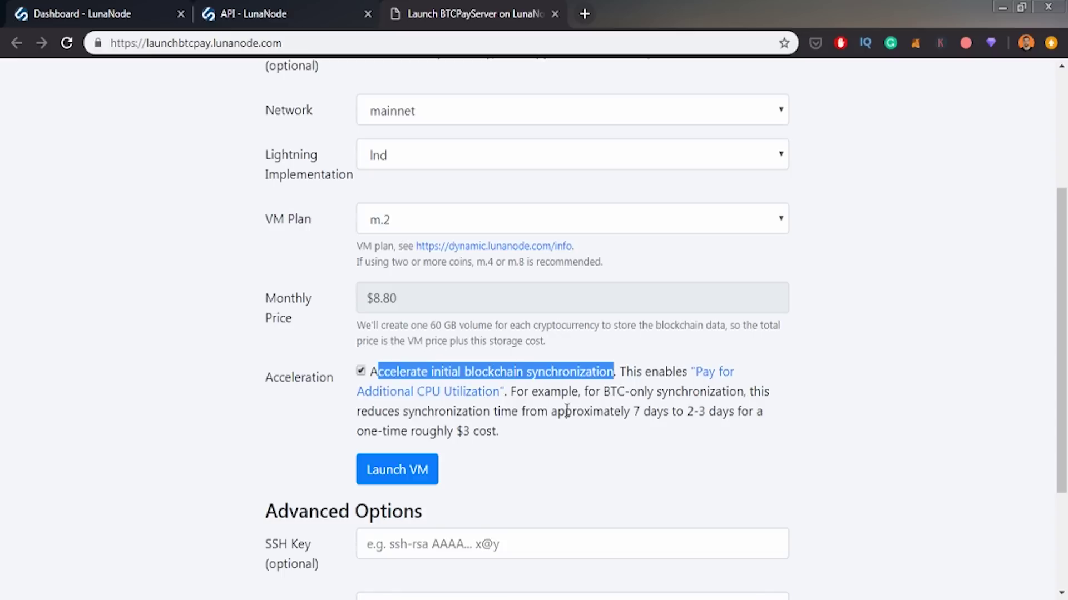
pyautogui.moveTo(511, 391); pyautogui.dragTo(641, 410)
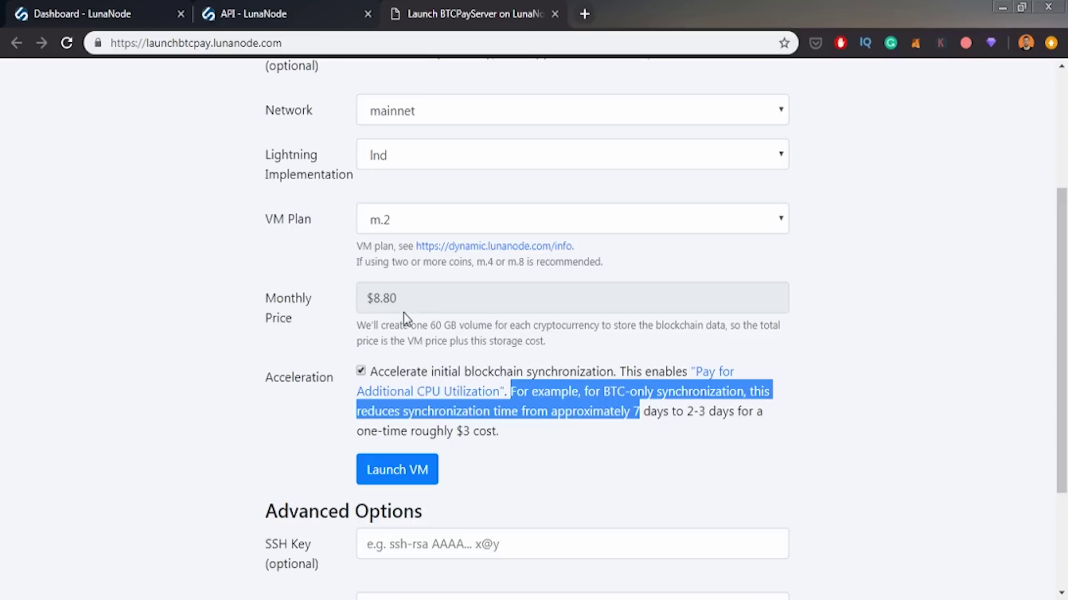
pyautogui.click(668, 415)
pyautogui.moveTo(657, 413); pyautogui.dragTo(730, 413)
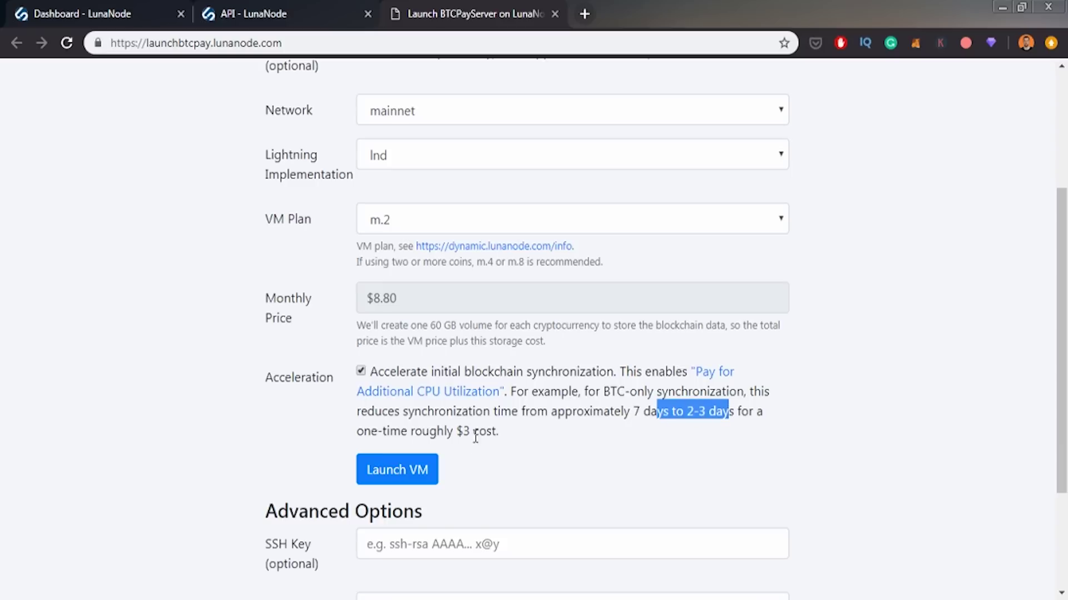
pyautogui.moveTo(453, 428); pyautogui.dragTo(478, 432)
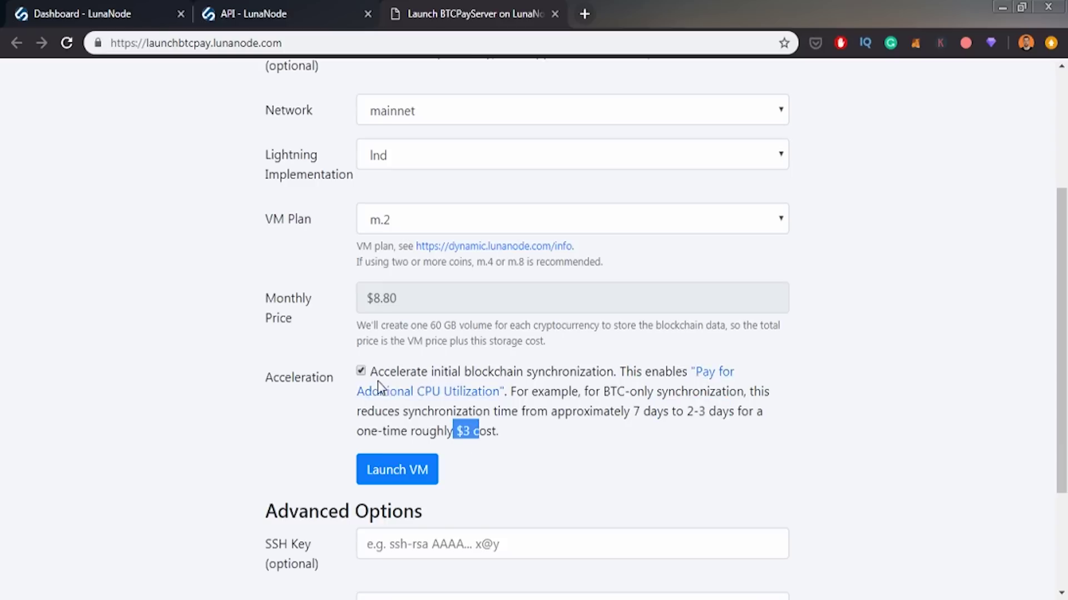
pyautogui.scroll(-3, 391, 373)
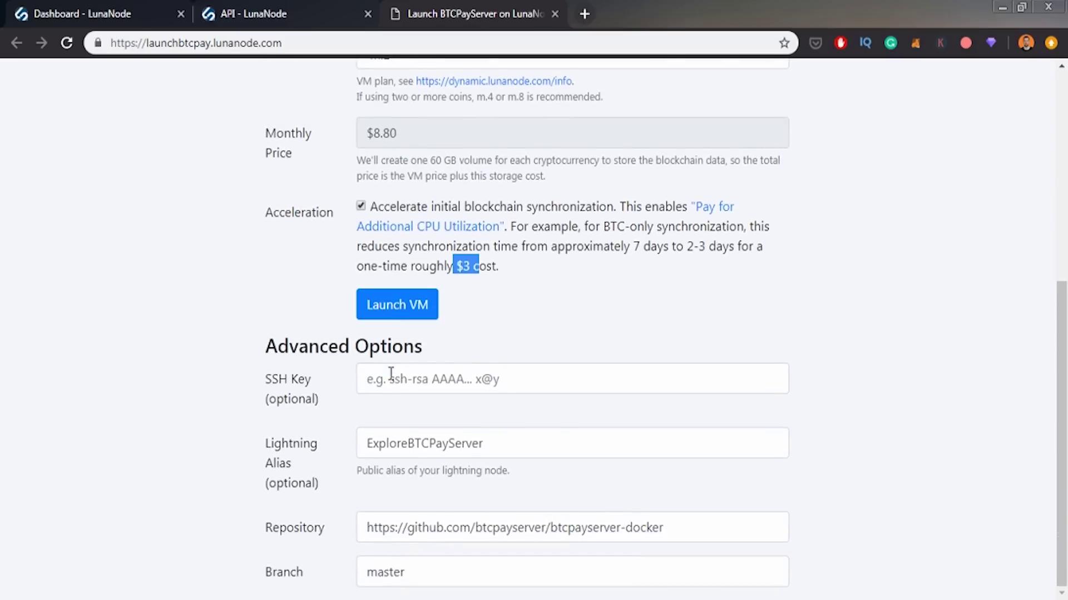
# Step: Launch the BTCPayServer VM and open btcpay911674.lndyn.com in a new tab
pyautogui.click(389, 315)
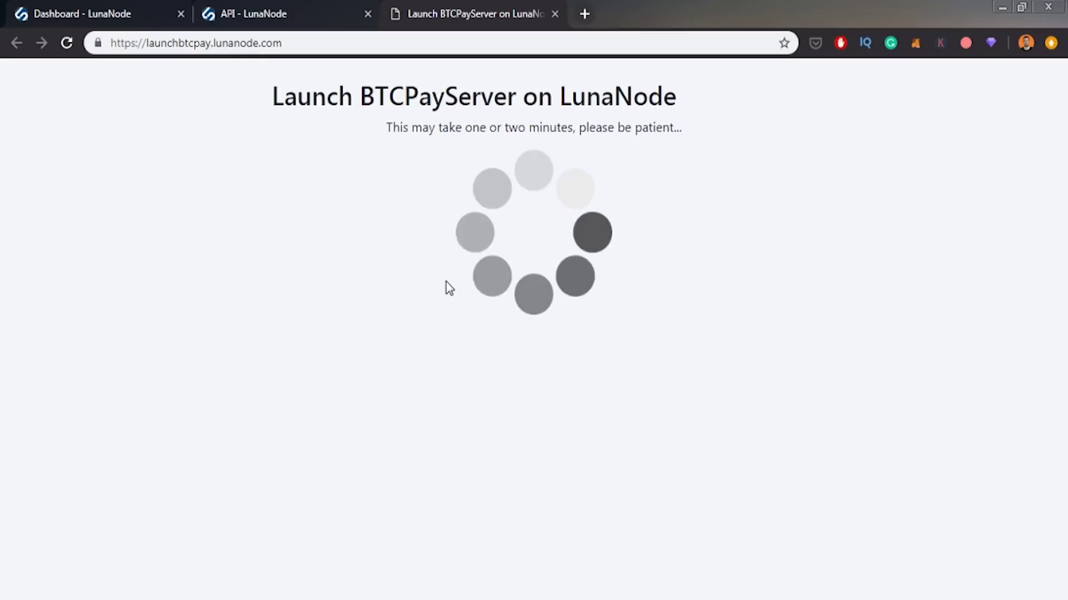
pyautogui.moveTo(657, 127); pyautogui.dragTo(793, 126)
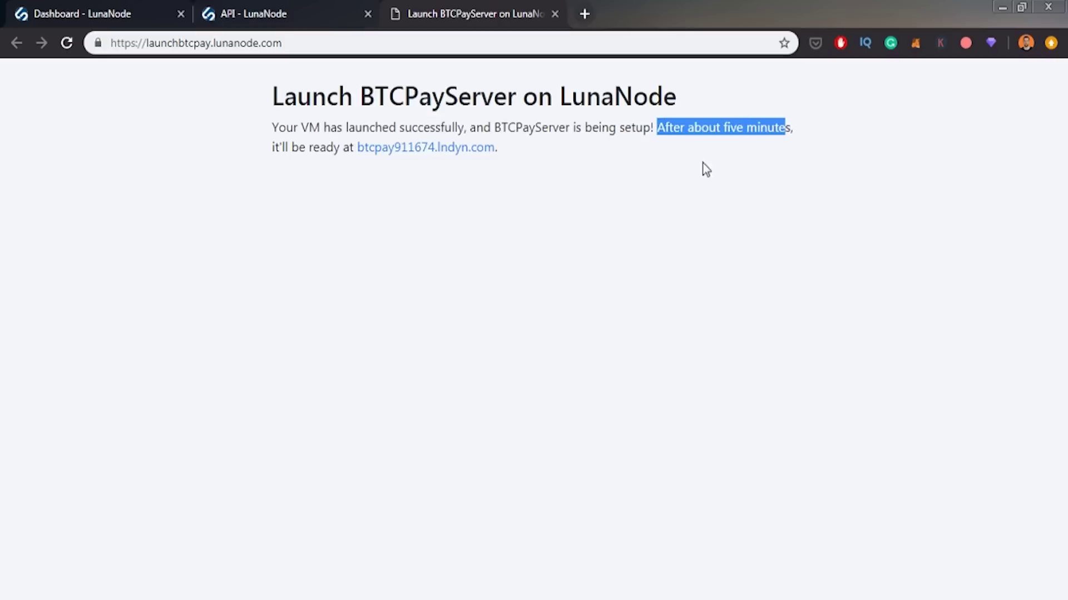
pyautogui.middleClick(466, 150)
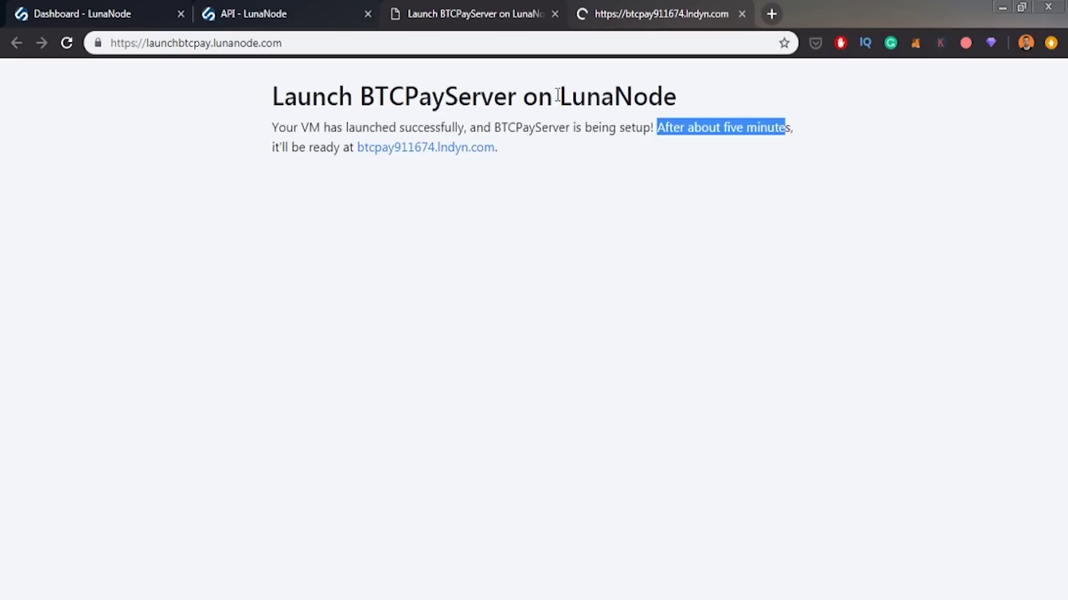
# Step: Switch to the btcpay911674.lndyn.com tab and highlight the 'Your nodes are synching' notice
pyautogui.click(625, 11)
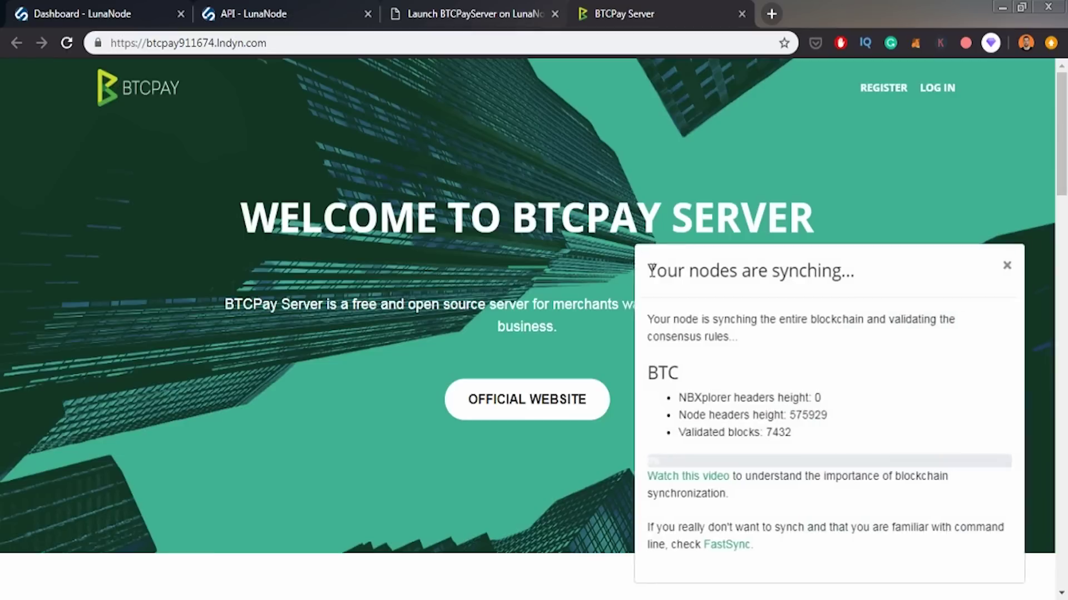
pyautogui.moveTo(703, 274); pyautogui.dragTo(861, 270)
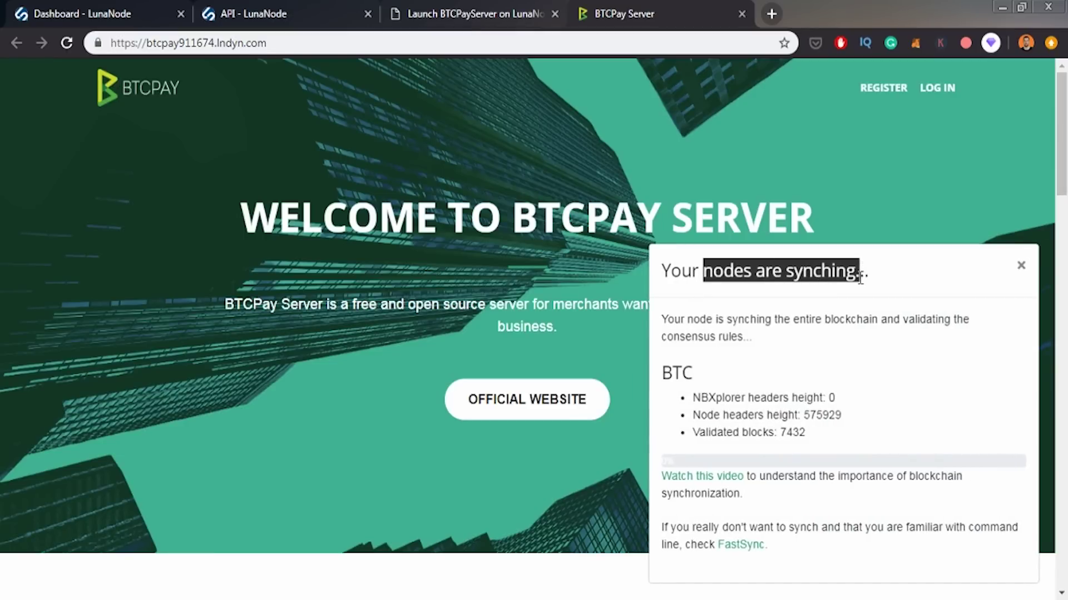
pyautogui.tripleClick(761, 257)
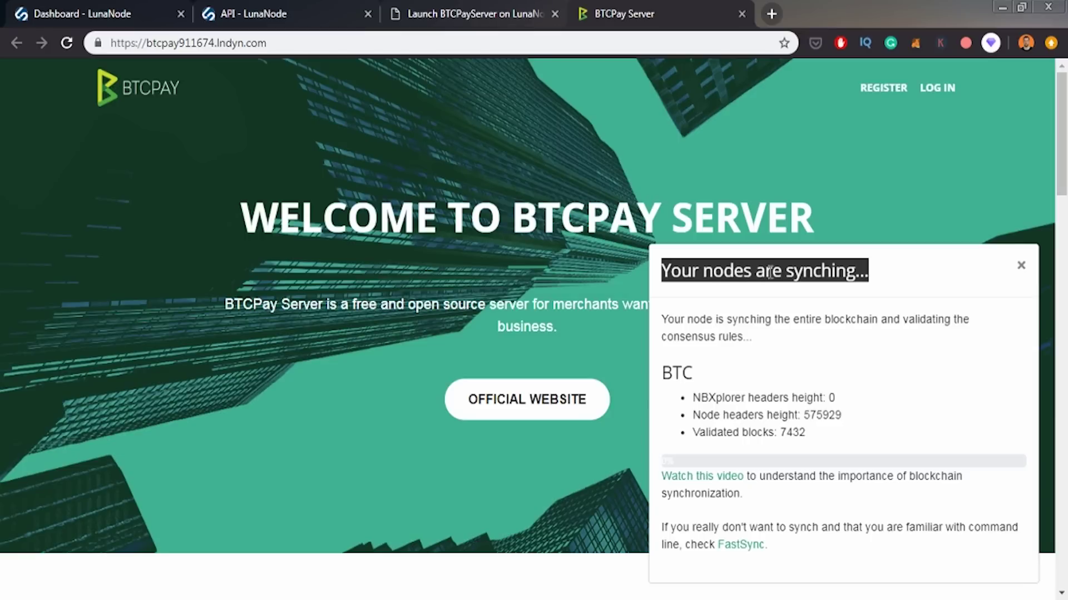
pyautogui.doubleClick(770, 272)
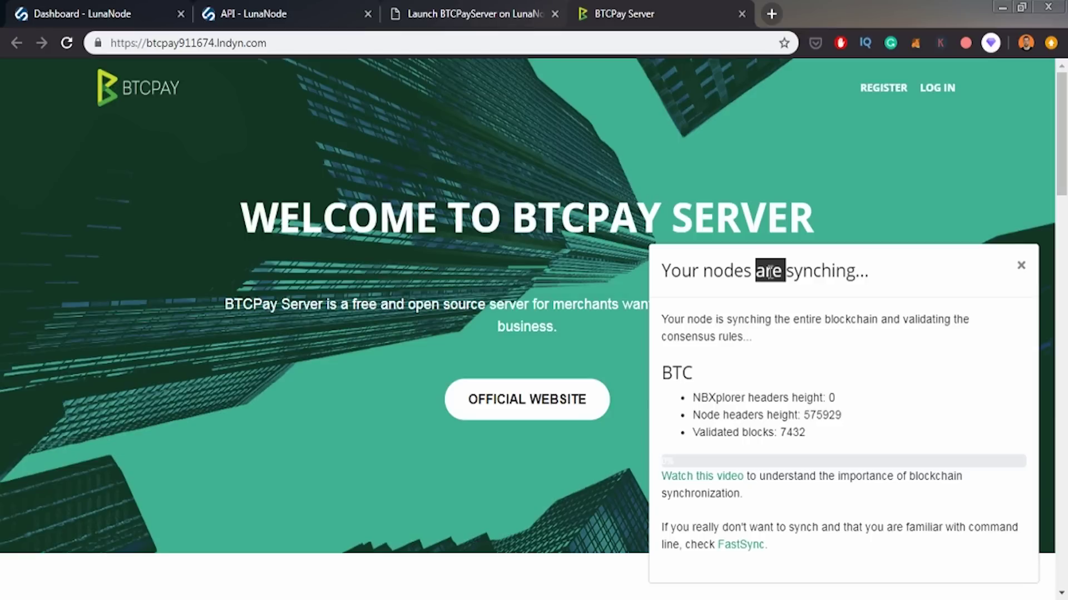
pyautogui.doubleClick(808, 270)
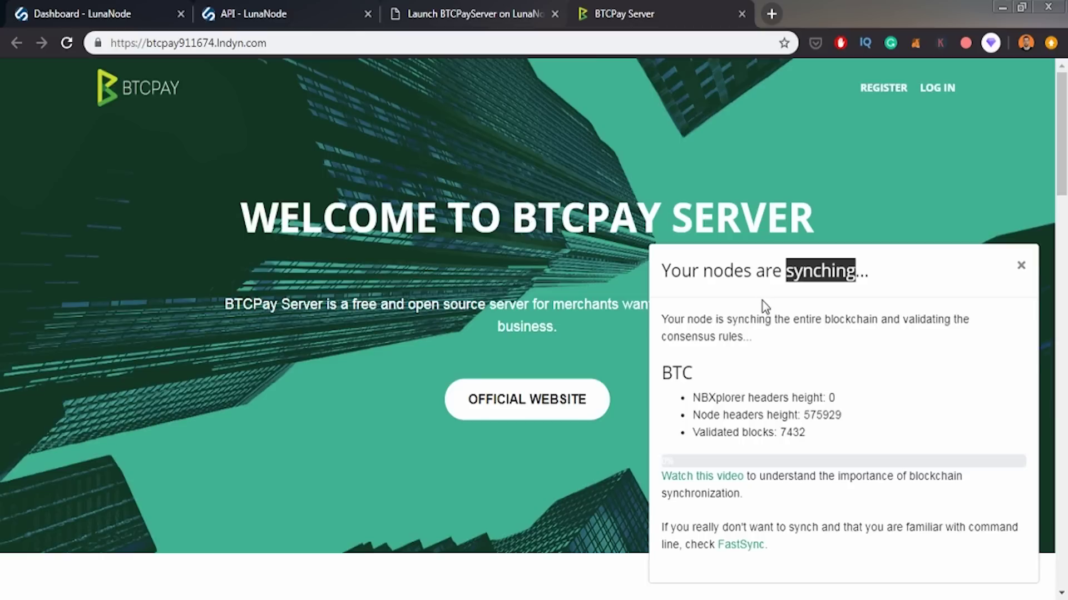
pyautogui.tripleClick(722, 277)
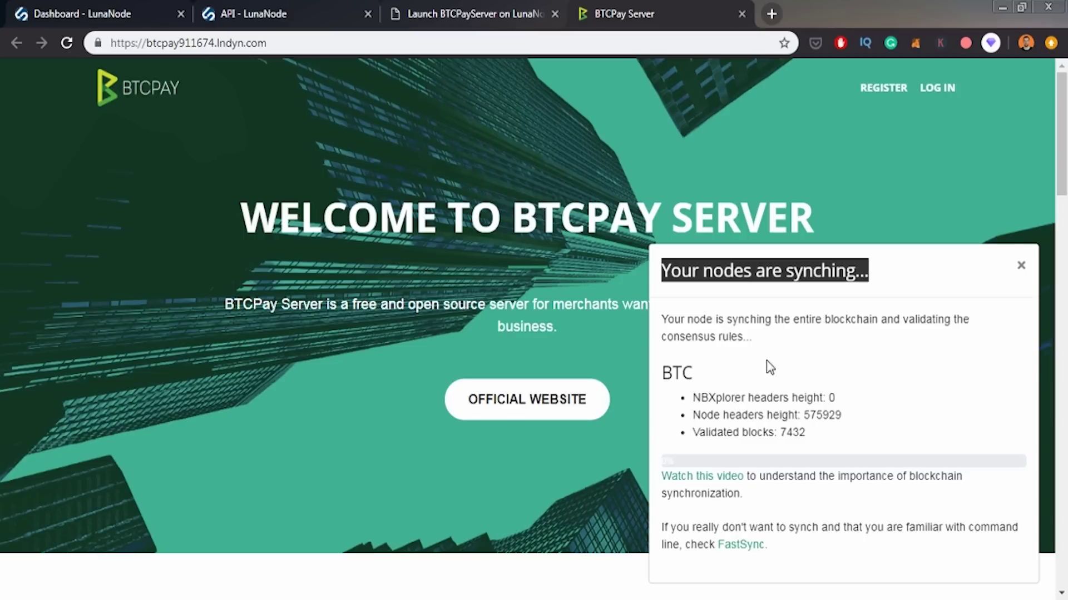
pyautogui.doubleClick(803, 320)
pyautogui.click(856, 319)
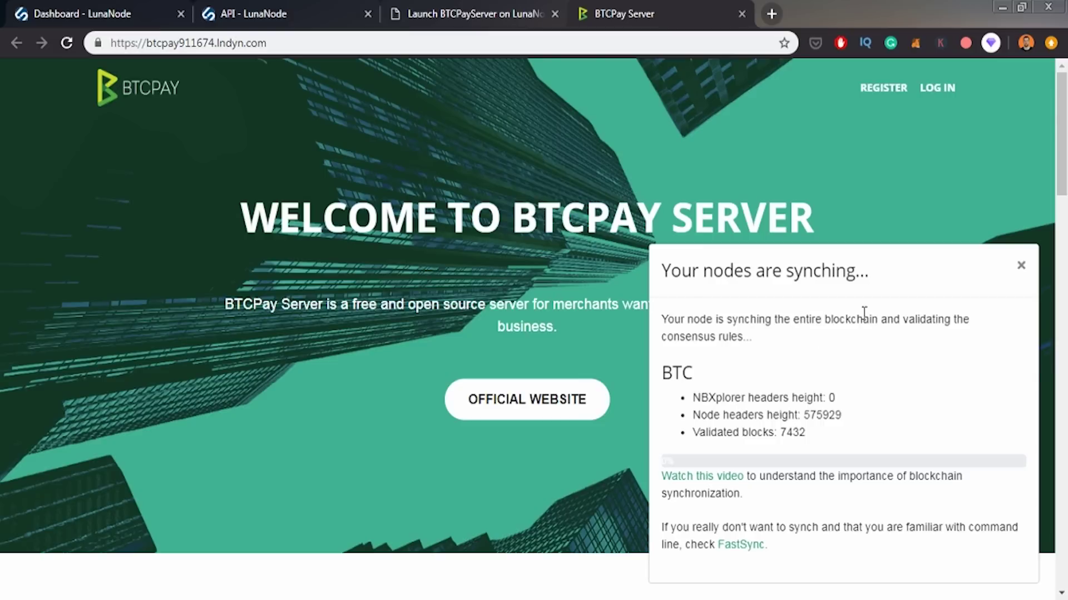
pyautogui.doubleClick(860, 320)
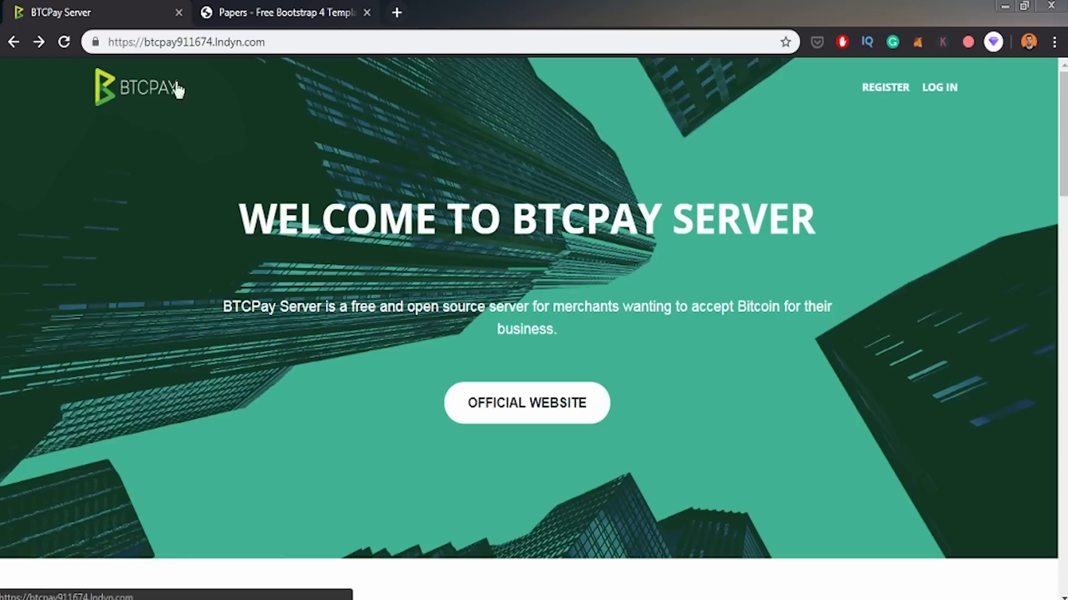
# Step: Register a new BTCPay Server account with an e-mail and password
pyautogui.click(882, 92)
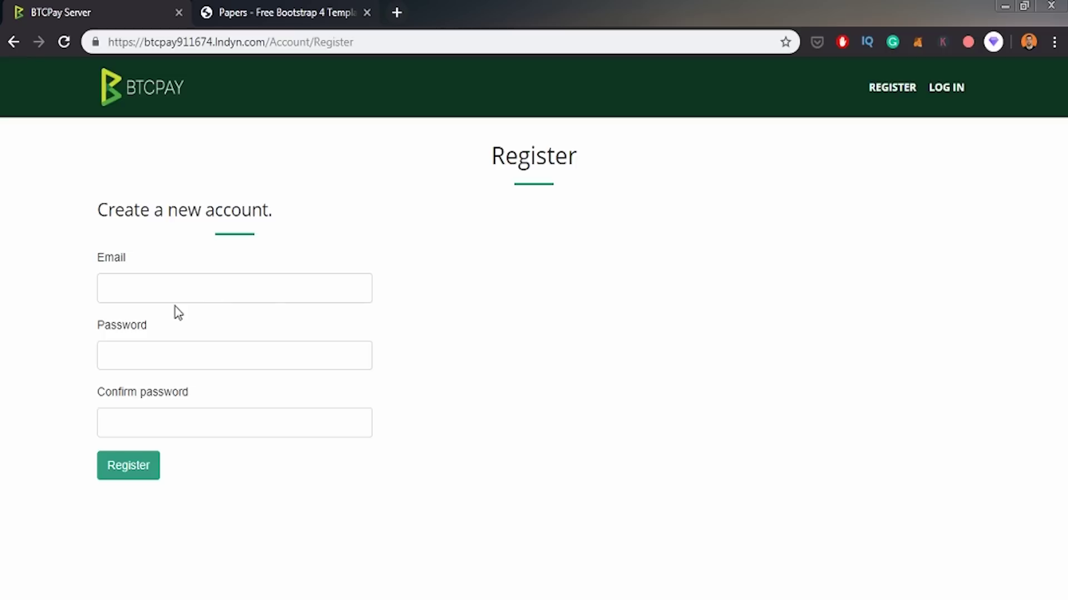
pyautogui.click(132, 290)
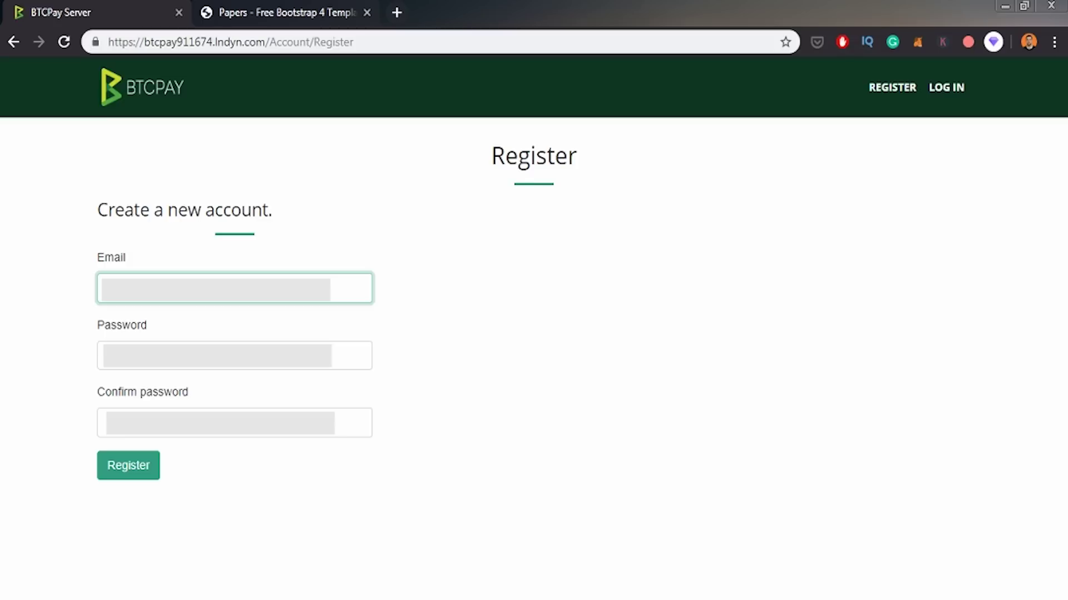
pyautogui.click(129, 470)
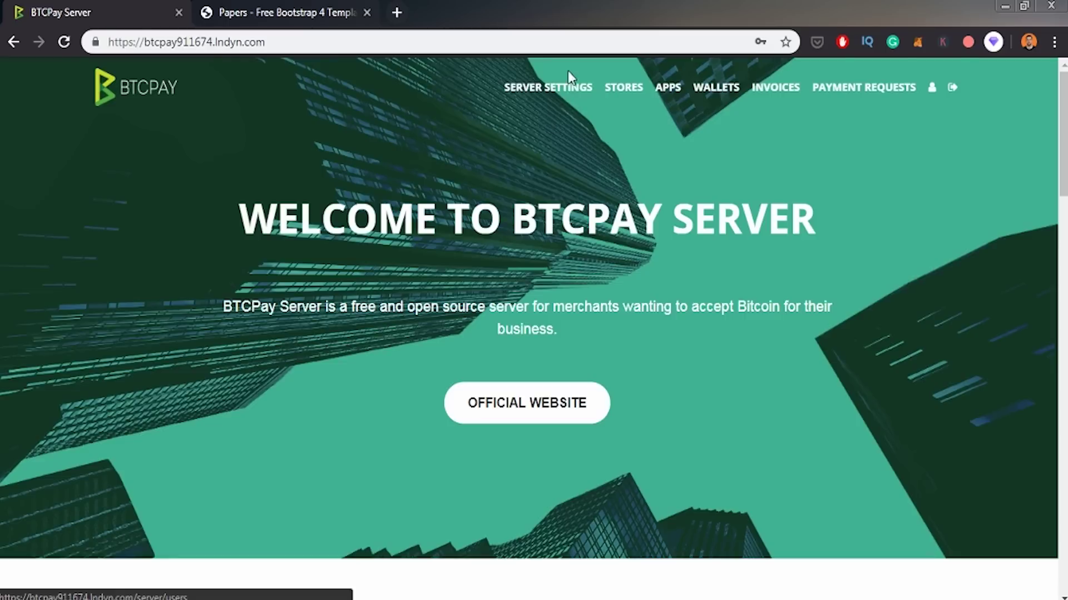
# Step: Create a store named button1 from the Stores page
pyautogui.click(540, 92)
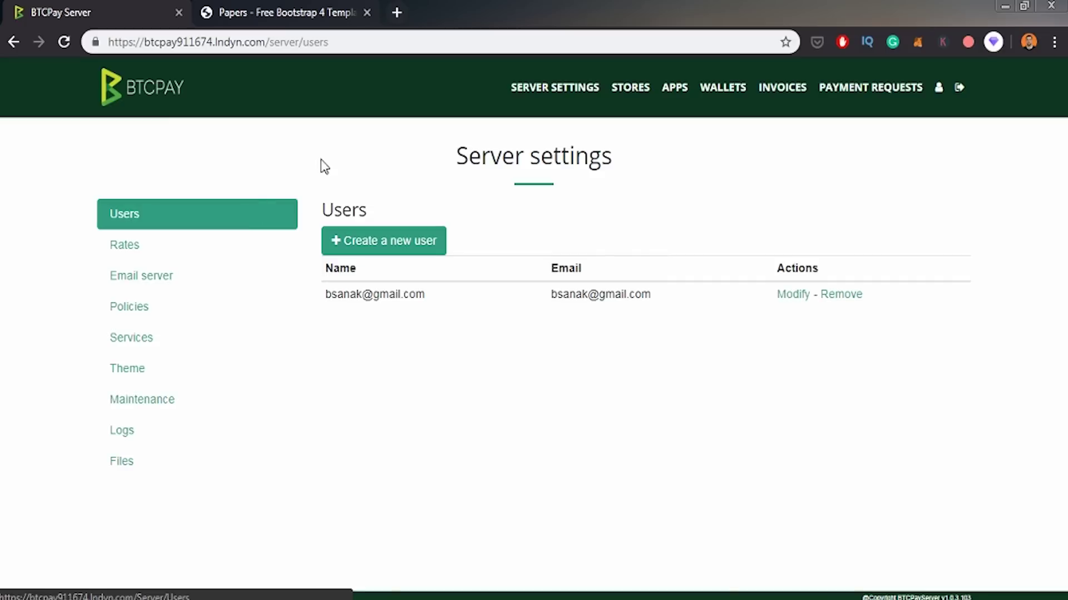
pyautogui.click(635, 90)
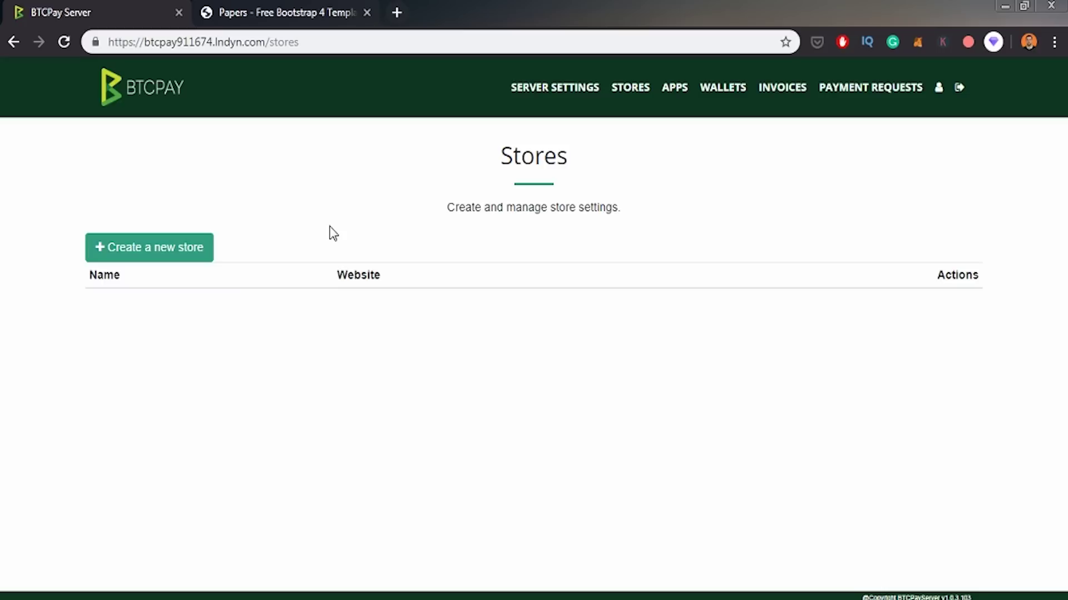
pyautogui.click(156, 248)
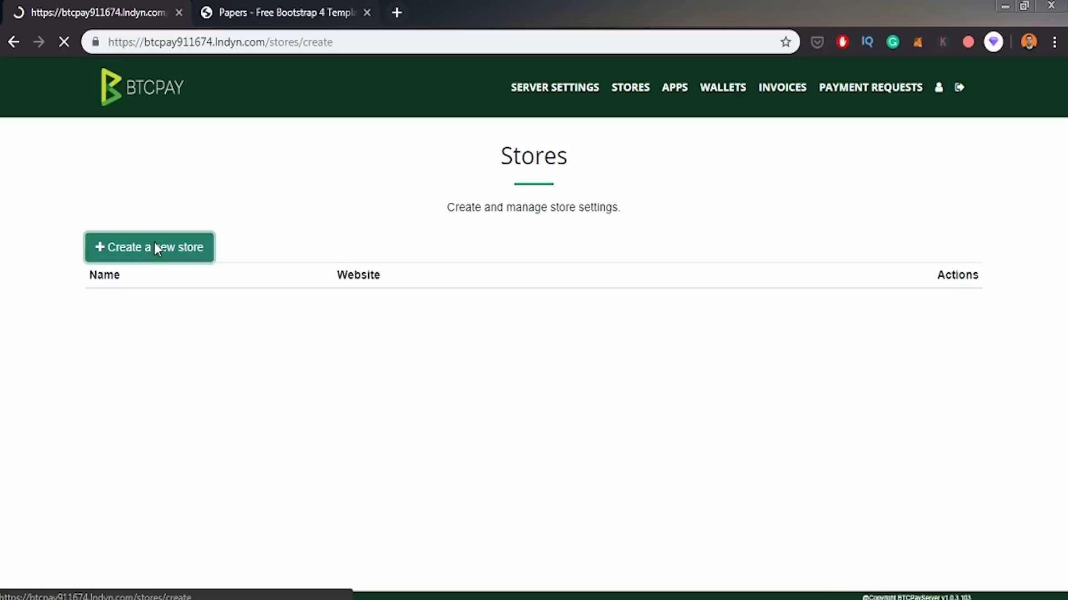
pyautogui.click(132, 234)
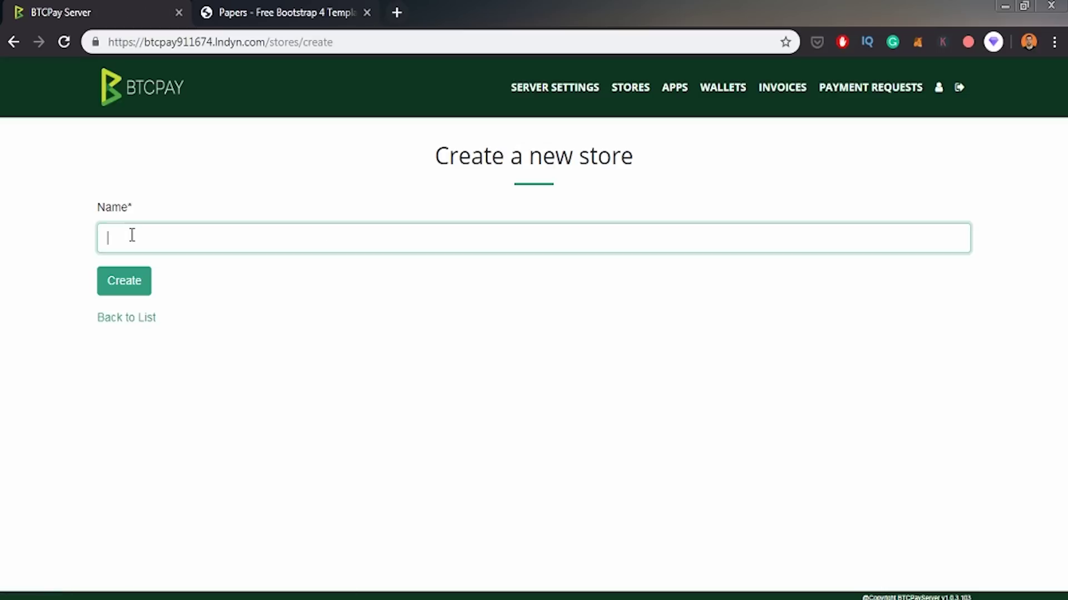
pyautogui.write('button1')
pyautogui.click(121, 282)
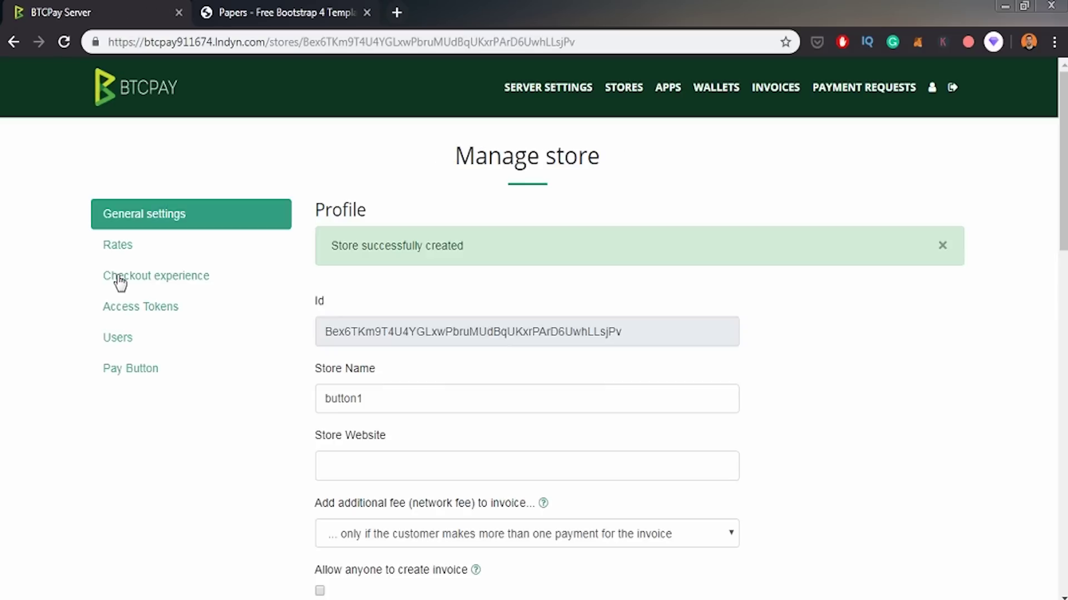
# Step: Review the invoice expiry and 60-minute payment-invalid settings, leaving them unchanged
pyautogui.scroll(-3, 414, 269)
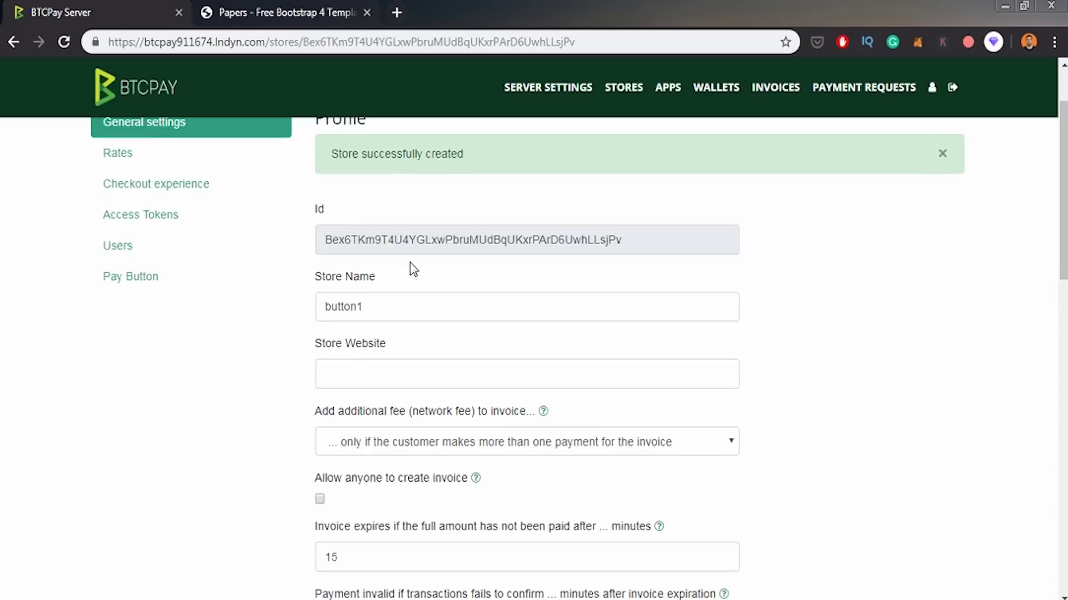
pyautogui.scroll(-5, 412, 269)
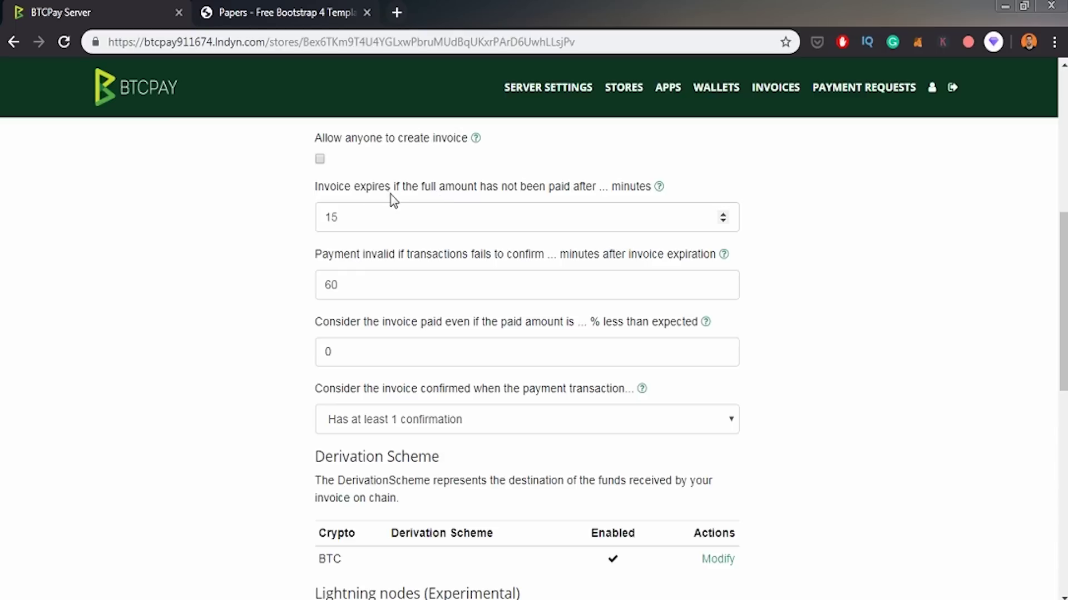
pyautogui.doubleClick(370, 188)
pyautogui.tripleClick(409, 257)
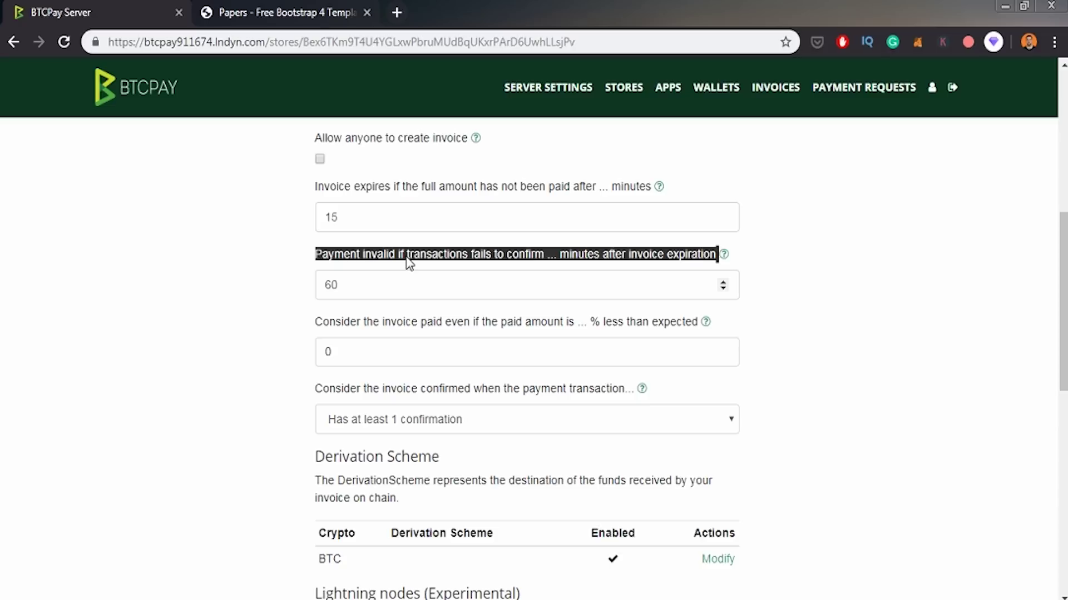
pyautogui.click(409, 261)
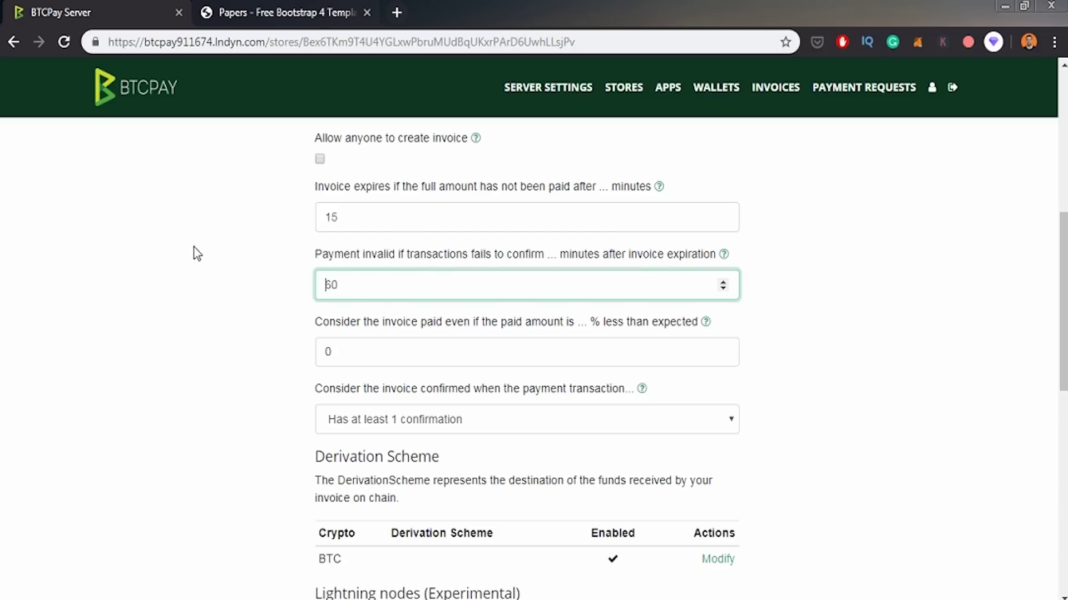
pyautogui.click(233, 291)
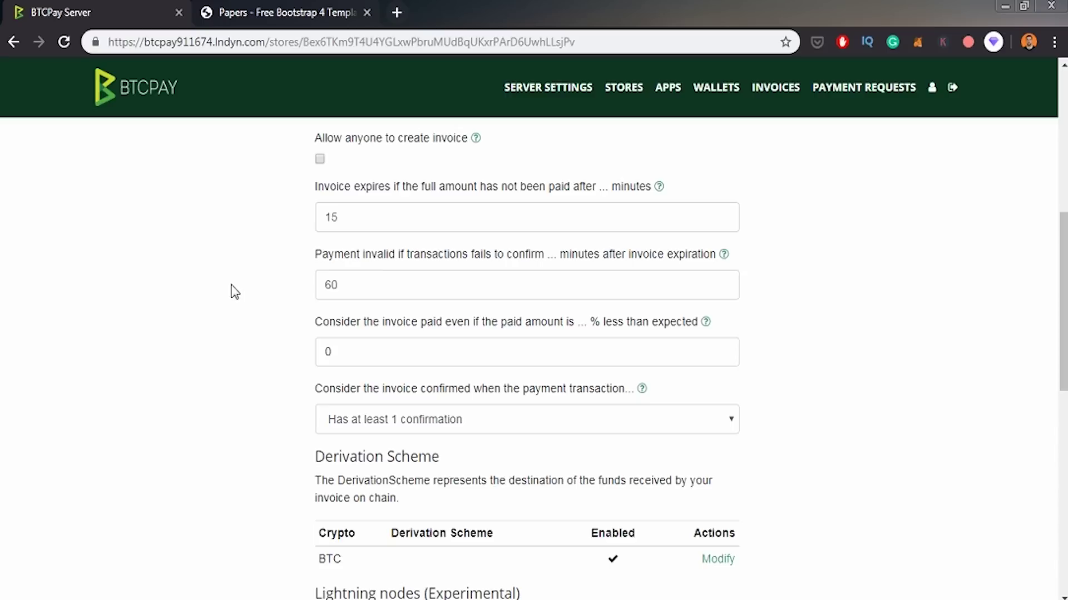
pyautogui.scroll(-1, 234, 290)
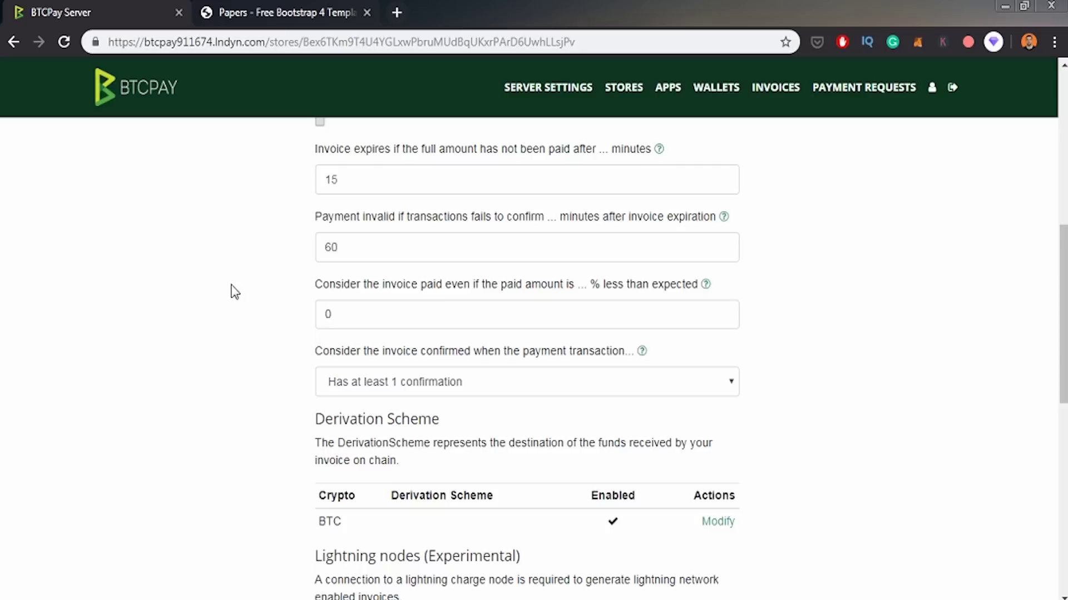
pyautogui.doubleClick(332, 248)
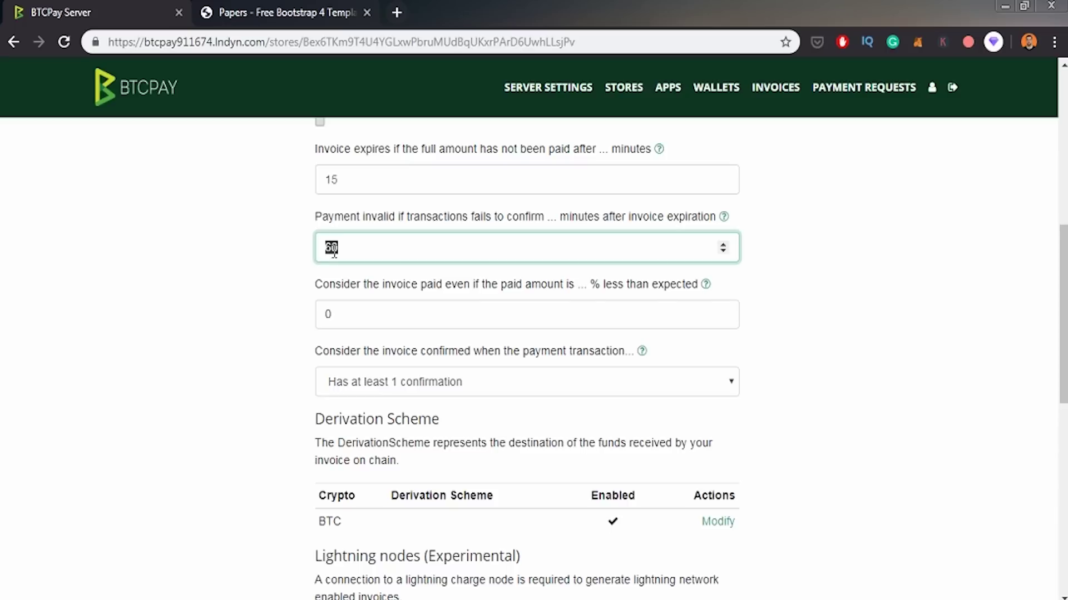
pyautogui.click(333, 248)
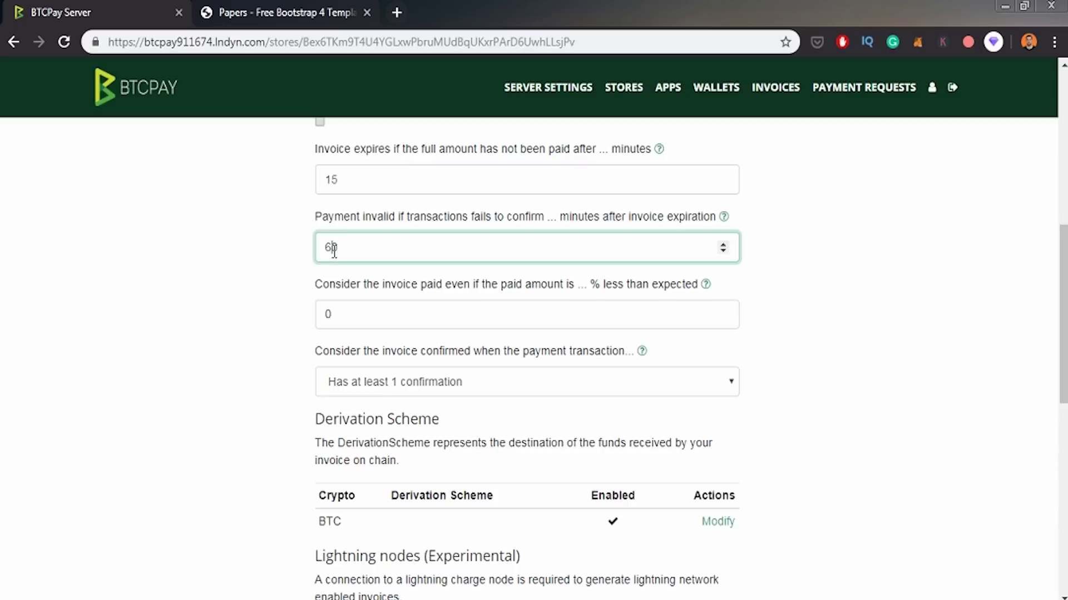
# Step: Review the underpayment tolerance setting and its help, keeping it at 0 percent
pyautogui.tripleClick(396, 287)
pyautogui.click(381, 313)
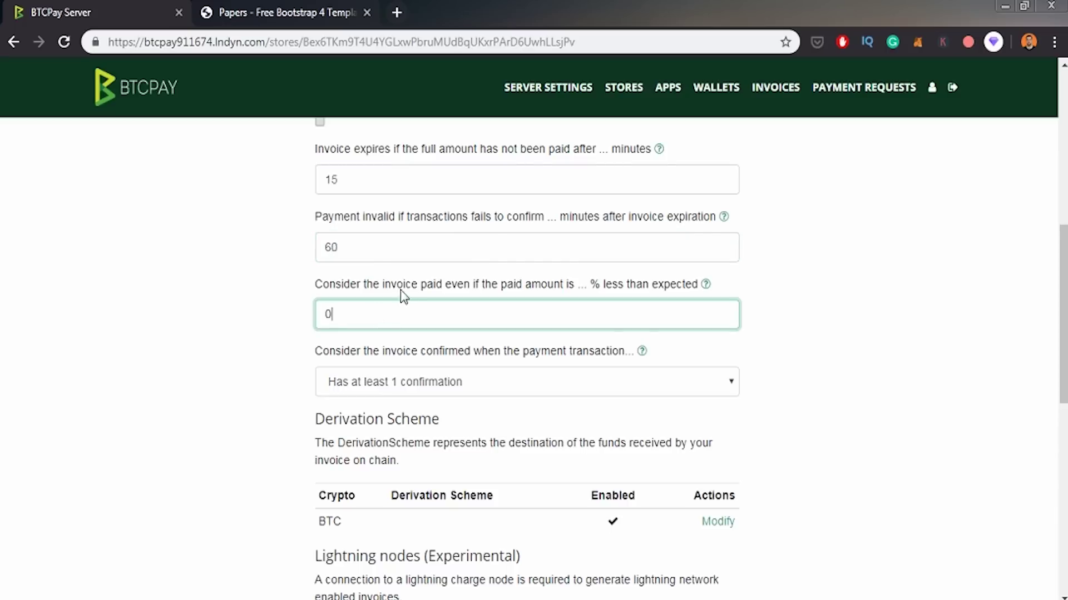
pyautogui.tripleClick(419, 286)
pyautogui.click(418, 285)
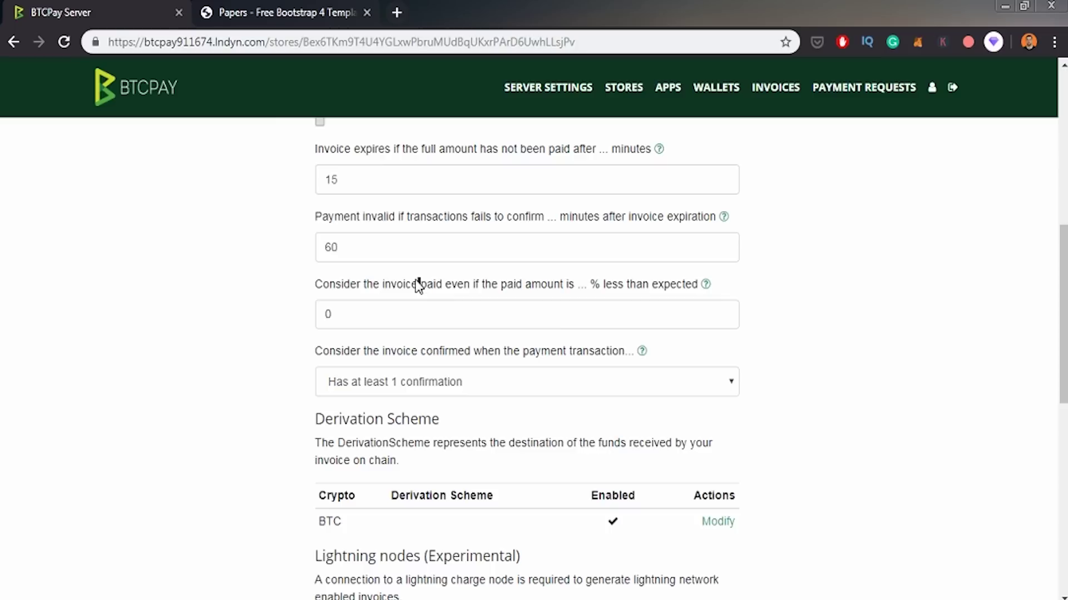
pyautogui.click(418, 285)
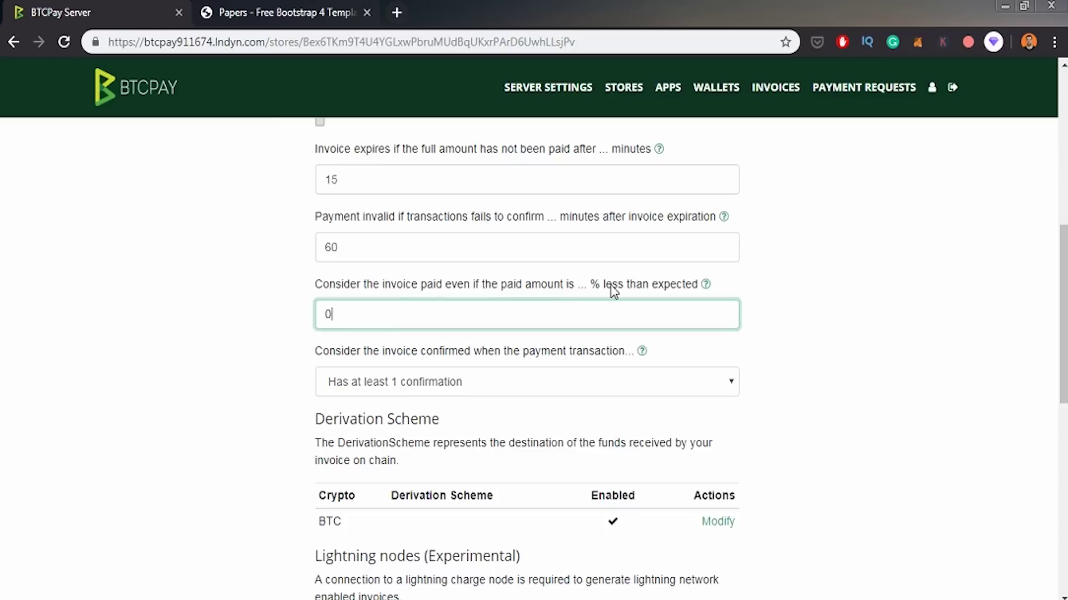
pyautogui.click(705, 284)
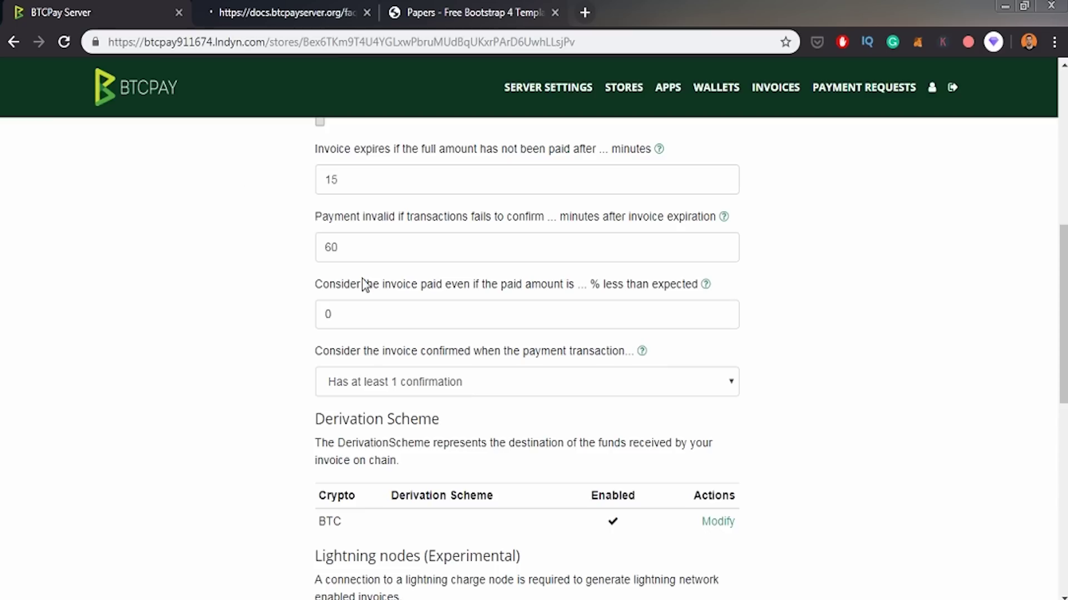
pyautogui.doubleClick(341, 316)
pyautogui.click(341, 316)
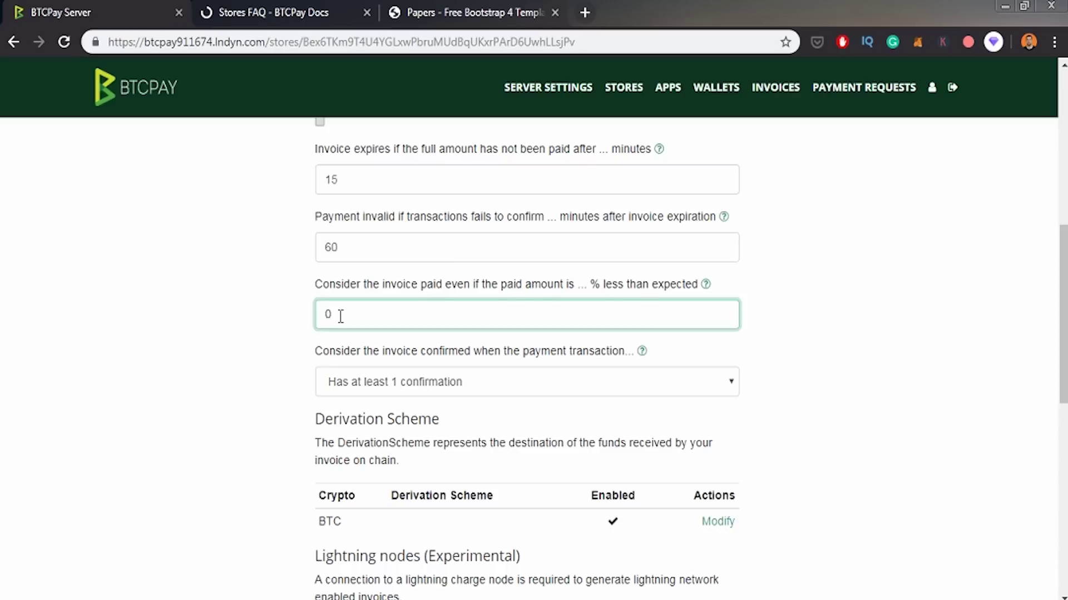
# Step: Set invoices to count as confirmed only after at least 6 confirmations
pyautogui.scroll(-1, 339, 317)
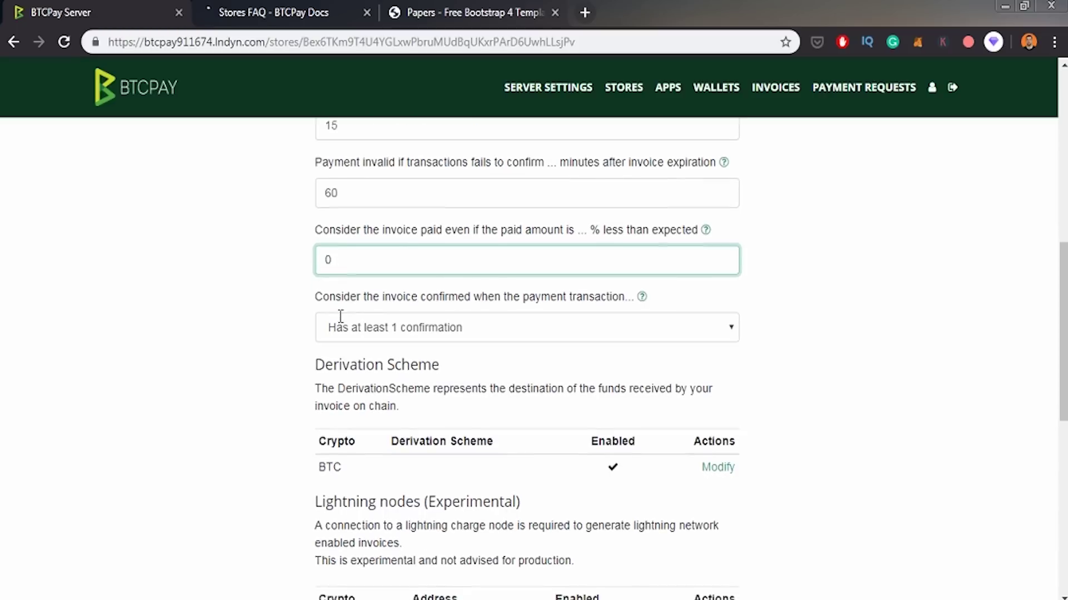
pyautogui.click(366, 331)
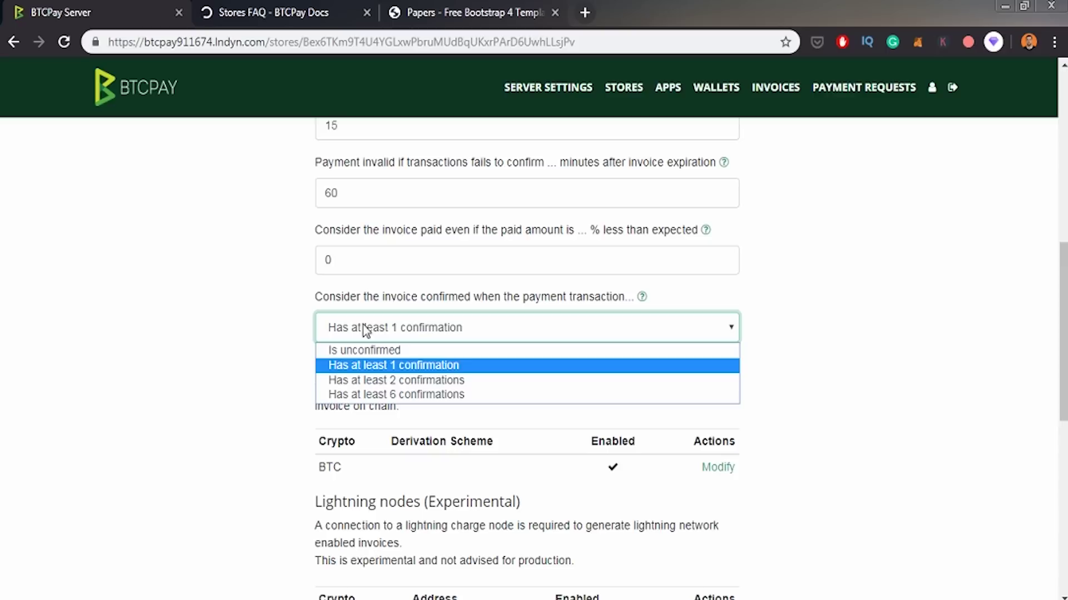
pyautogui.click(382, 394)
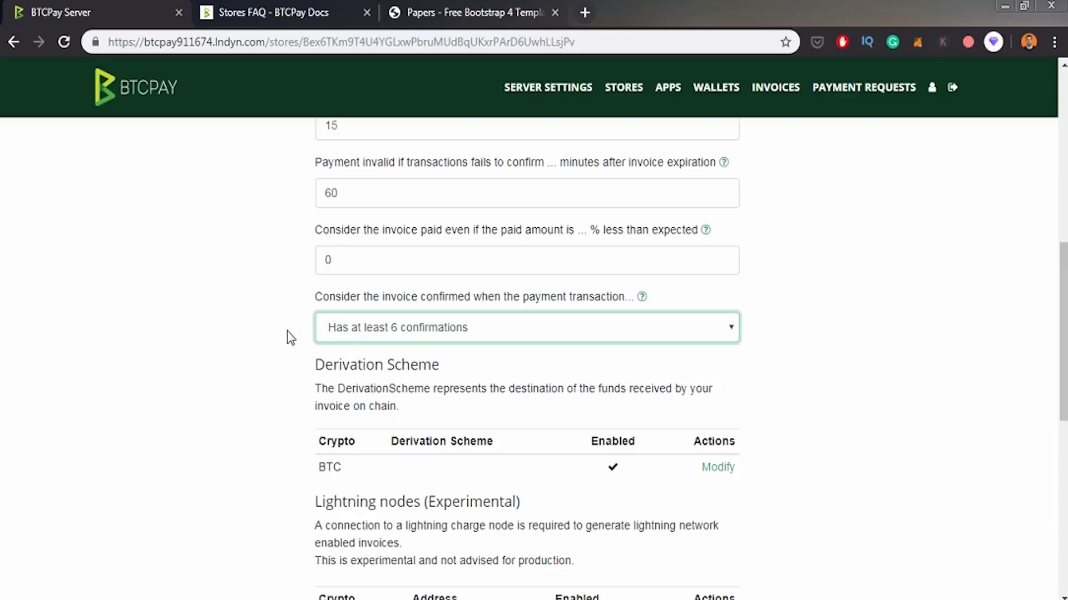
pyautogui.scroll(-2, 288, 335)
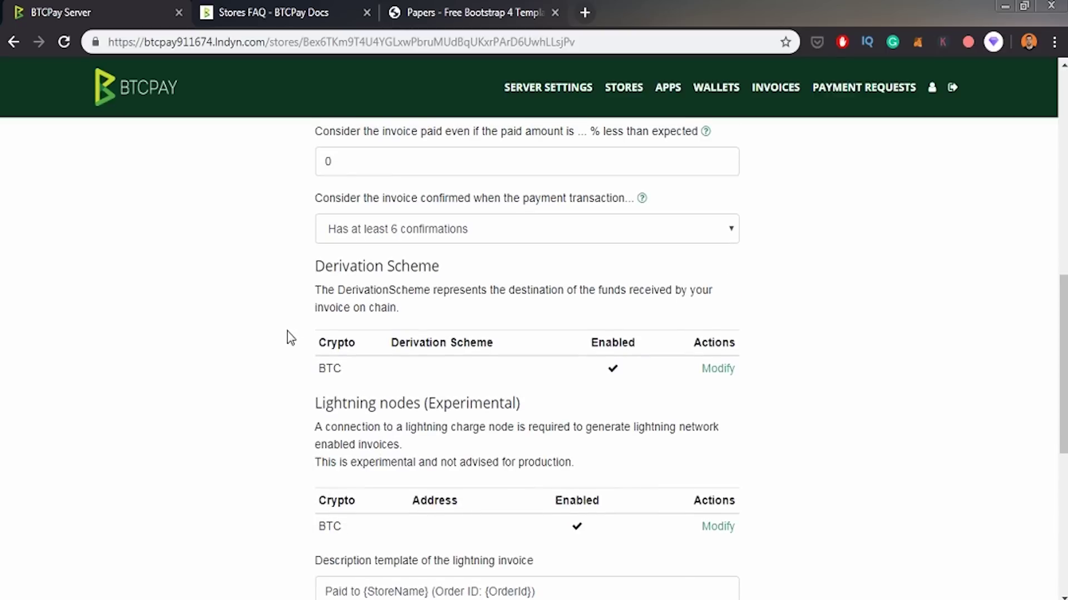
pyautogui.scroll(-1, 286, 336)
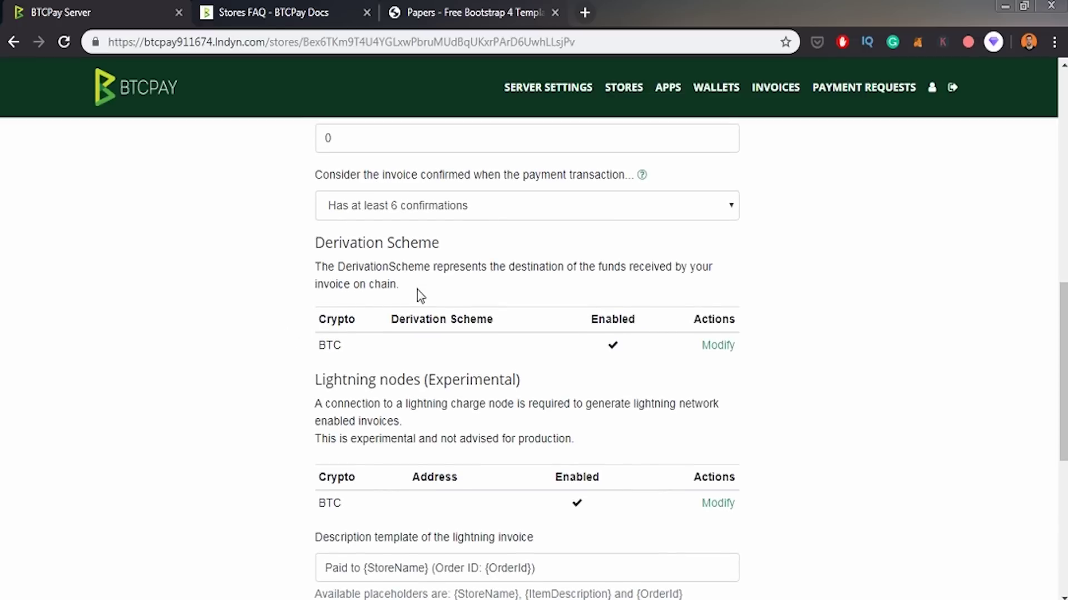
pyautogui.click(717, 343)
# Step: Read the BTC Derivation scheme page's heading, explanation and no-ledger-wallet notice
pyautogui.tripleClick(372, 251)
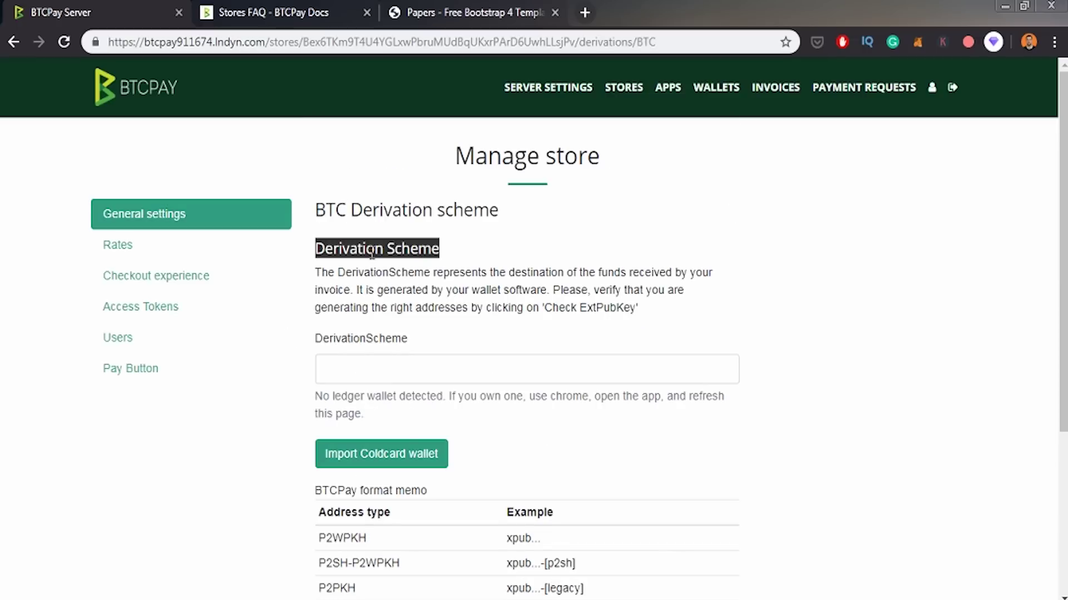
pyautogui.tripleClick(367, 278)
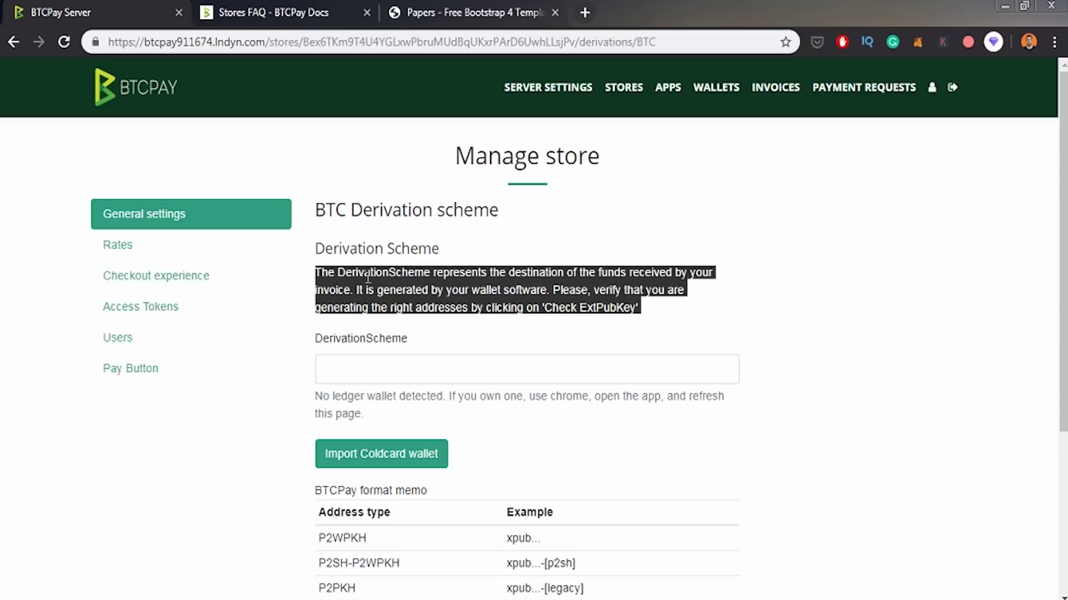
pyautogui.click(367, 277)
pyautogui.scroll(-1, 368, 277)
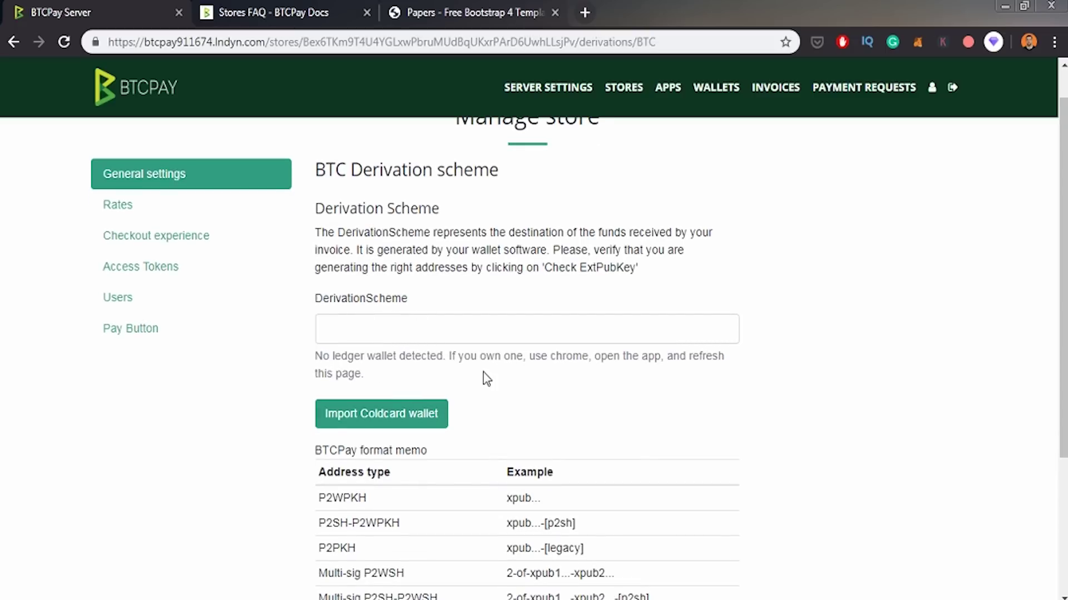
pyautogui.tripleClick(500, 364)
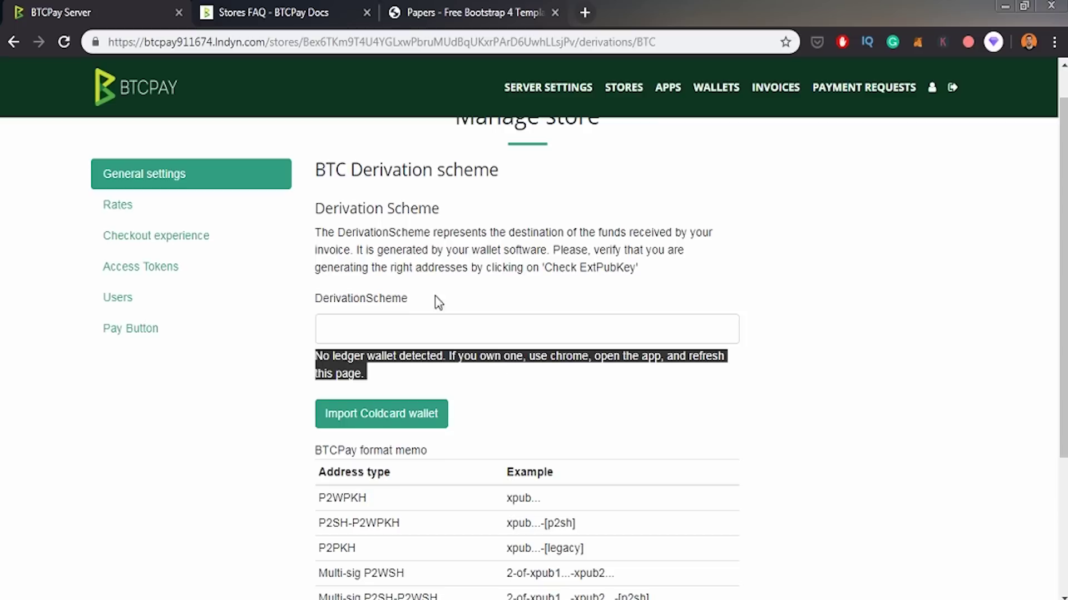
pyautogui.tripleClick(420, 268)
pyautogui.click(503, 303)
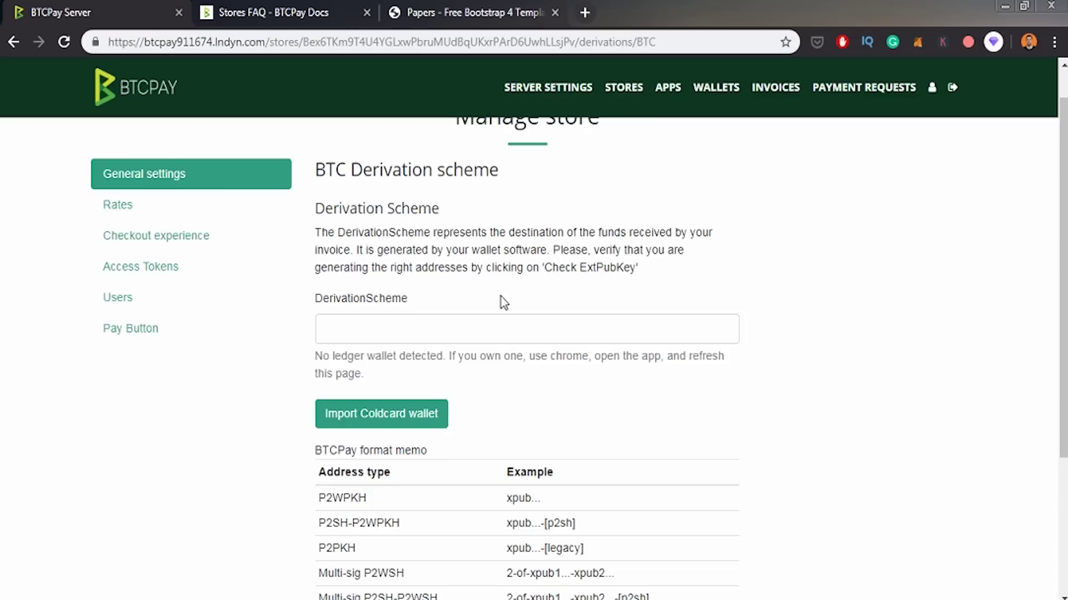
# Step: Copy the coldcard wallet's master public key from Electrum's Wallet Information dialog
pyautogui.moveTo(566, 599)
pyautogui.click(566, 536)
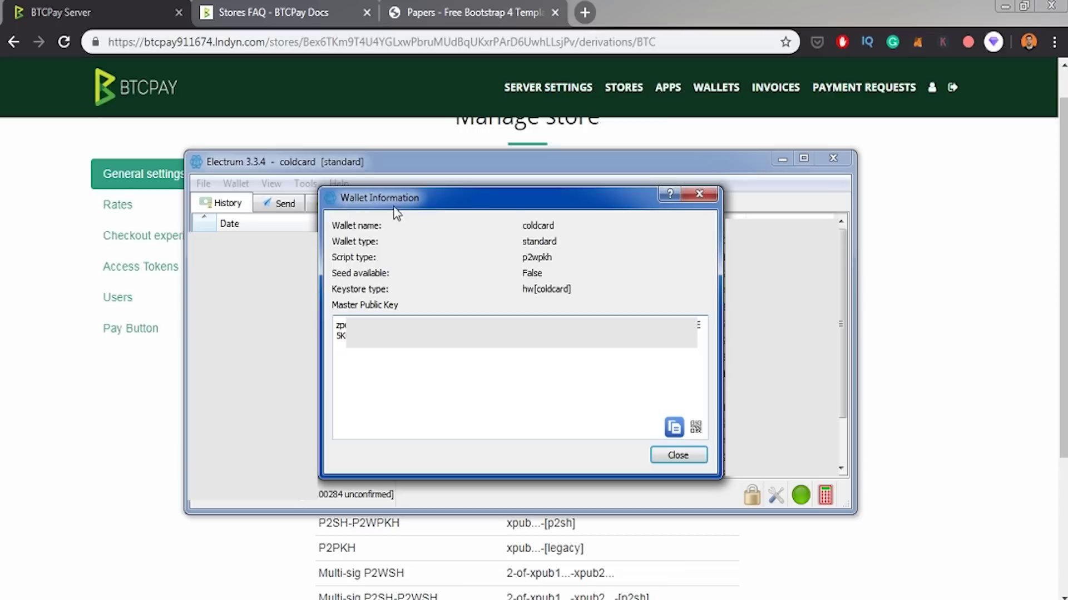
pyautogui.moveTo(365, 369); pyautogui.dragTo(389, 316)
pyautogui.rightClick(387, 346)
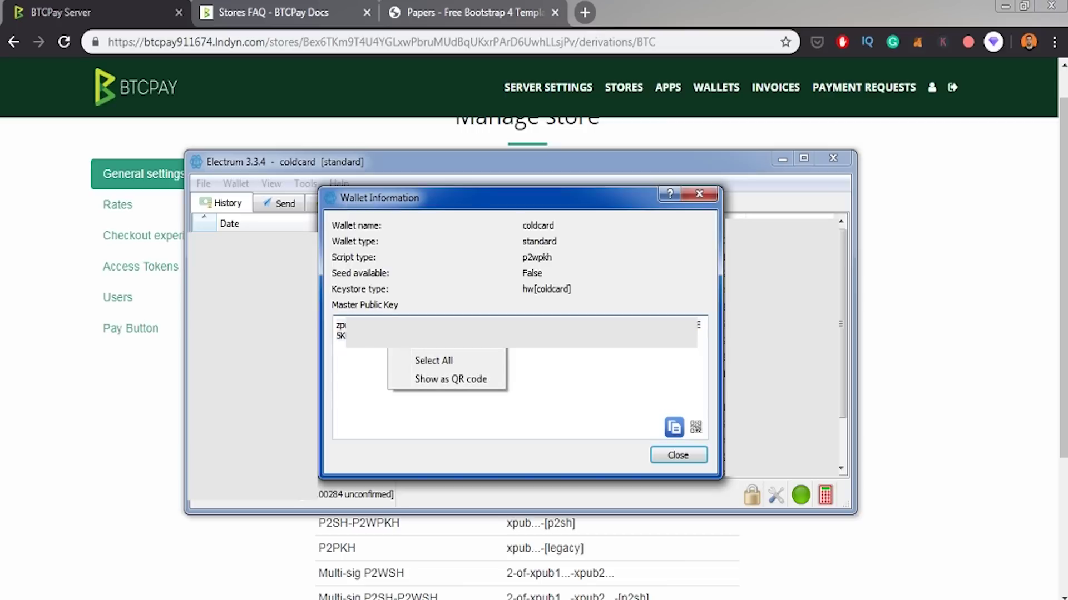
pyautogui.click(414, 354)
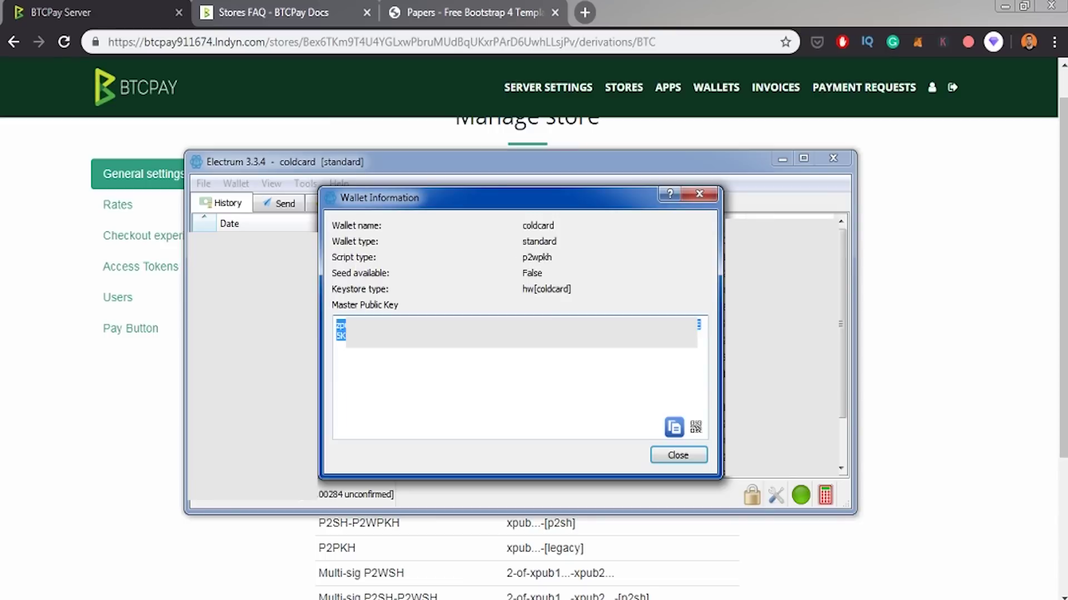
# Step: Paste the coldcard wallet's xpub, without the [p2sh] suffix, into the DerivationScheme field
pyautogui.click(92, 424)
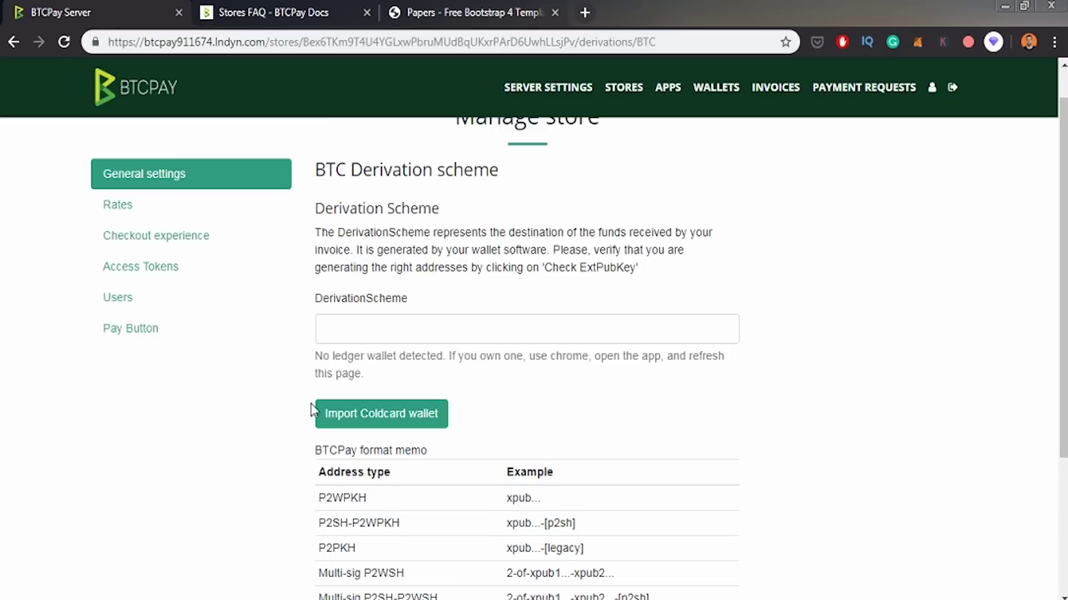
pyautogui.click(369, 326)
pyautogui.hotkey('ctrl', 'v')
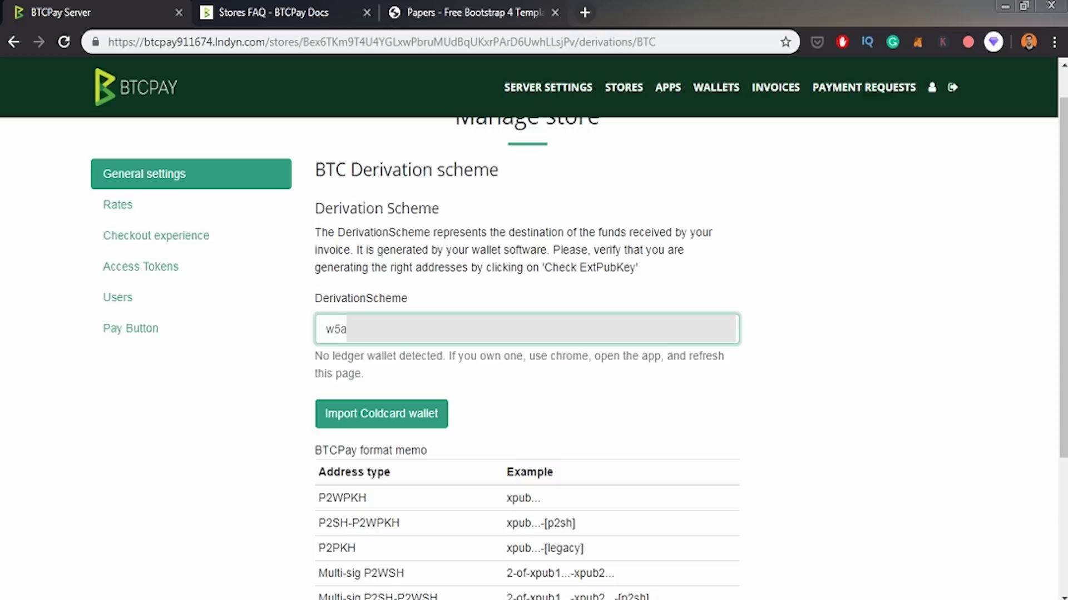
pyautogui.scroll(-2, 414, 550)
pyautogui.moveTo(544, 438); pyautogui.dragTo(574, 438)
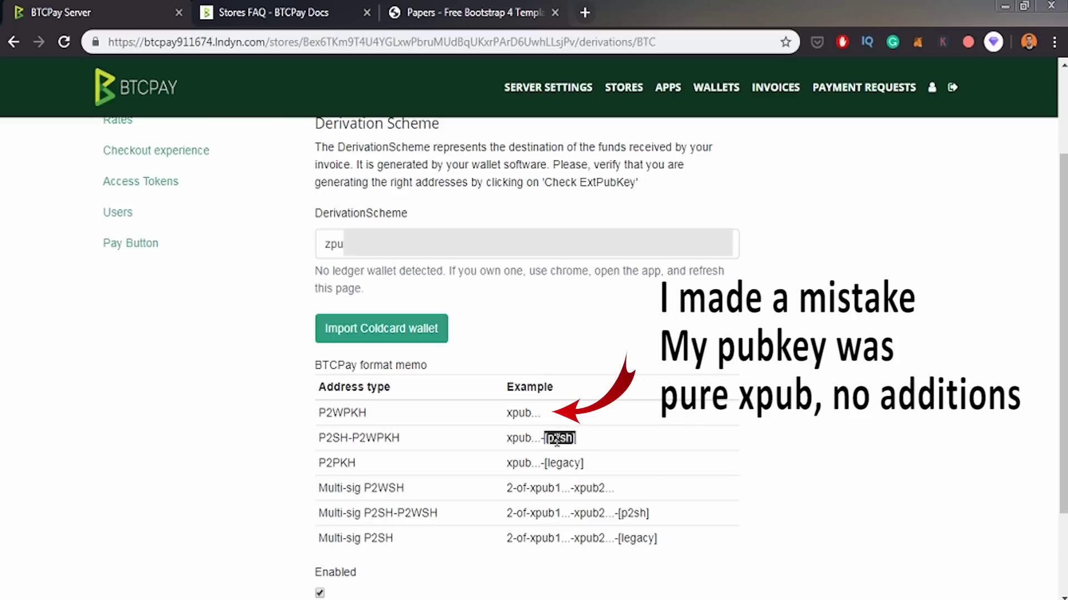
pyautogui.rightClick(556, 439)
pyautogui.click(588, 455)
pyautogui.click(721, 238)
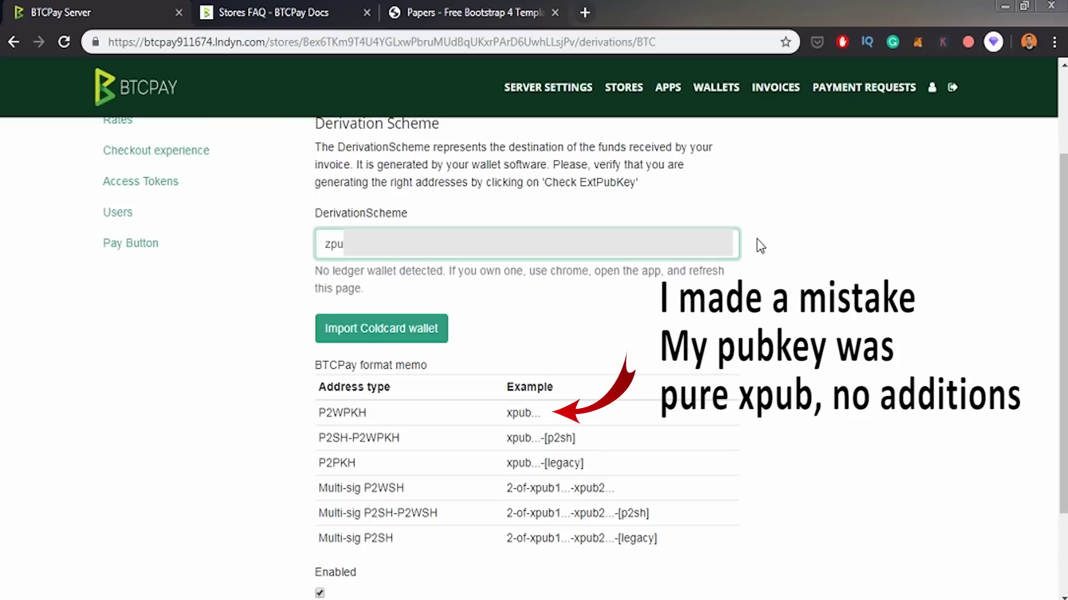
pyautogui.hotkey('ctrl', 'v')
pyautogui.scroll(-2, 448, 309)
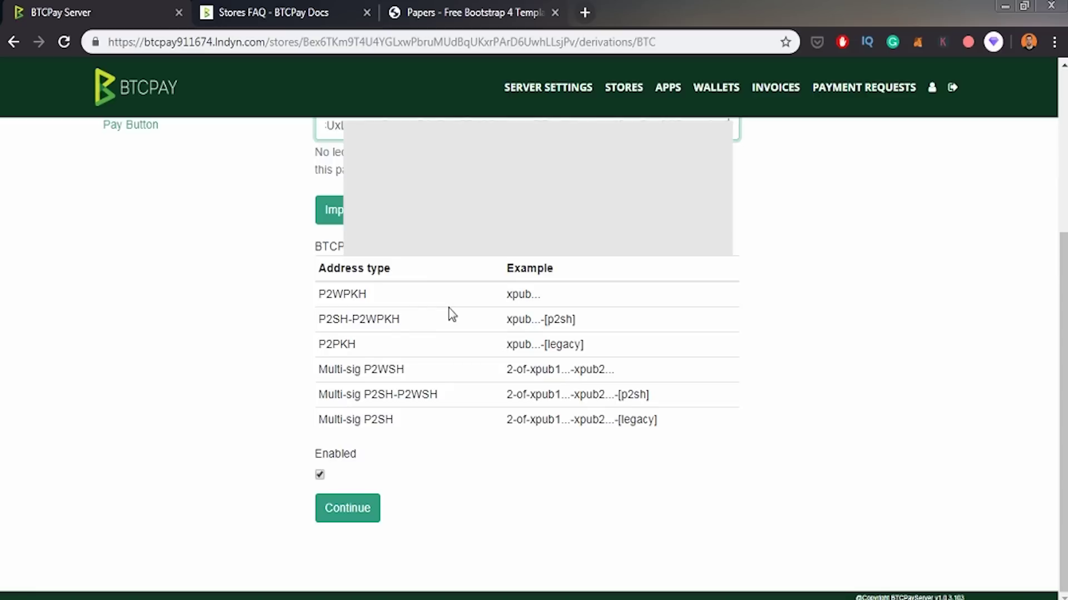
# Step: Submit the derivation scheme, check derived addresses 0/0 through 0/9, and confirm them
pyautogui.click(348, 511)
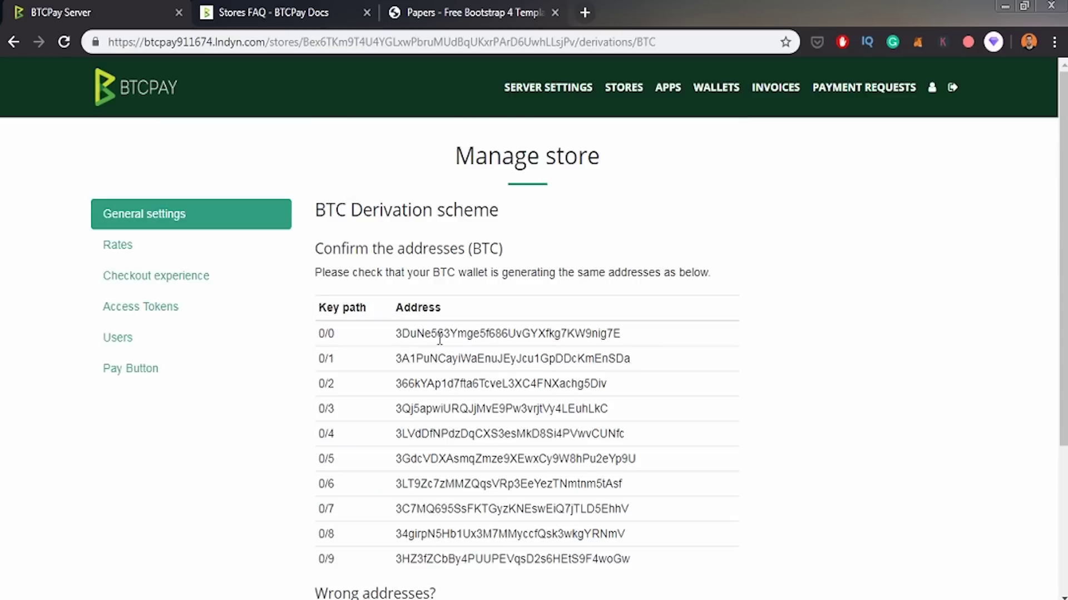
pyautogui.scroll(-3, 439, 338)
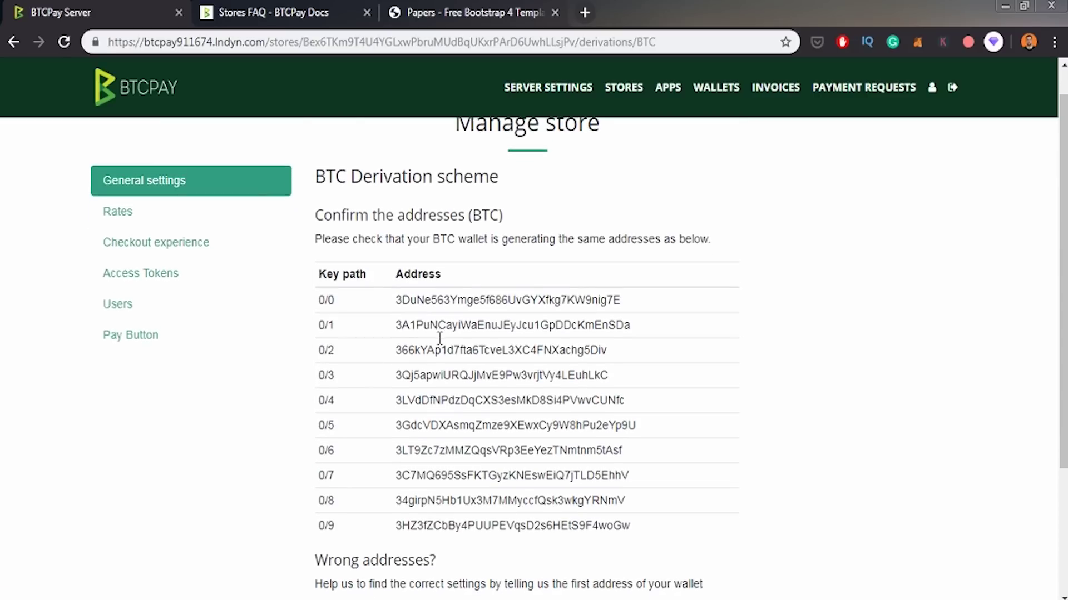
pyautogui.scroll(3, 439, 344)
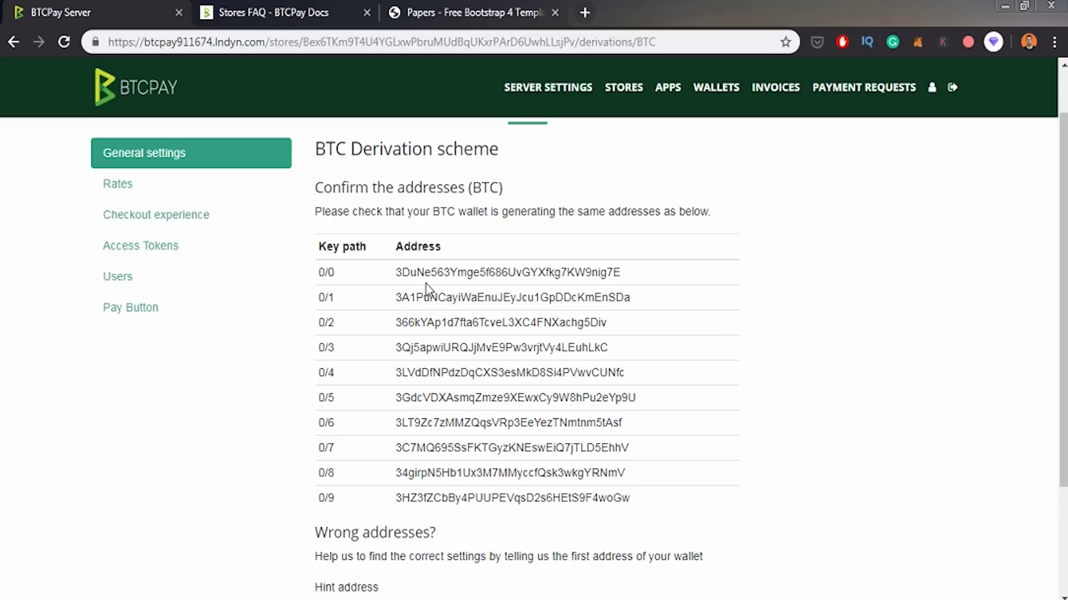
pyautogui.scroll(-2, 368, 345)
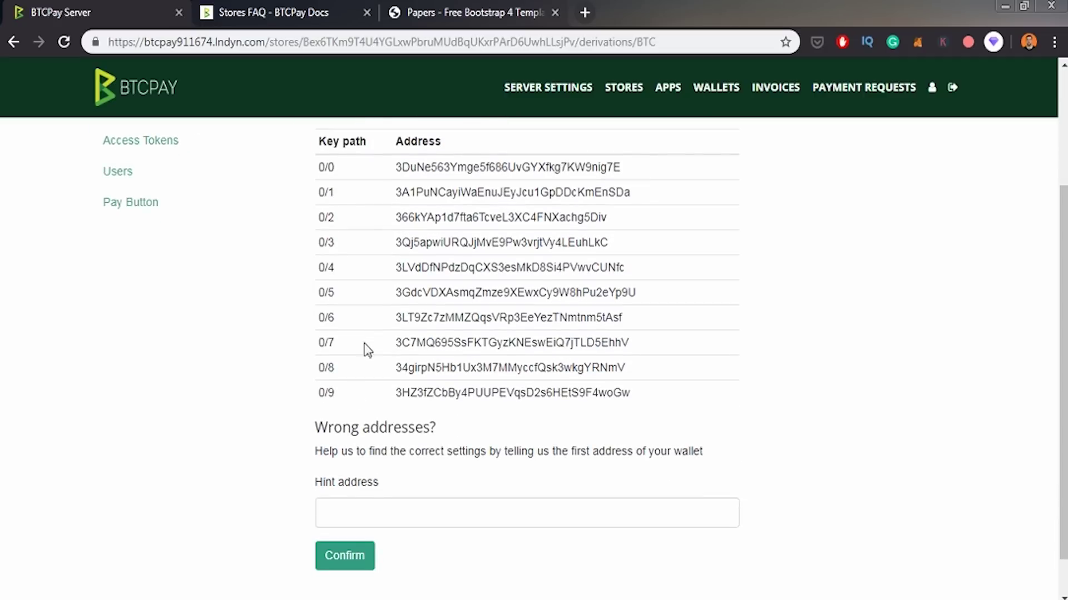
pyautogui.click(345, 556)
pyautogui.scroll(-4, 382, 476)
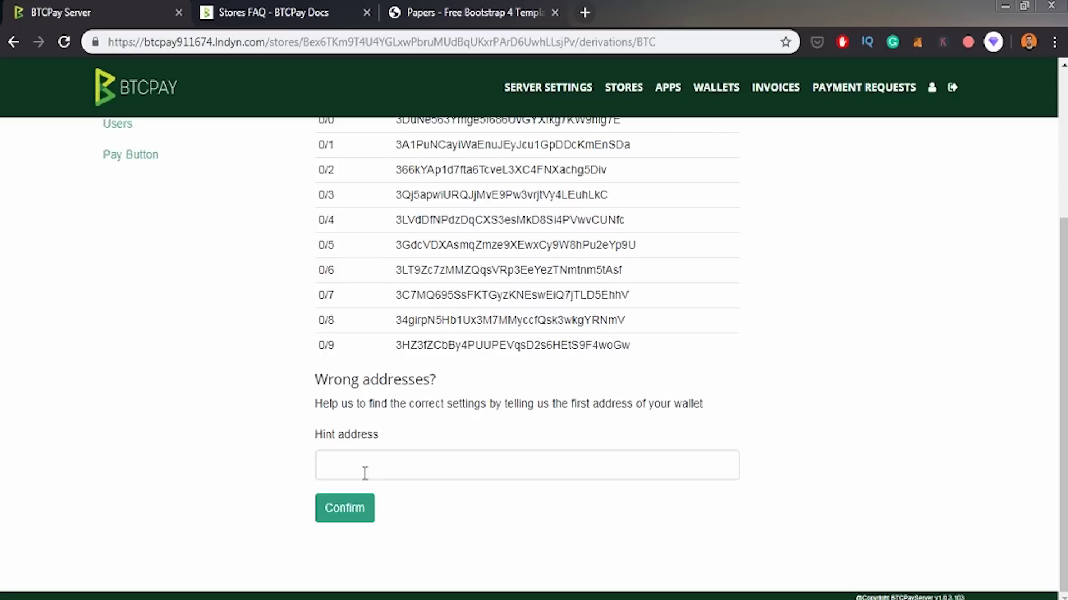
pyautogui.click(341, 520)
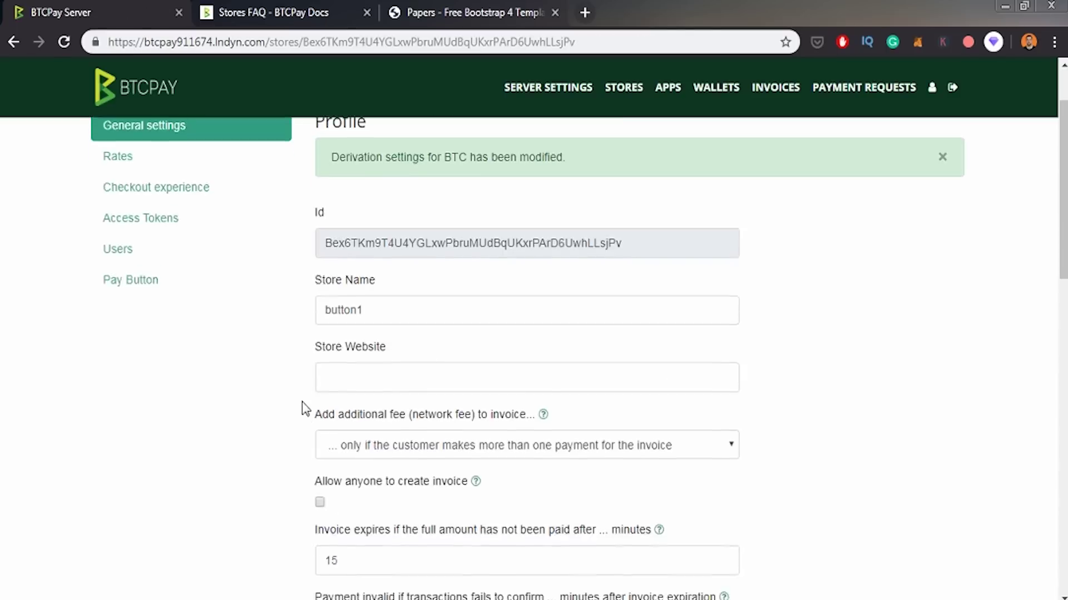
# Step: Scroll down the General settings page to the Third party Payment methods section
pyautogui.scroll(-10, 305, 409)
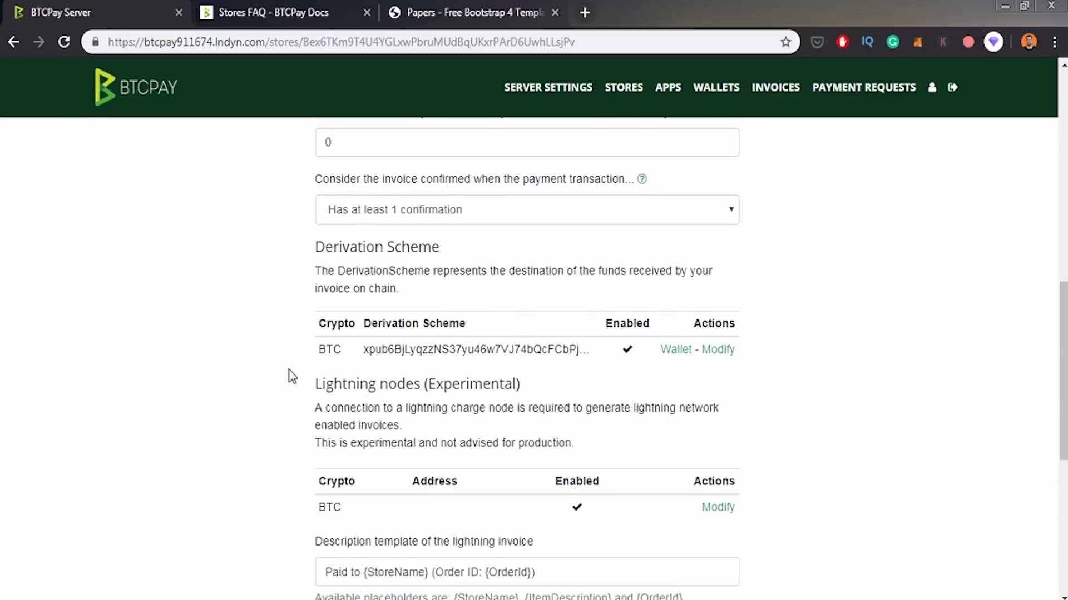
pyautogui.scroll(-1, 289, 375)
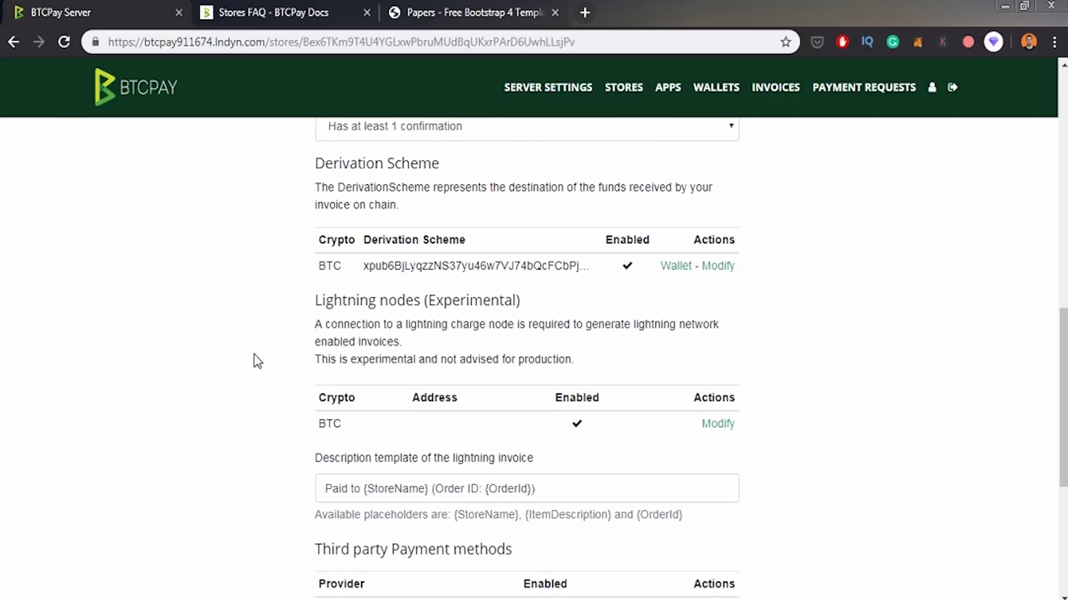
pyautogui.scroll(-2, 256, 362)
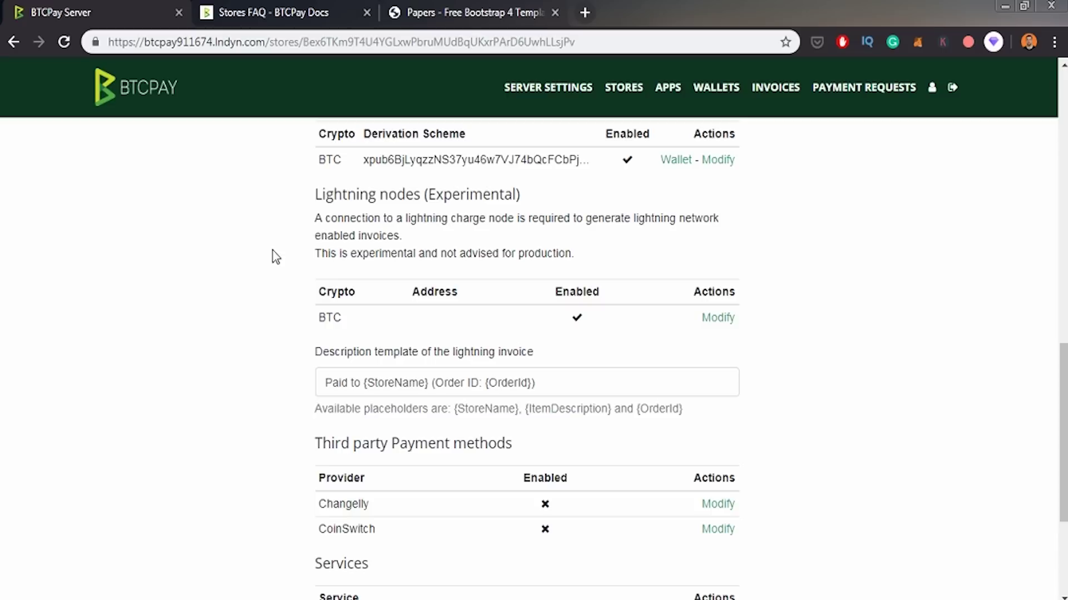
pyautogui.scroll(-2, 275, 256)
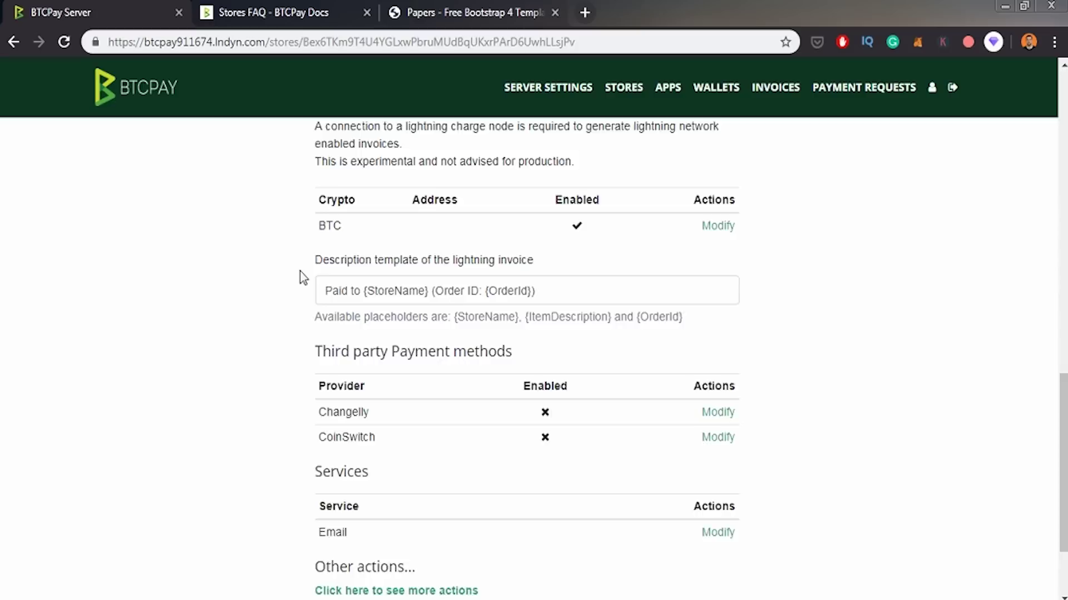
pyautogui.scroll(-2, 300, 276)
pyautogui.scroll(-1, 302, 276)
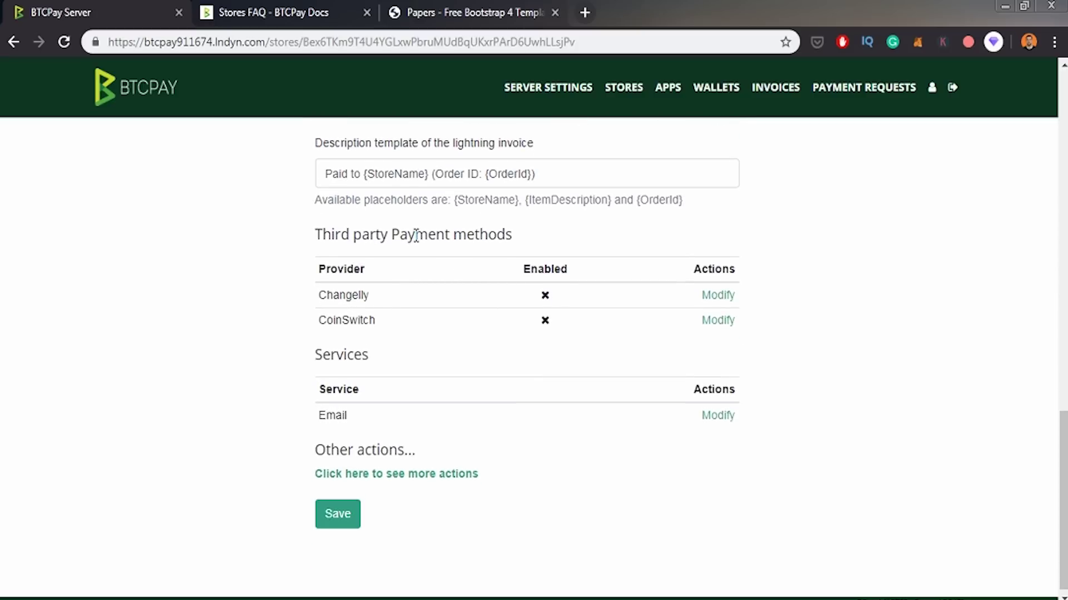
pyautogui.tripleClick(416, 235)
pyautogui.click(416, 235)
pyautogui.tripleClick(416, 235)
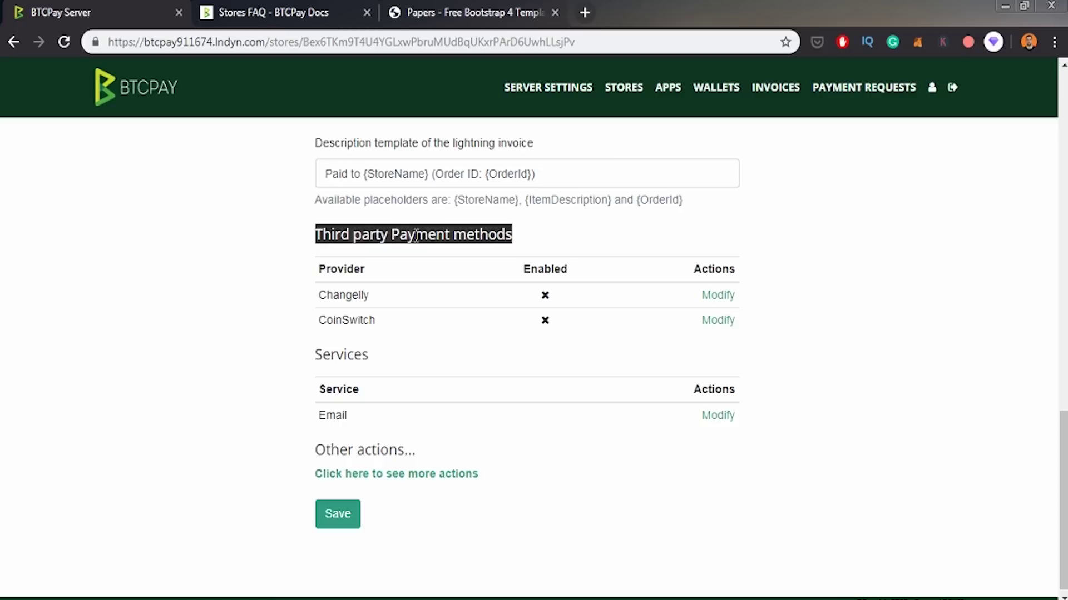
pyautogui.tripleClick(416, 235)
pyautogui.doubleClick(416, 236)
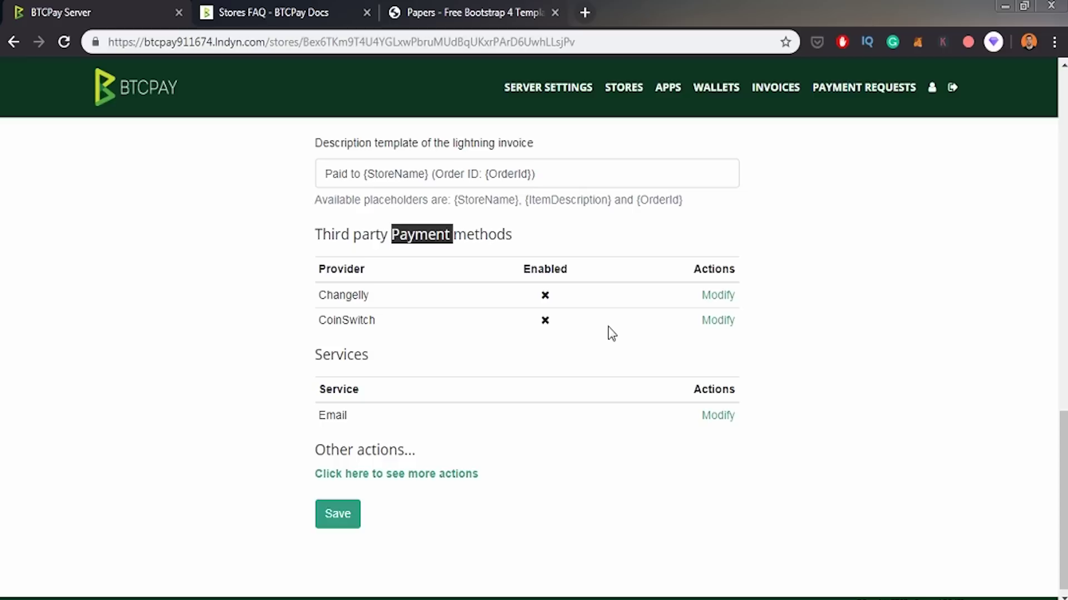
# Step: Save the button1 store's general settings
pyautogui.scroll(-1, 611, 333)
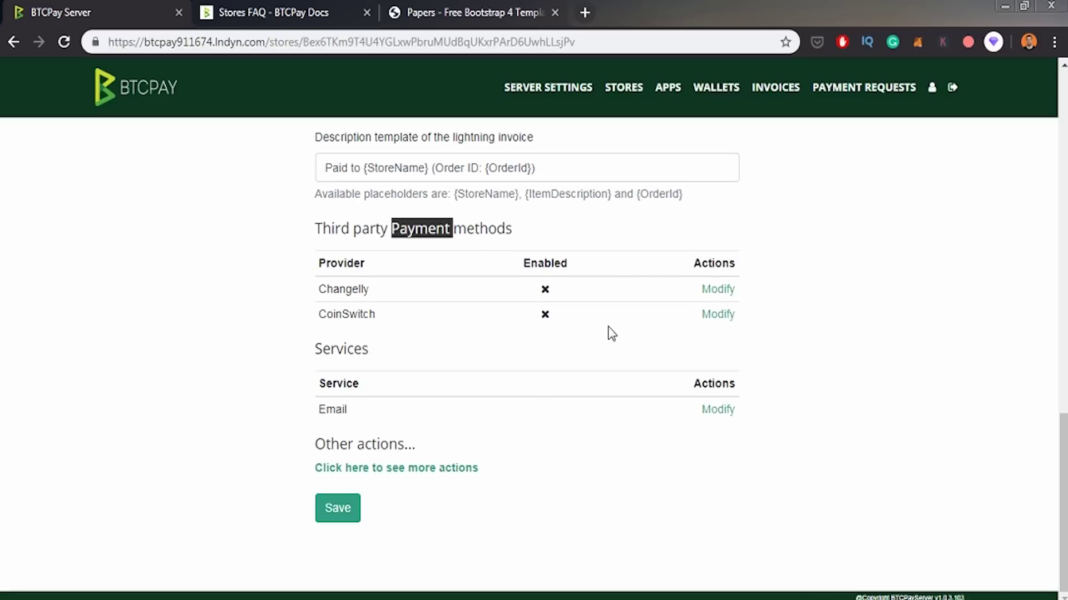
pyautogui.tripleClick(474, 224)
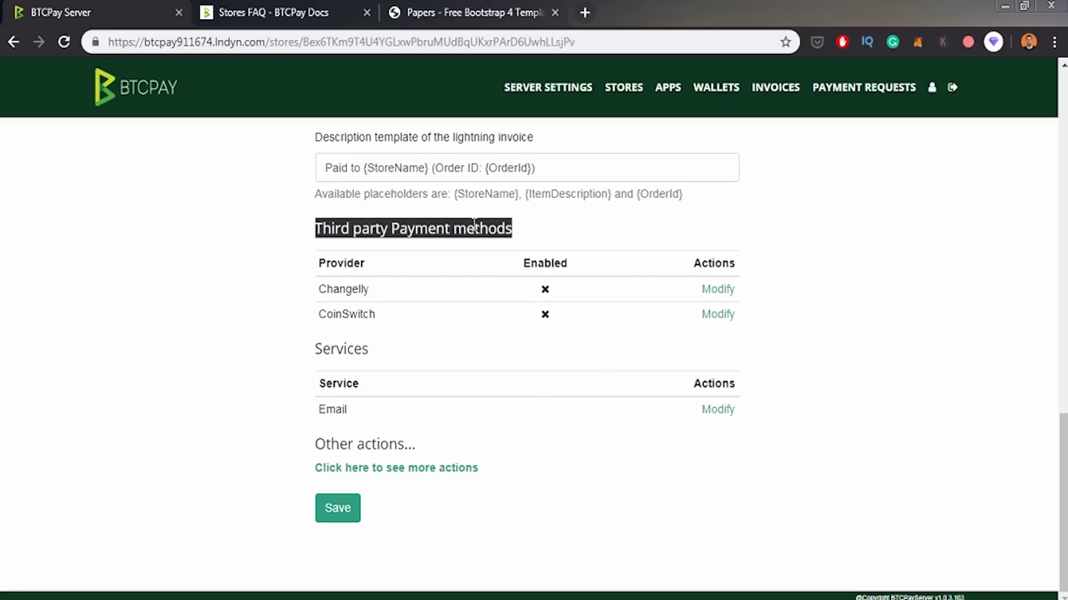
pyautogui.tripleClick(474, 224)
pyautogui.click(457, 358)
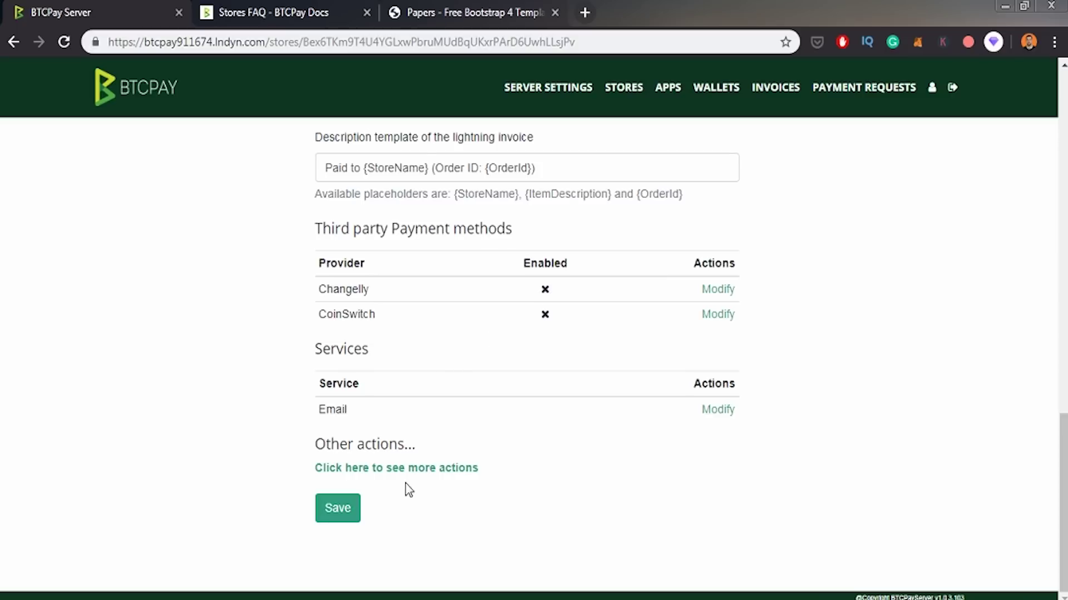
pyautogui.click(347, 510)
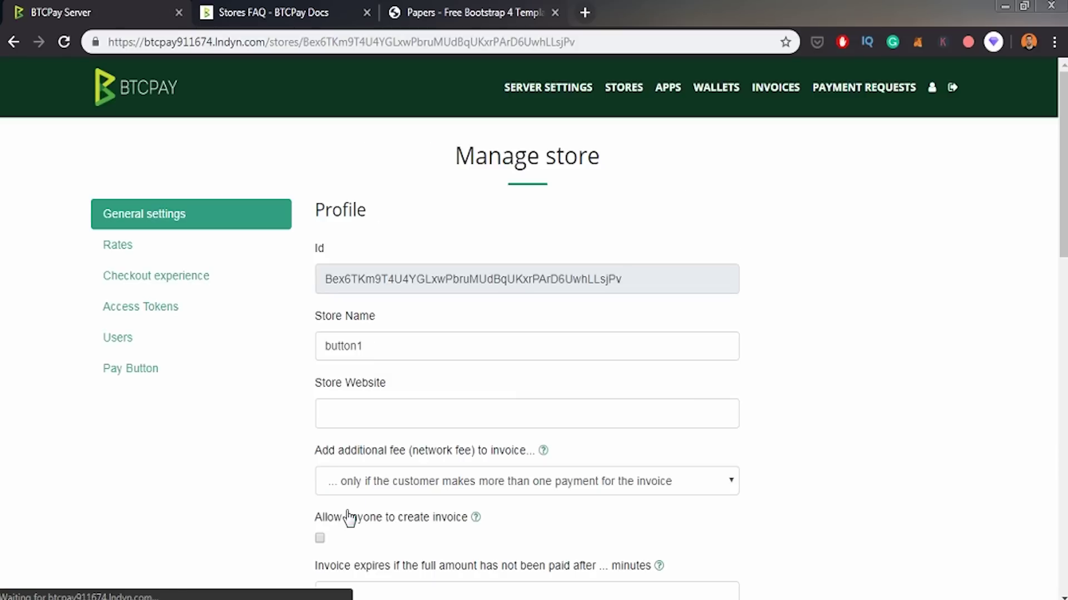
# Step: Go from the Pay Button page to the Stores list and select the name button1
pyautogui.click(120, 372)
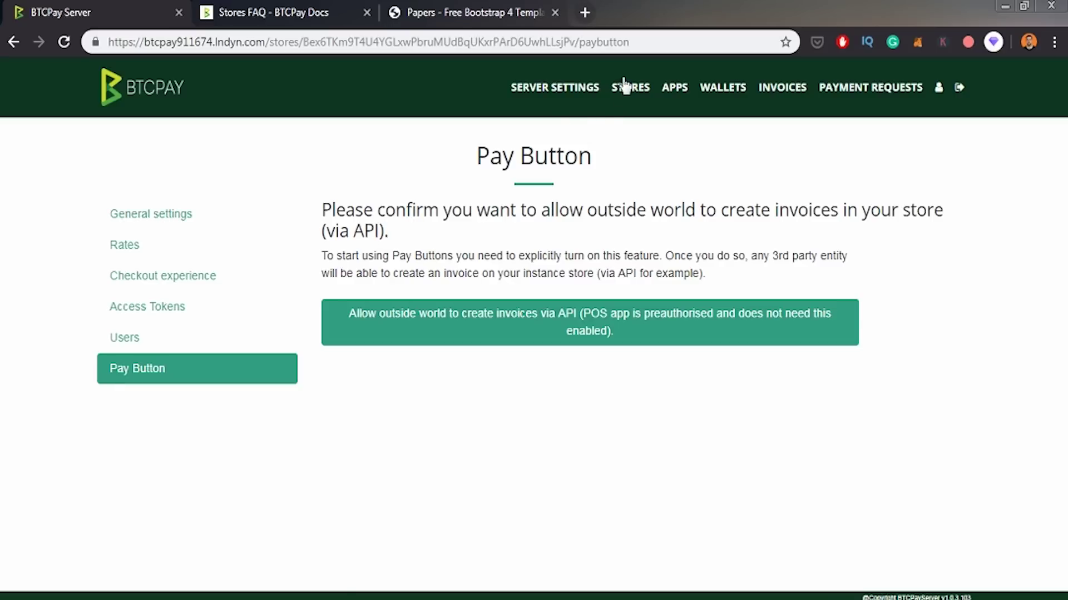
pyautogui.click(625, 88)
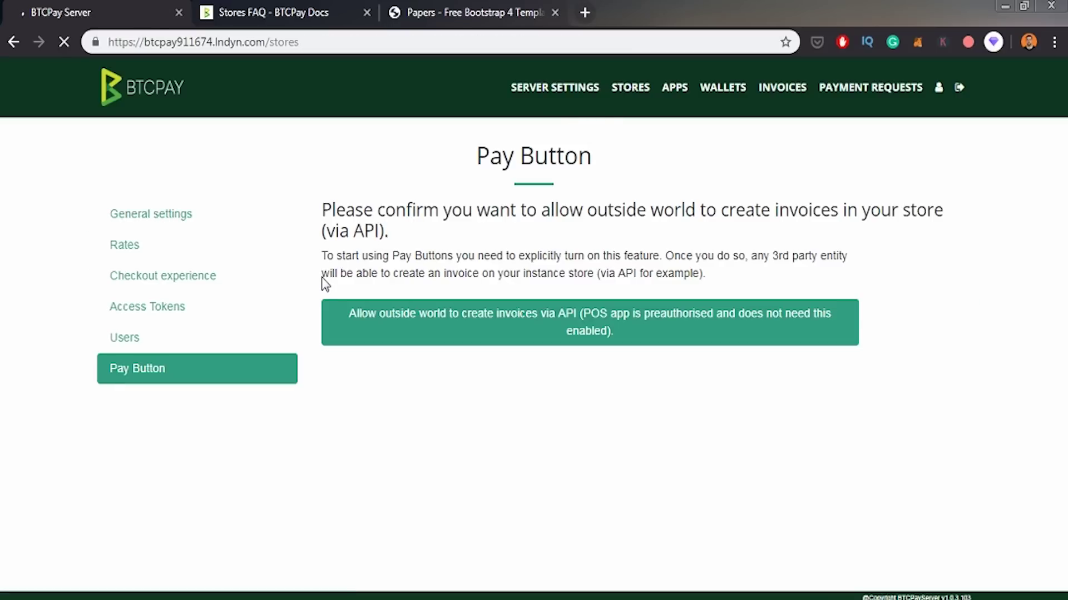
pyautogui.doubleClick(103, 302)
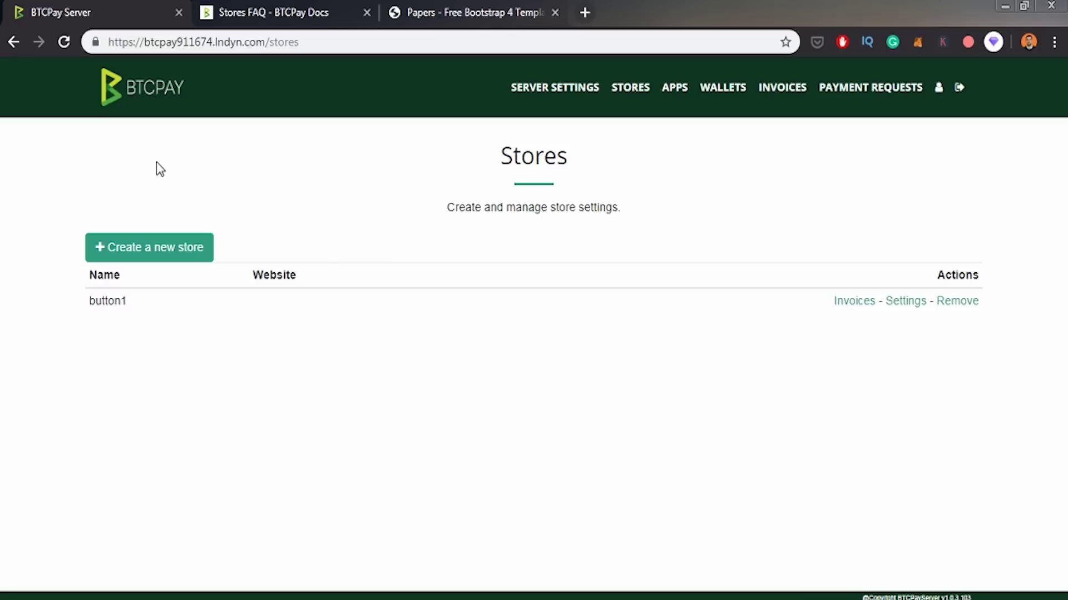
# Step: Open the Settings for store button1 from the Stores table
pyautogui.doubleClick(119, 301)
pyautogui.click(160, 210)
pyautogui.click(893, 304)
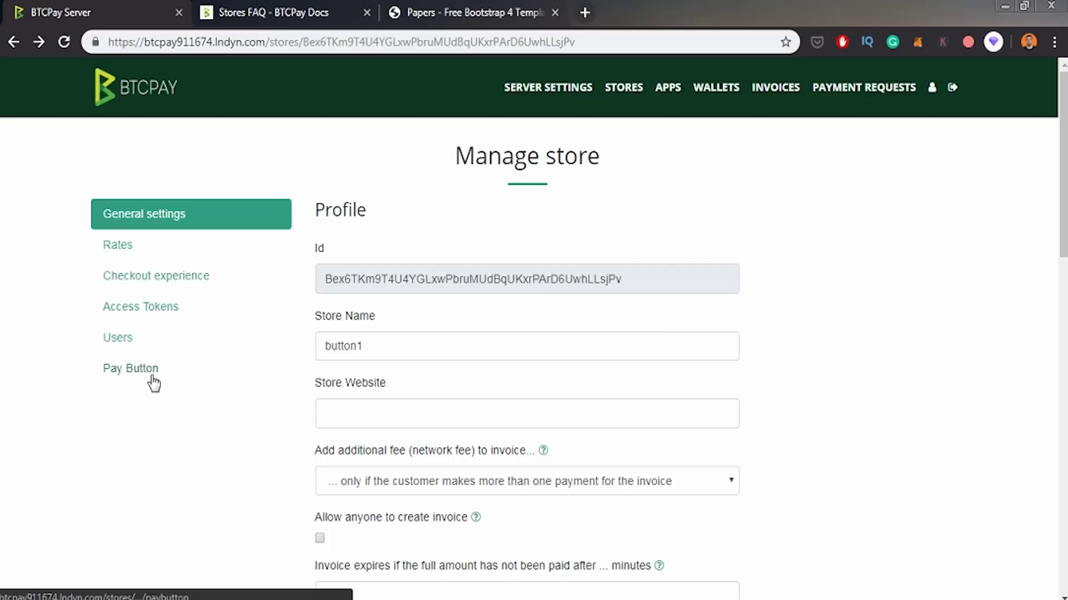
# Step: On the Pay Button page, allow outside parties to create invoices via API, keeping price 10
pyautogui.click(151, 378)
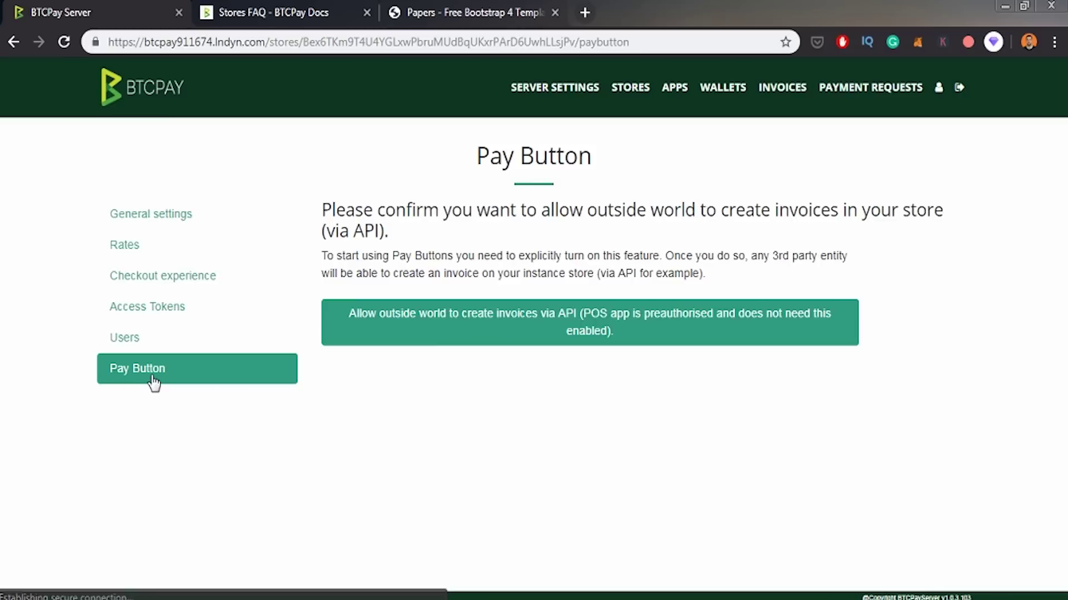
pyautogui.click(475, 340)
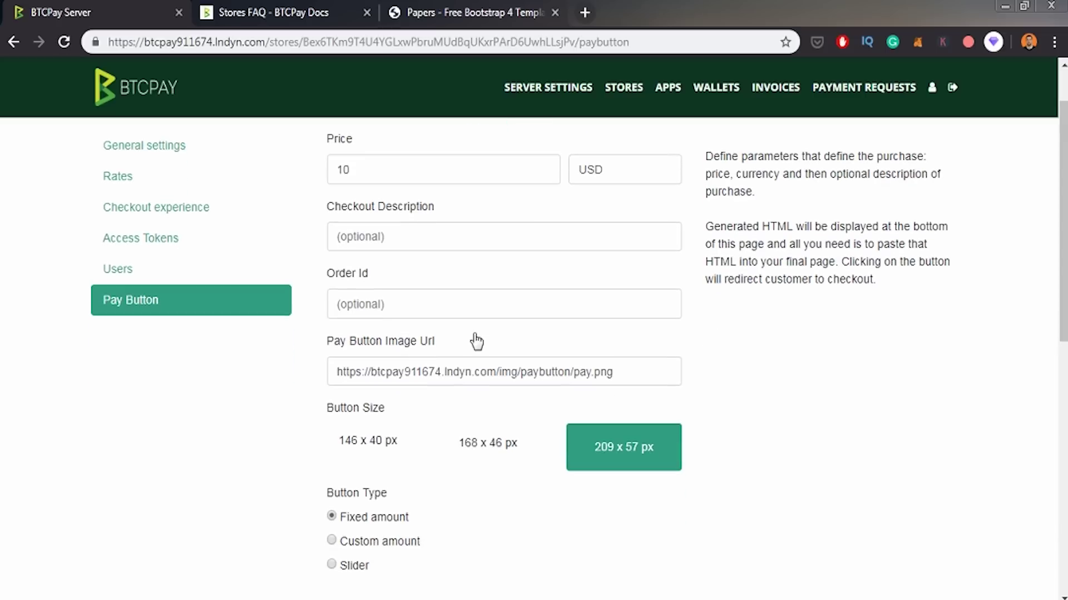
pyautogui.click(449, 176)
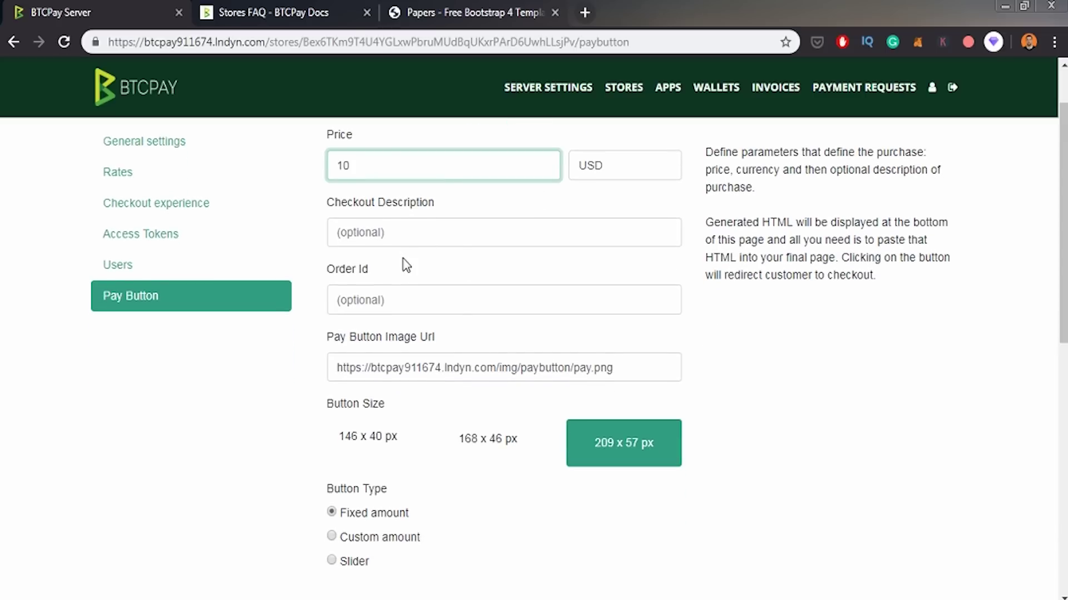
# Step: Scroll to the Generated code section and select the whole pay-button code
pyautogui.scroll(-1, 404, 258)
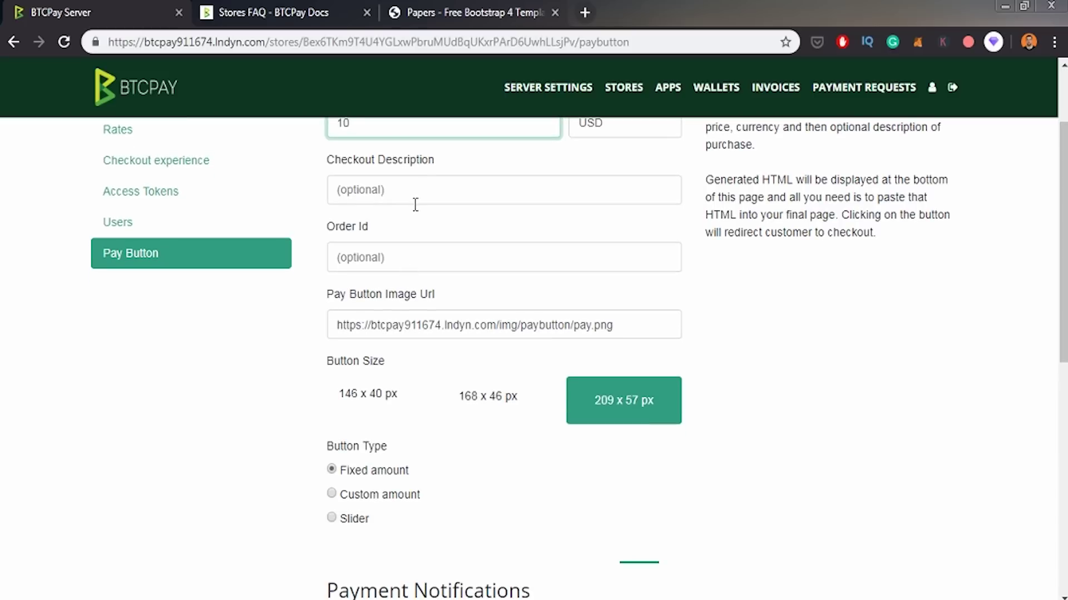
pyautogui.scroll(-1, 443, 250)
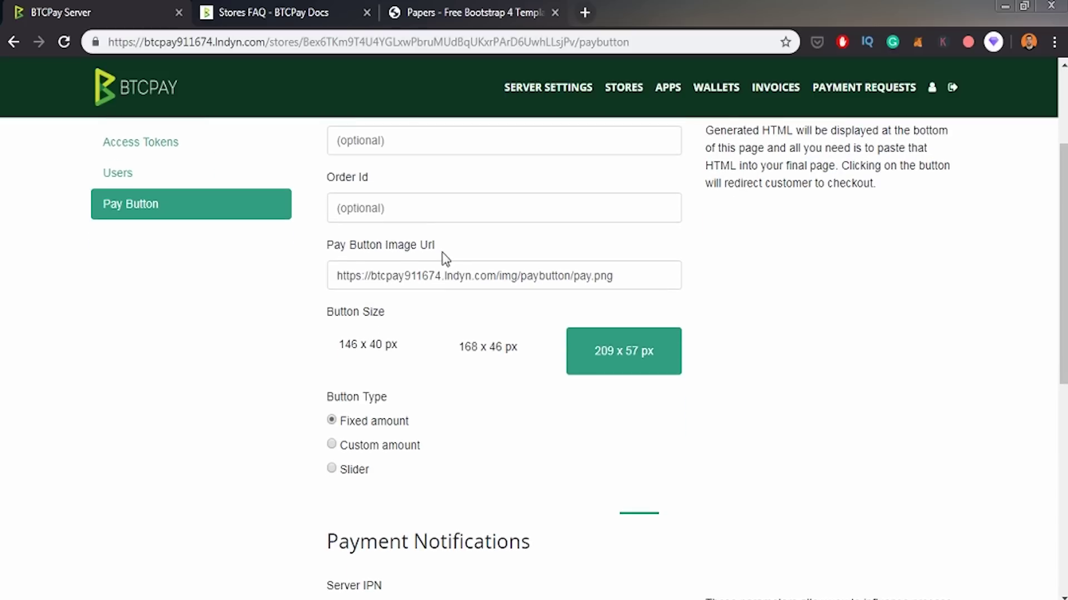
pyautogui.scroll(-3, 439, 388)
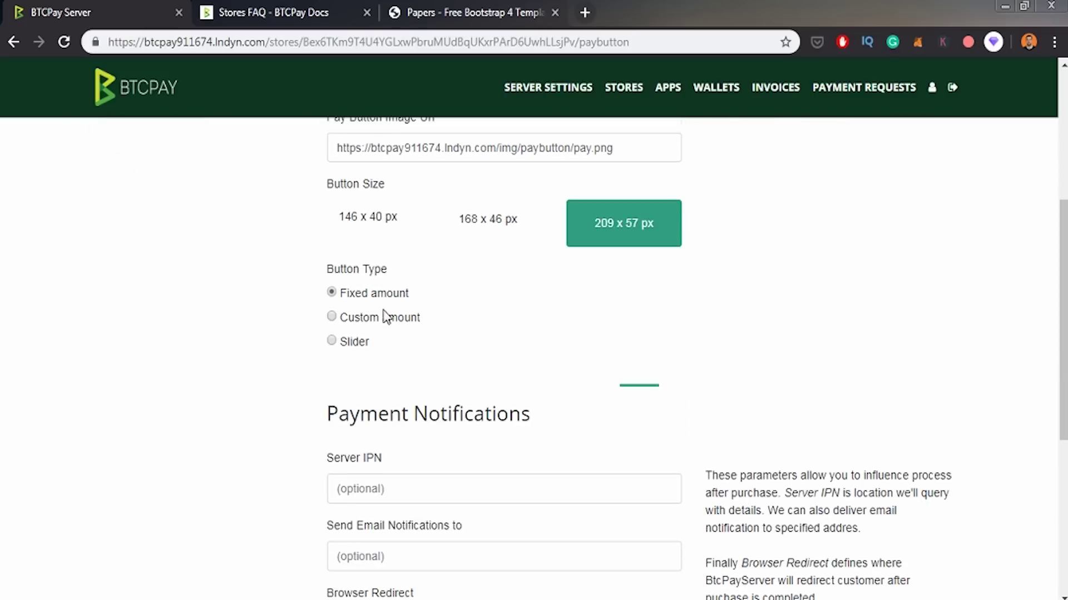
pyautogui.scroll(-1, 291, 315)
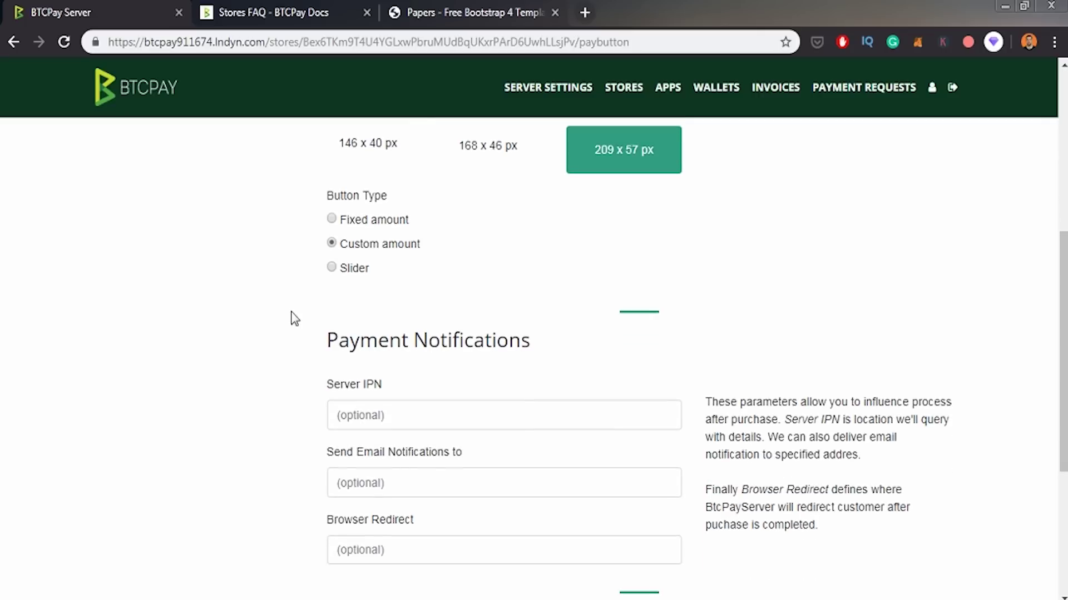
pyautogui.scroll(-3, 294, 317)
pyautogui.scroll(-2, 290, 317)
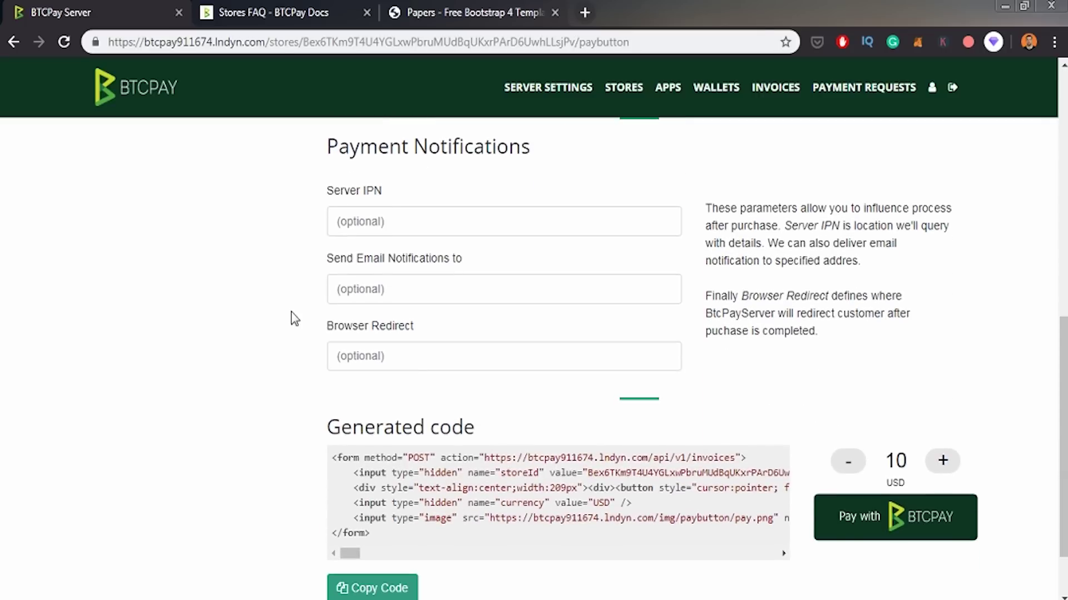
pyautogui.scroll(-2, 556, 320)
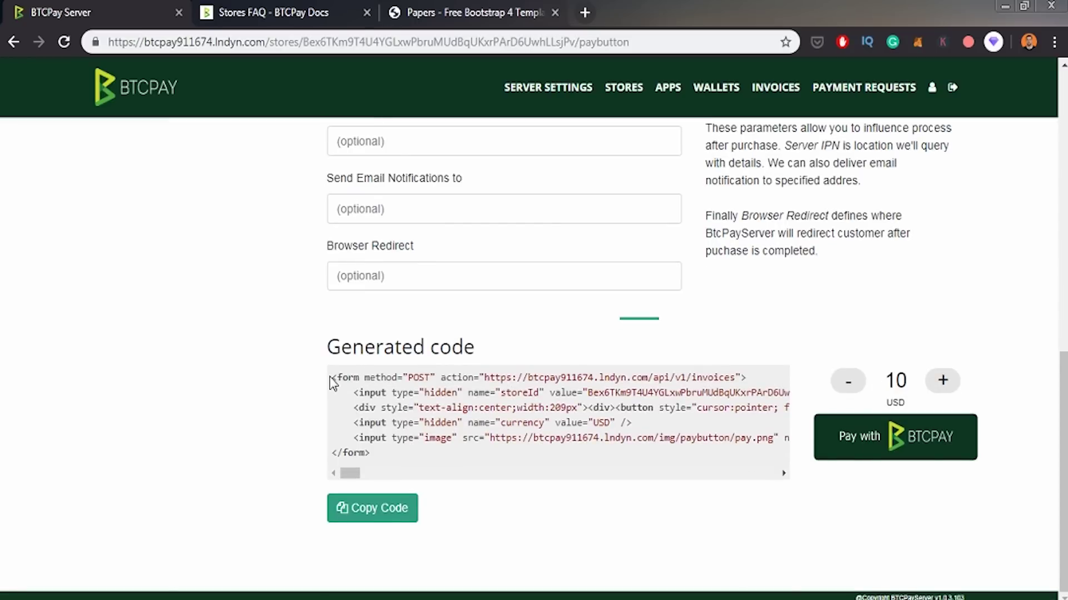
pyautogui.moveTo(334, 377); pyautogui.dragTo(424, 454)
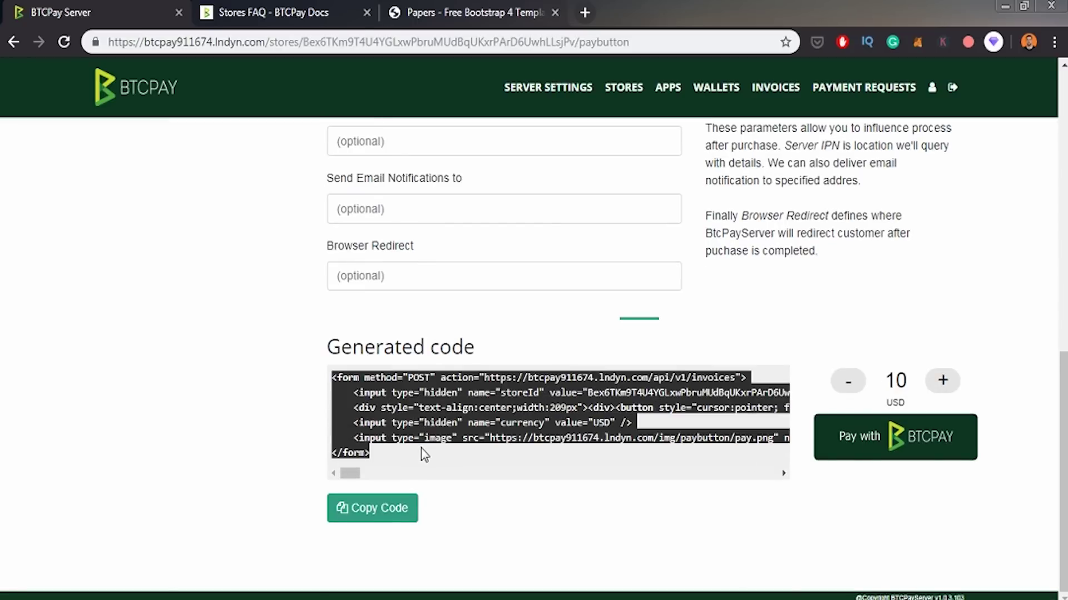
# Step: Copy the generated pay-button code and switch to the local Papers website
pyautogui.rightClick(414, 415)
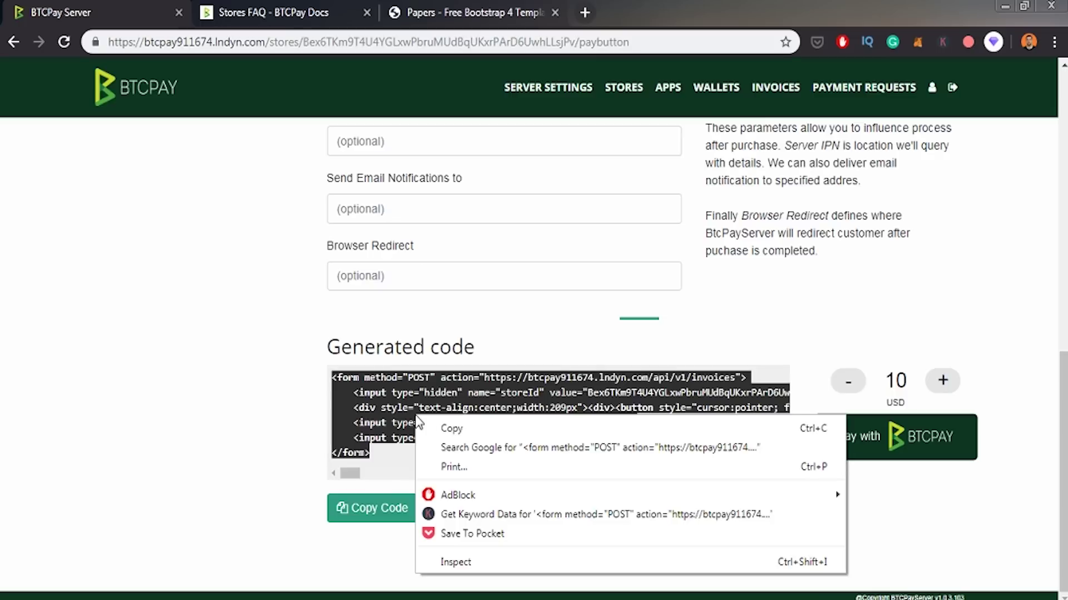
pyautogui.click(447, 435)
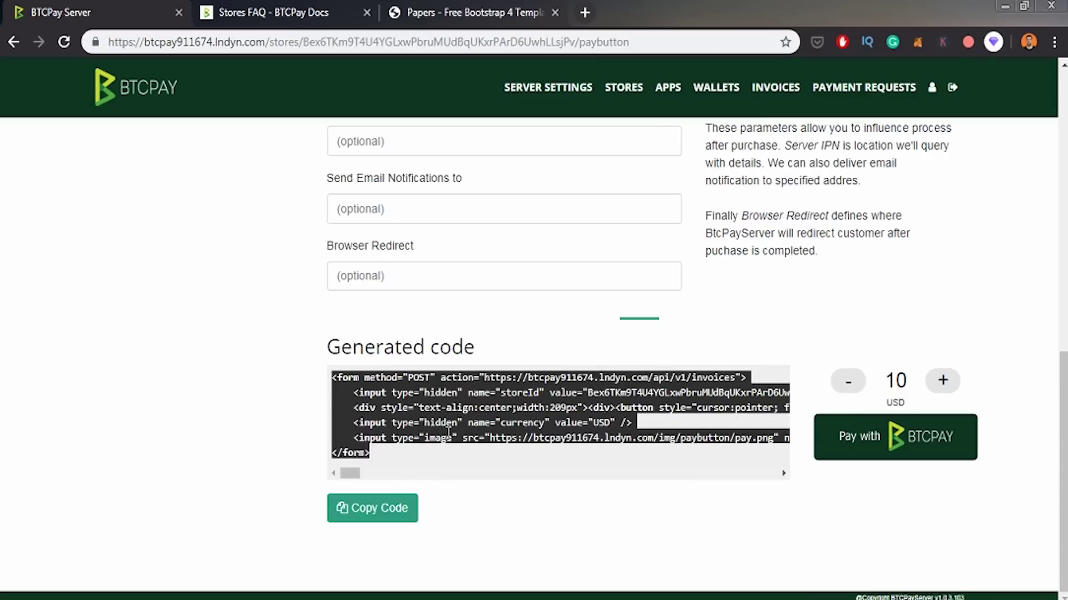
pyautogui.click(391, 517)
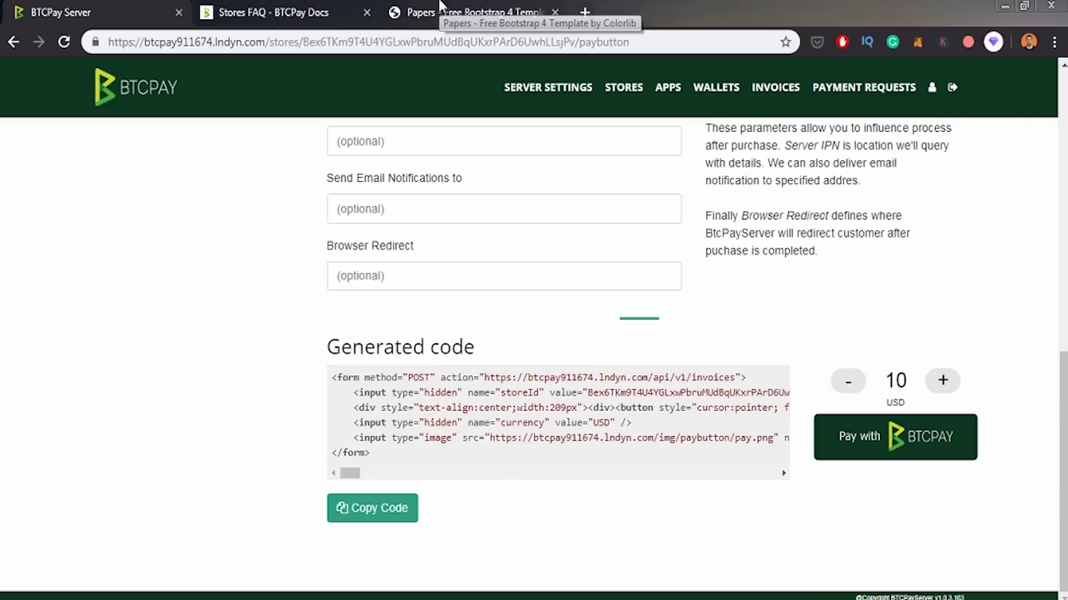
pyautogui.click(473, 8)
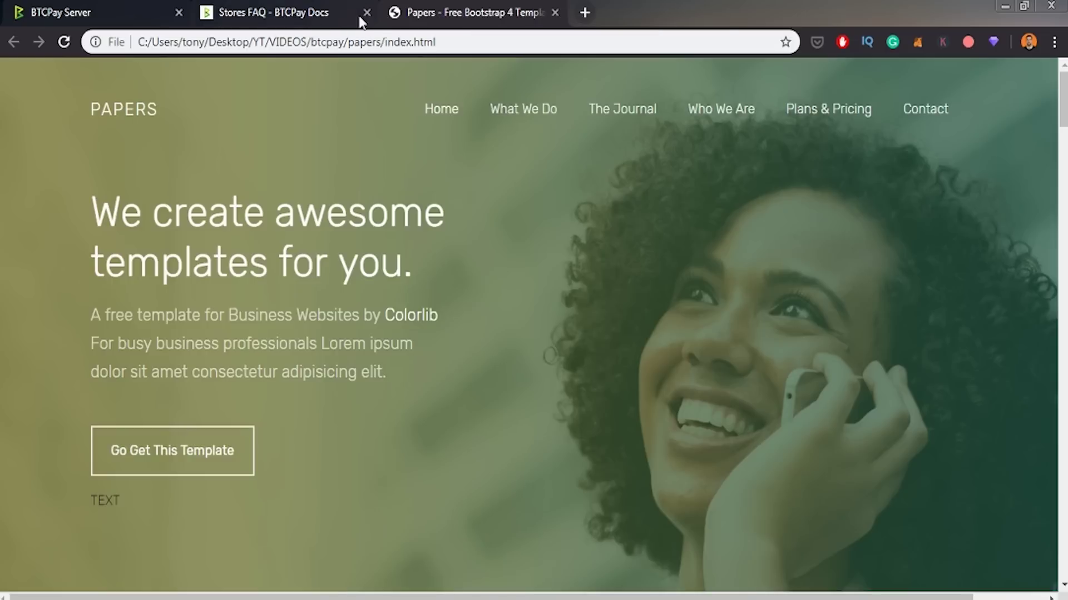
# Step: Close the BTCPay Stores FAQ tab and reload the local Papers website to check it
pyautogui.click(366, 13)
pyautogui.press('F5')
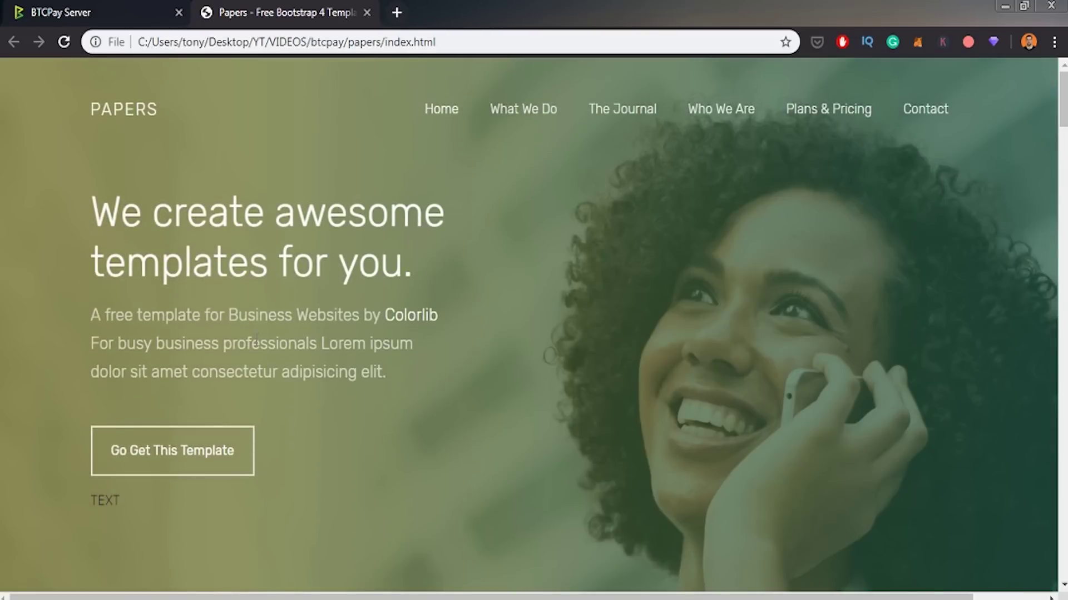
pyautogui.scroll(-4, 256, 341)
pyautogui.scroll(4, 256, 341)
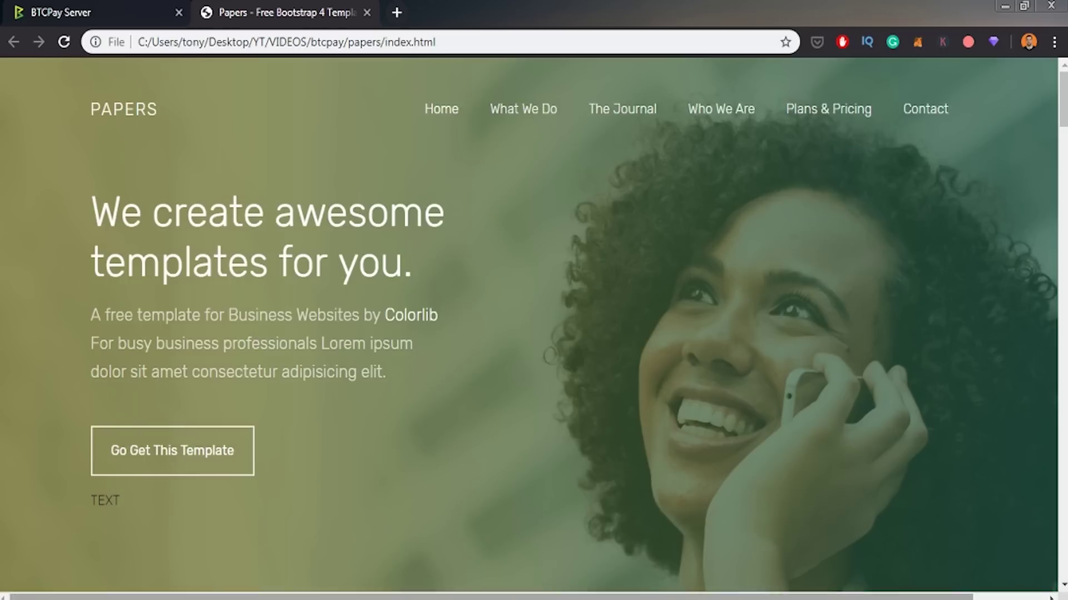
# Step: Check the pasted BTCPay pay-button form code in index.html and save the file
pyautogui.doubleClick(103, 500)
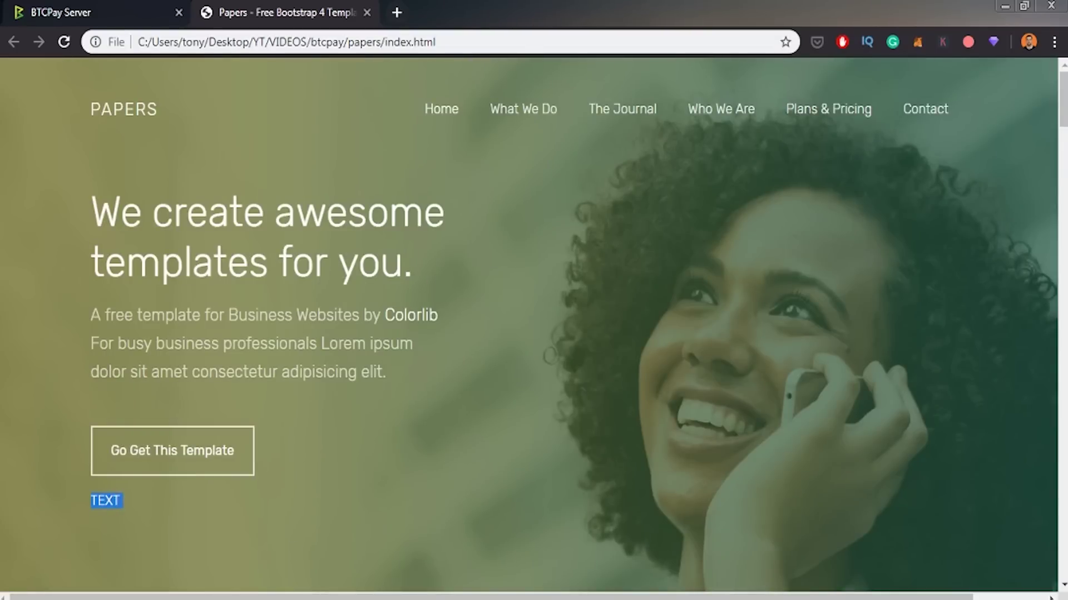
pyautogui.hotkey('alt', 'Tab')
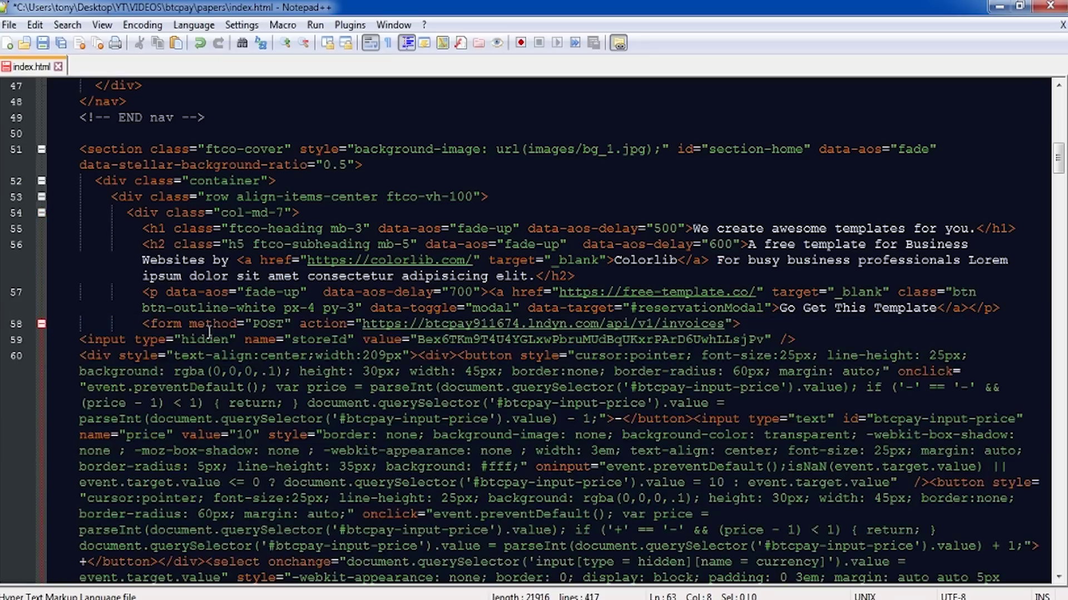
pyautogui.scroll(-10, 209, 332)
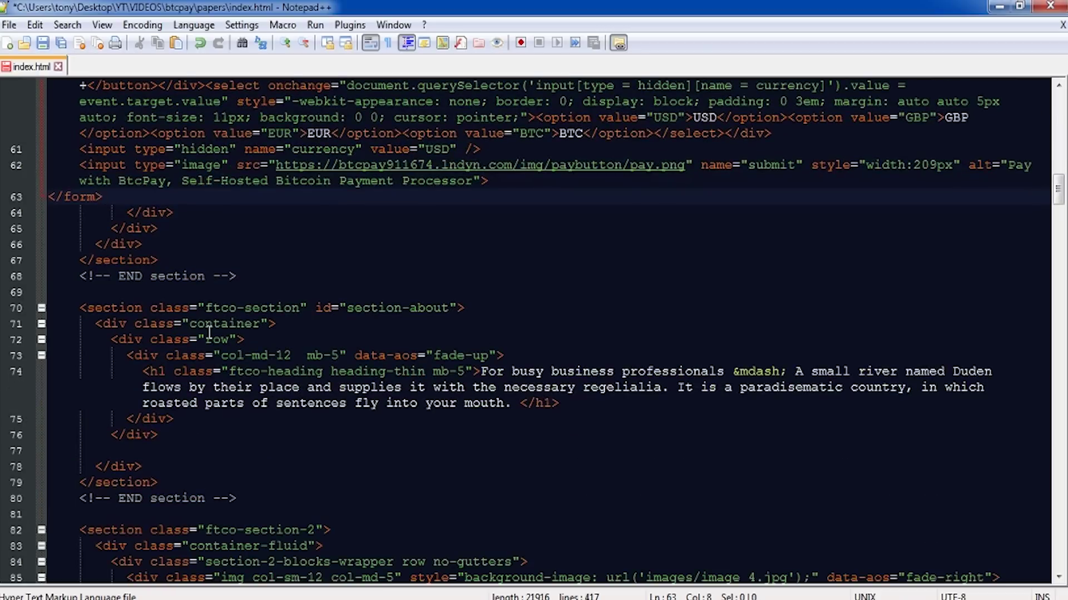
pyautogui.hotkey('ctrl', 's')
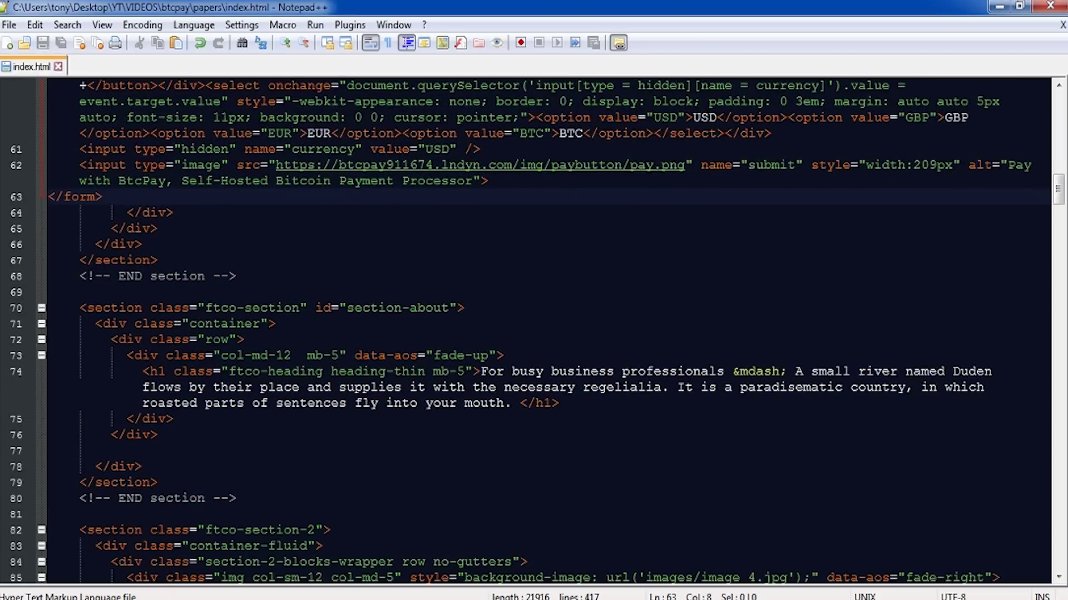
# Step: Back on the Papers site, open a 10 USD BTCPay invoice from the Pay with BTCPay button
pyautogui.moveTo(189, 594)
pyautogui.click(239, 552)
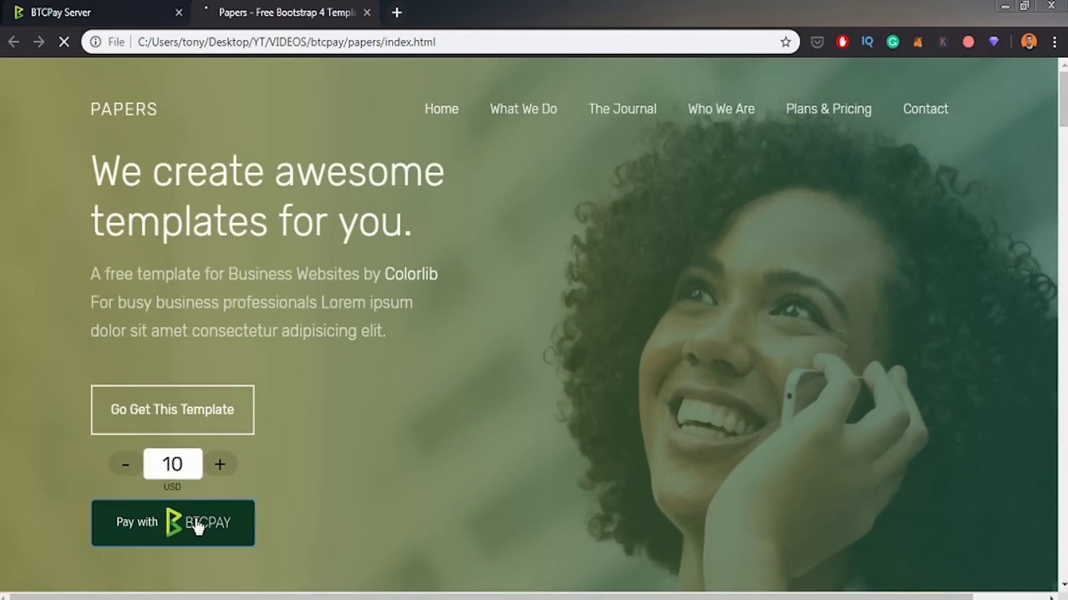
pyautogui.click(198, 526)
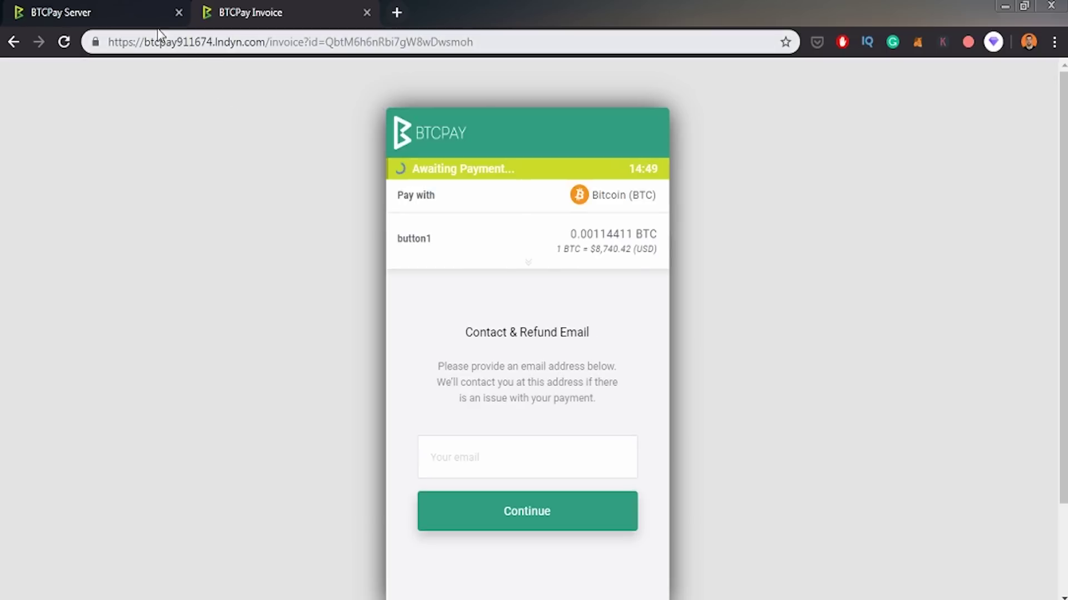
# Step: Continue past the invoice's contact e-mail field to reveal the QR code for 0.00114411 BTC
pyautogui.click(142, 5)
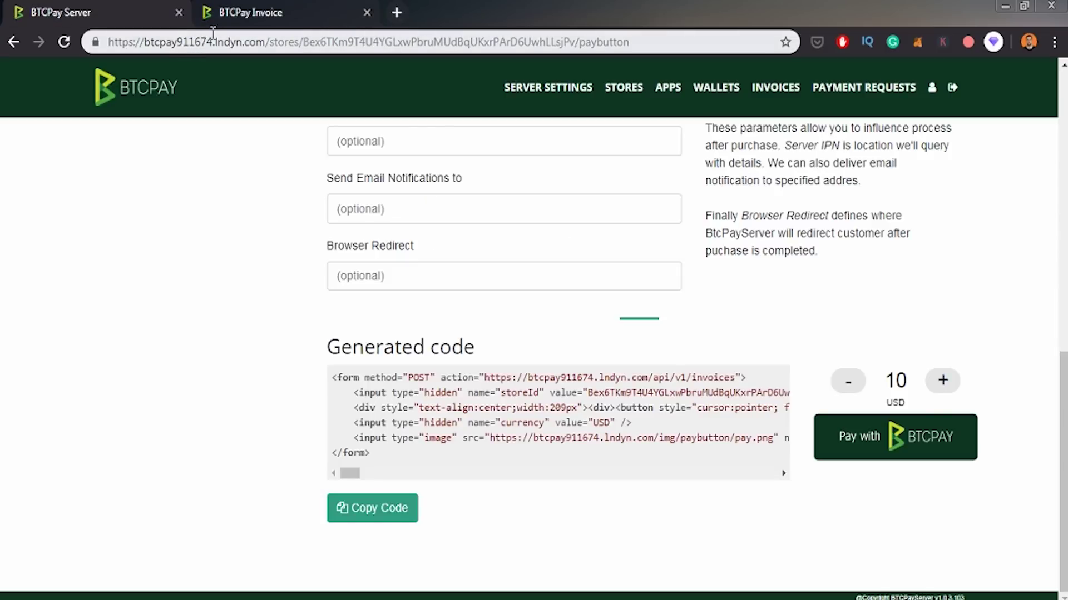
pyautogui.click(229, 10)
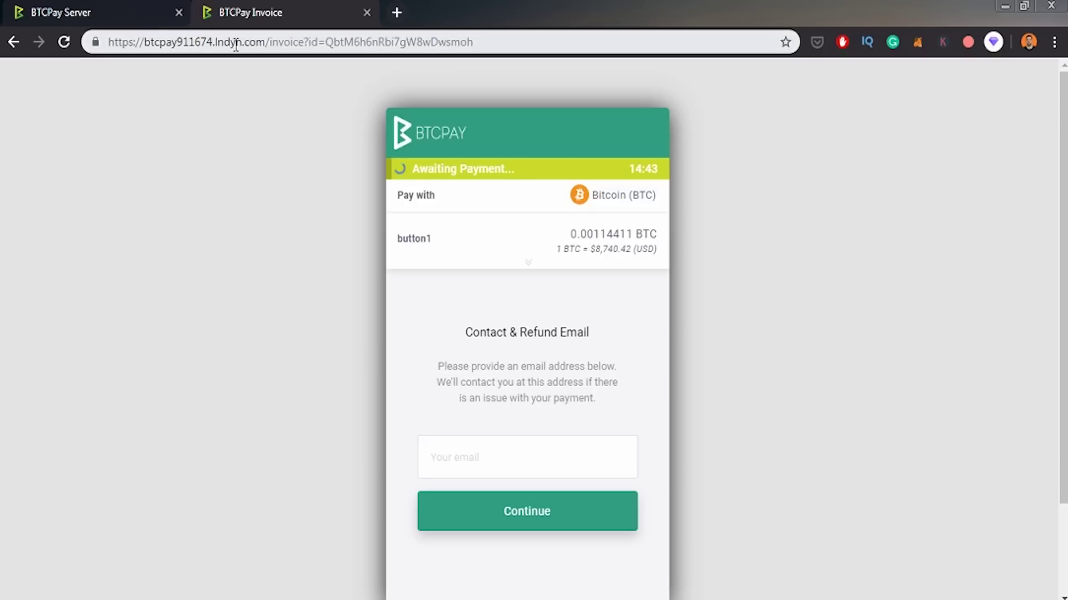
pyautogui.scroll(-1, 550, 225)
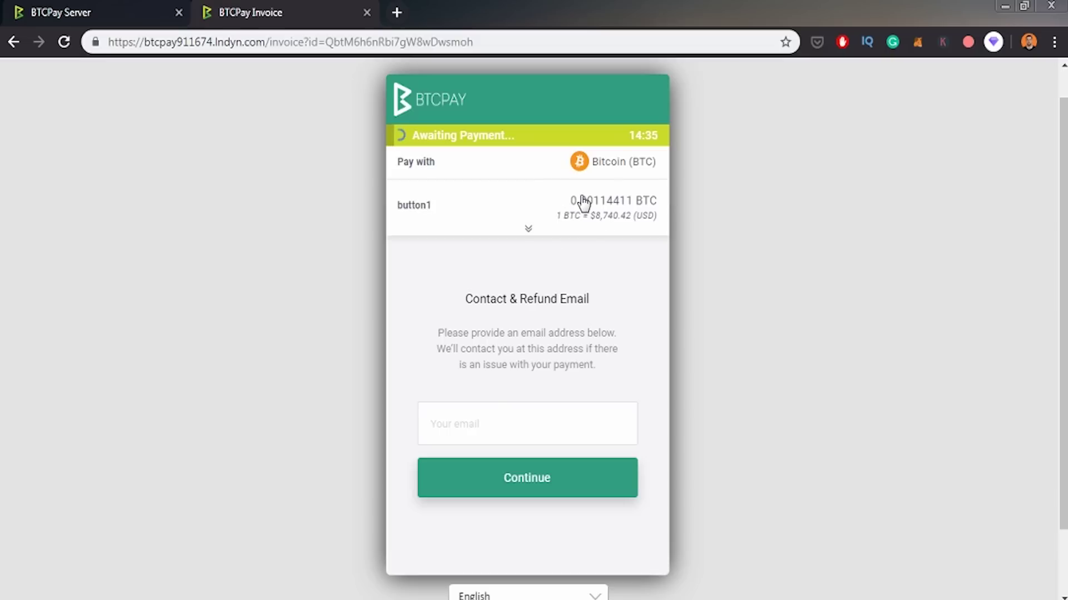
pyautogui.click(474, 429)
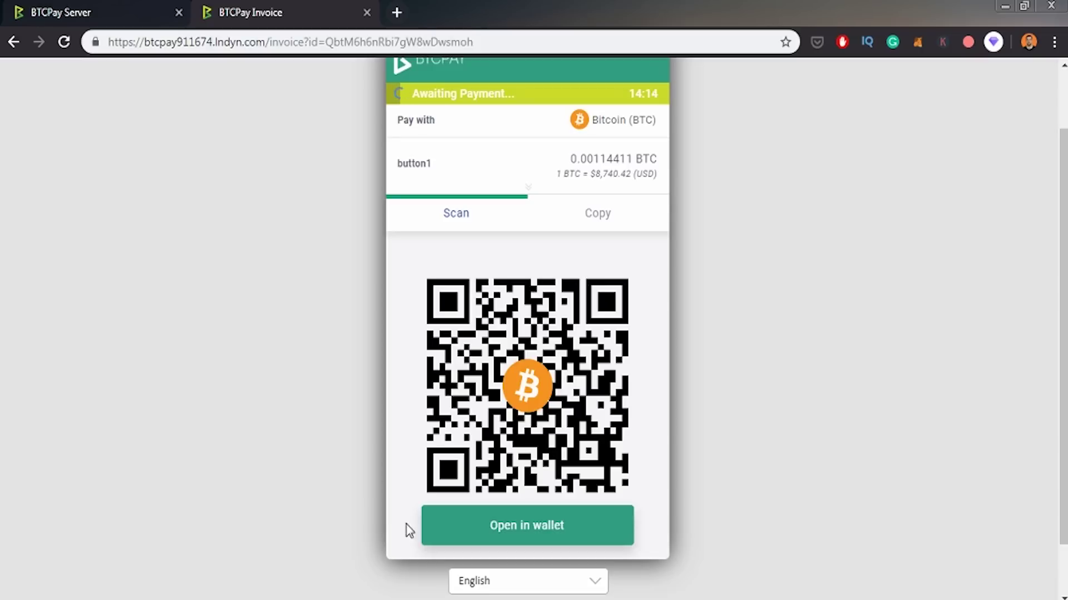
pyautogui.click(86, 11)
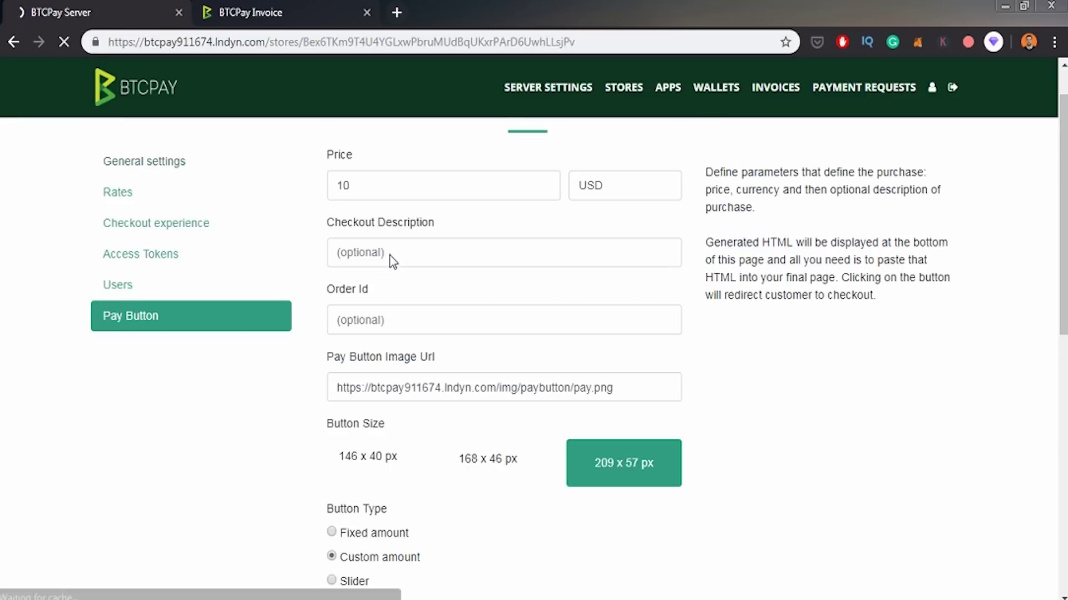
pyautogui.scroll(-4, 393, 261)
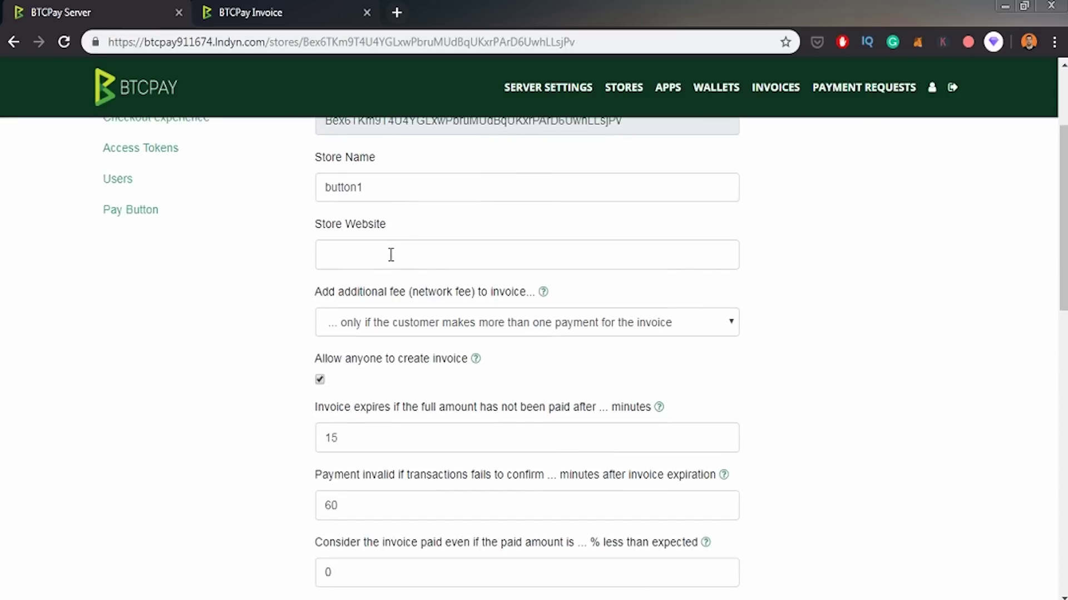
pyautogui.click(272, 5)
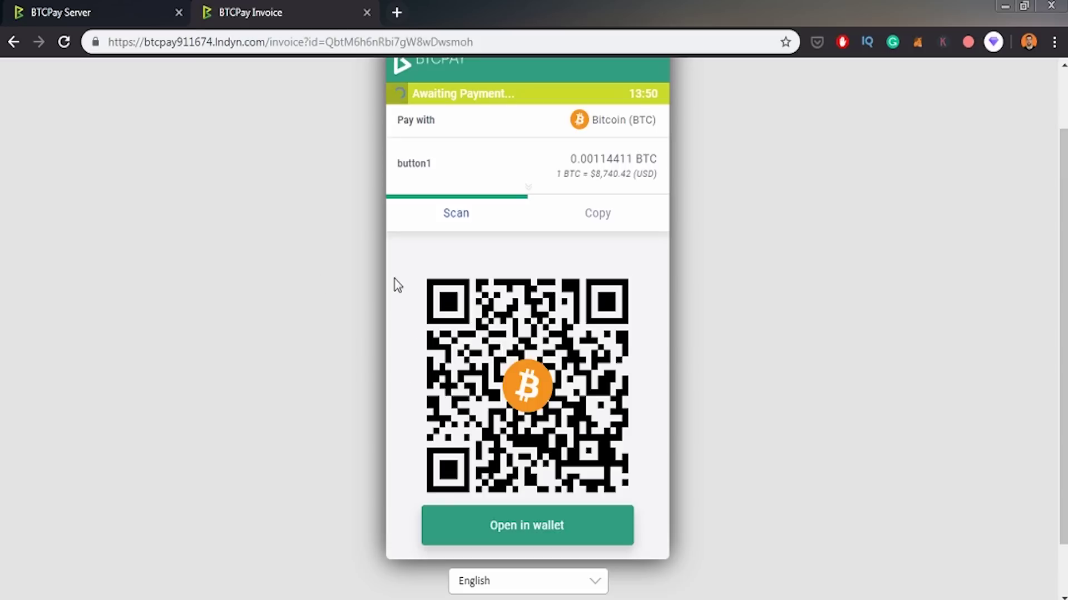
pyautogui.scroll(1, 314, 276)
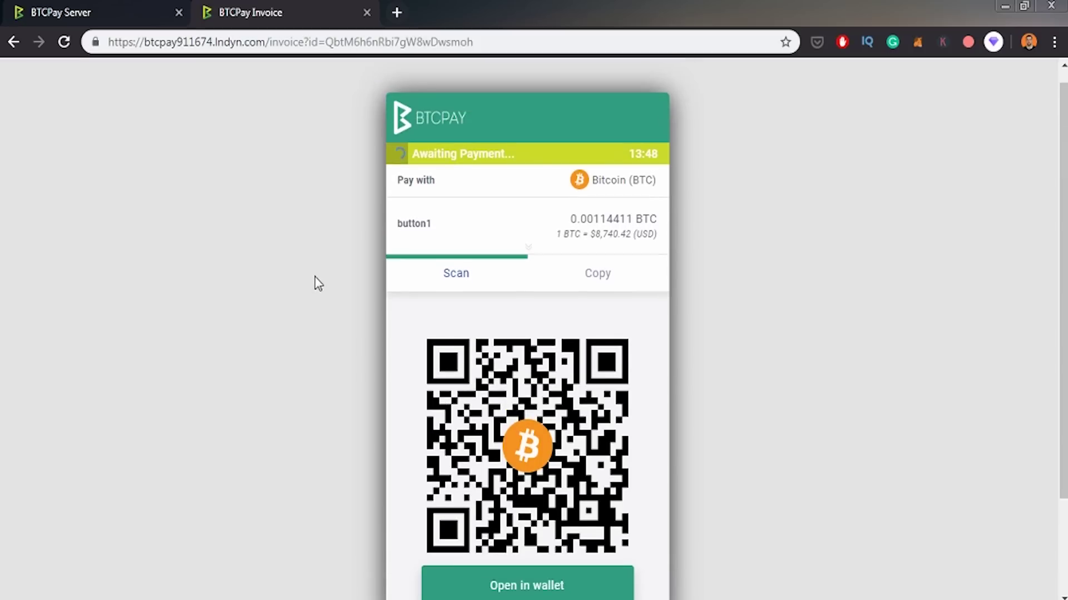
pyautogui.scroll(-1, 315, 276)
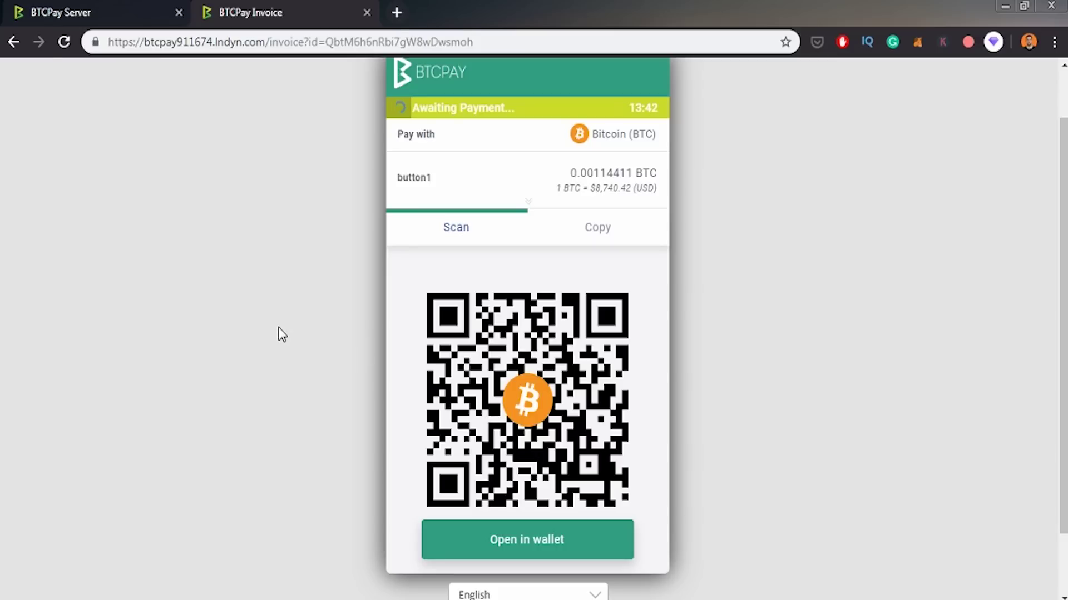
pyautogui.scroll(2, 278, 330)
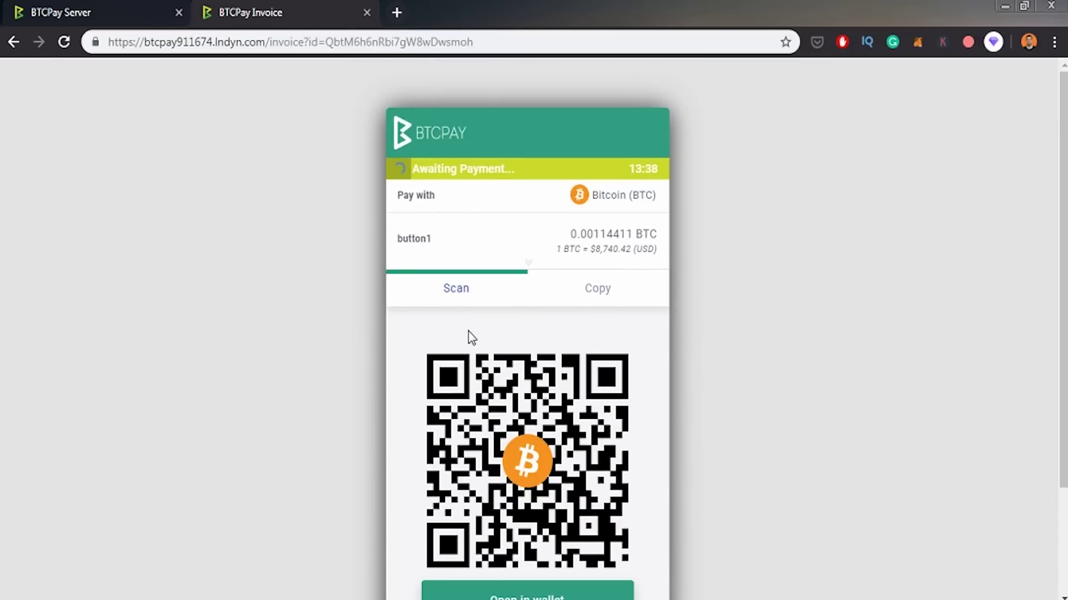
pyautogui.scroll(-2, 471, 337)
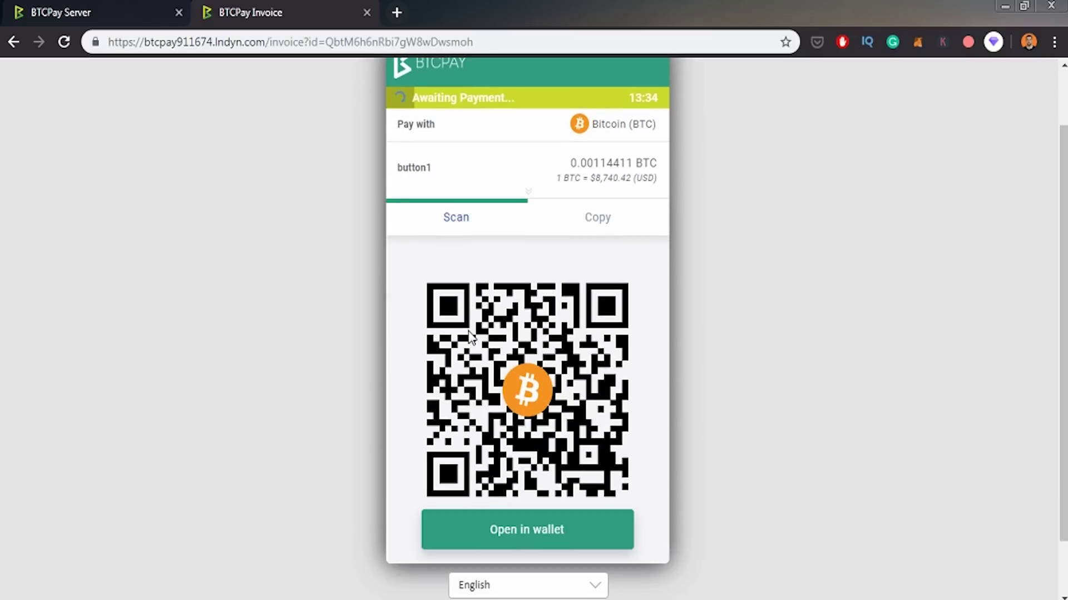
pyautogui.scroll(1, 471, 337)
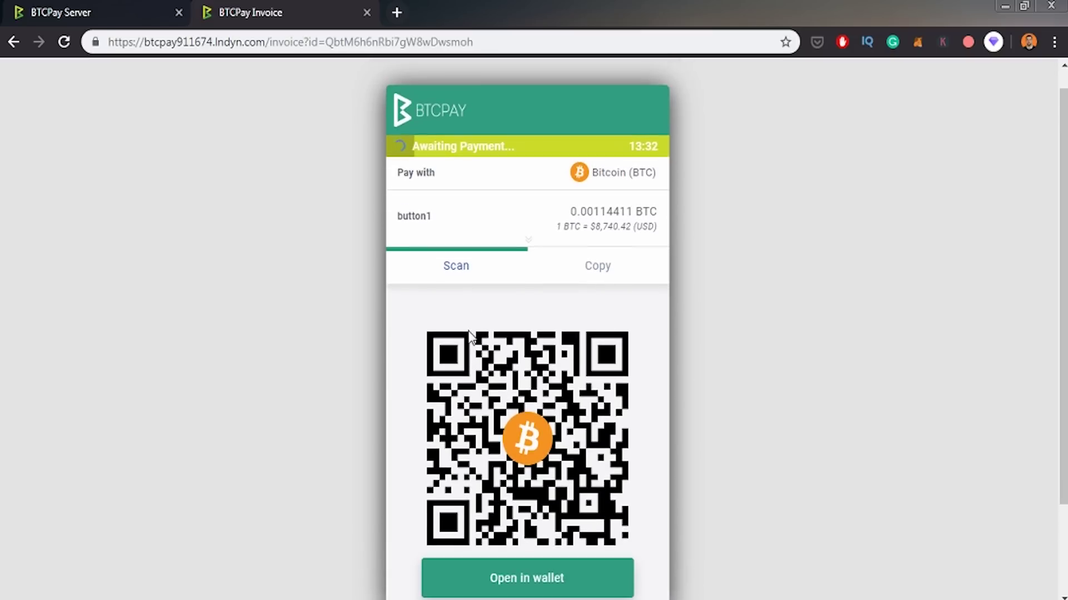